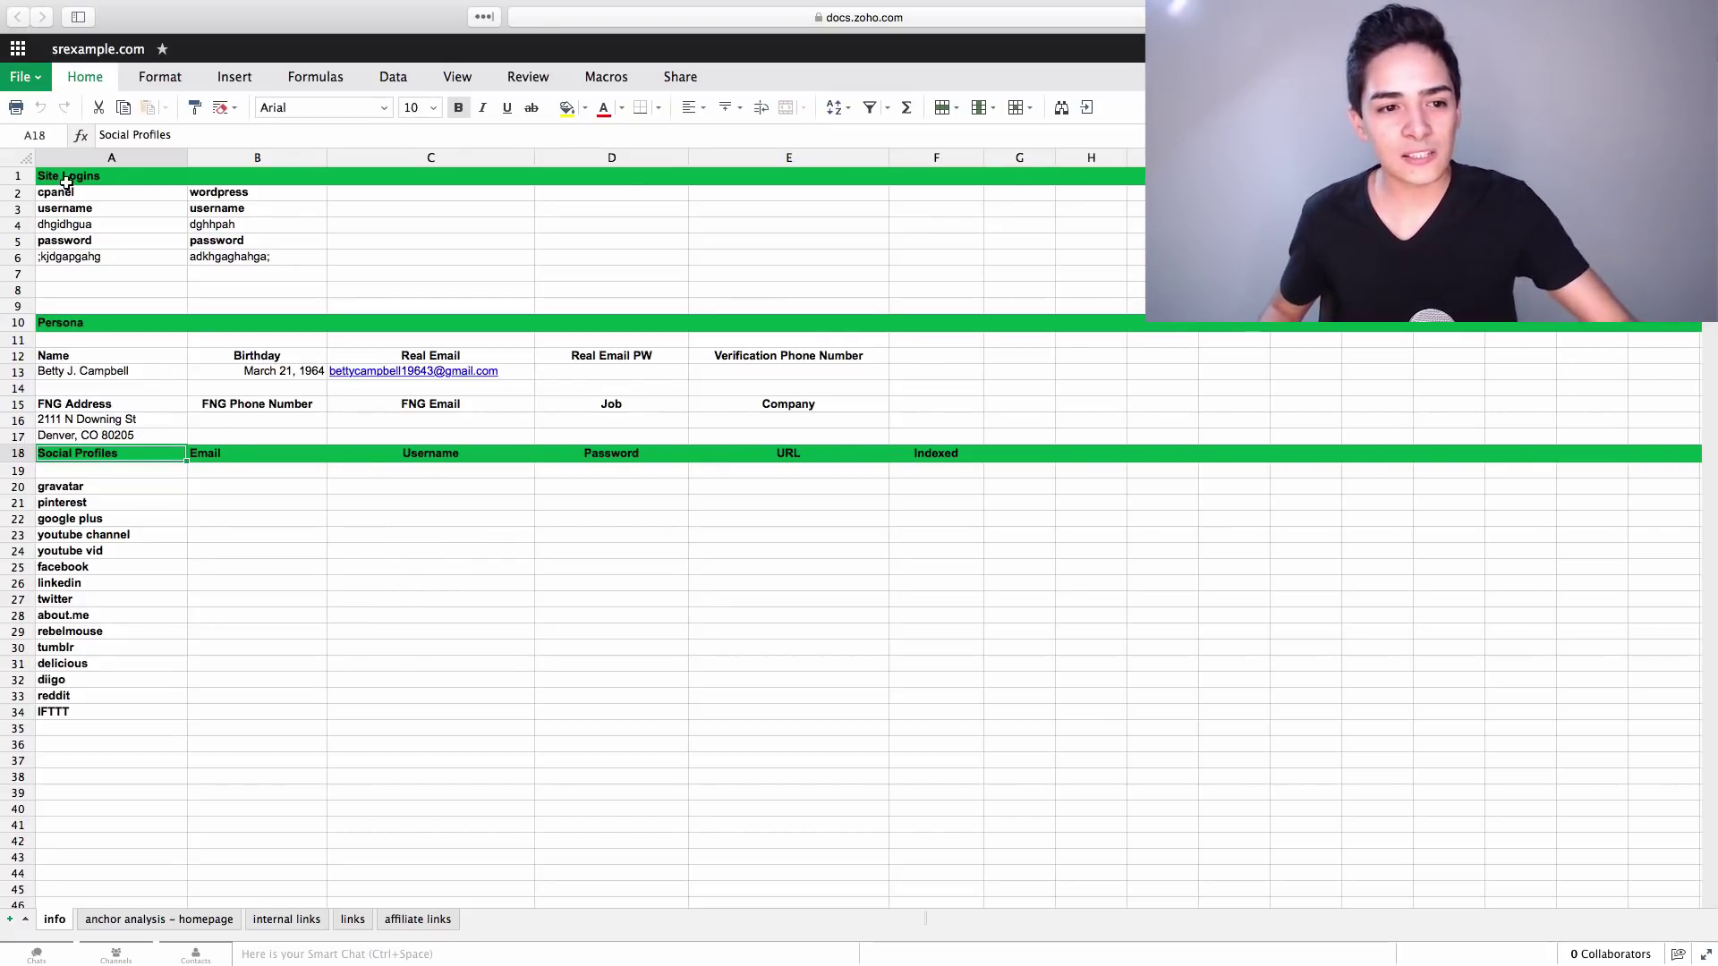
# Step: Highlight the Site Logins block on the info sheet, then the persona's name and birthday cells
pyautogui.moveTo(66, 191); pyautogui.dragTo(268, 268)
pyautogui.click(277, 273)
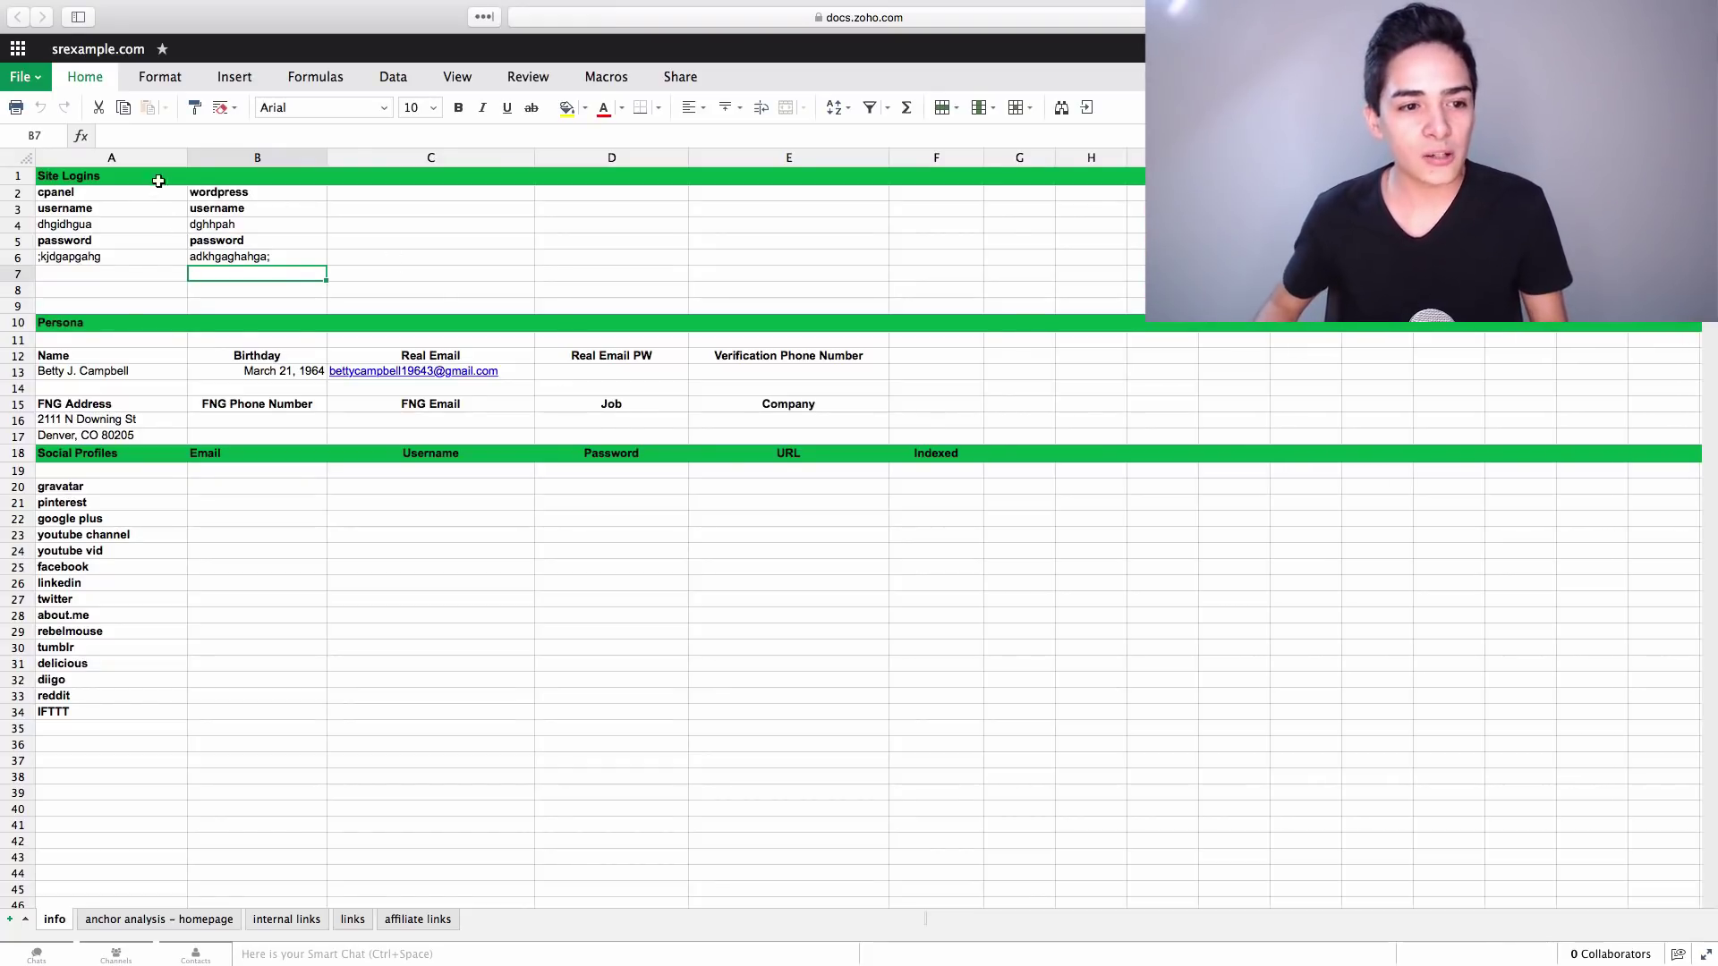
pyautogui.moveTo(153, 178); pyautogui.dragTo(230, 269)
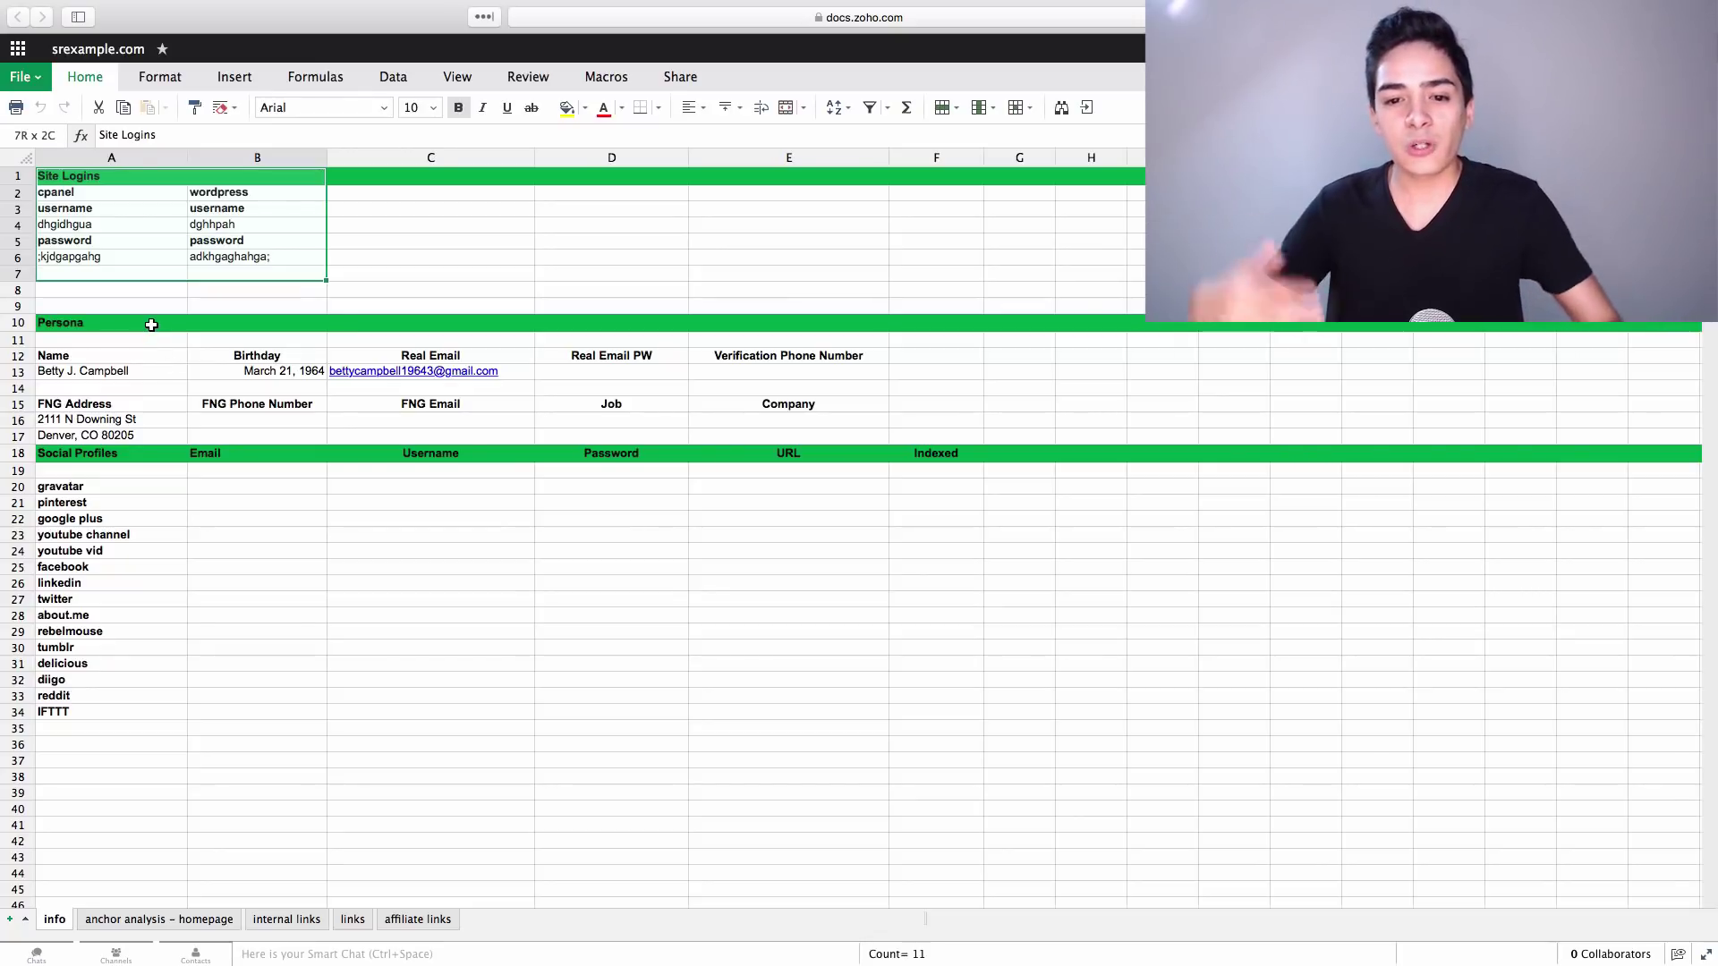
pyautogui.click(81, 375)
pyautogui.click(282, 371)
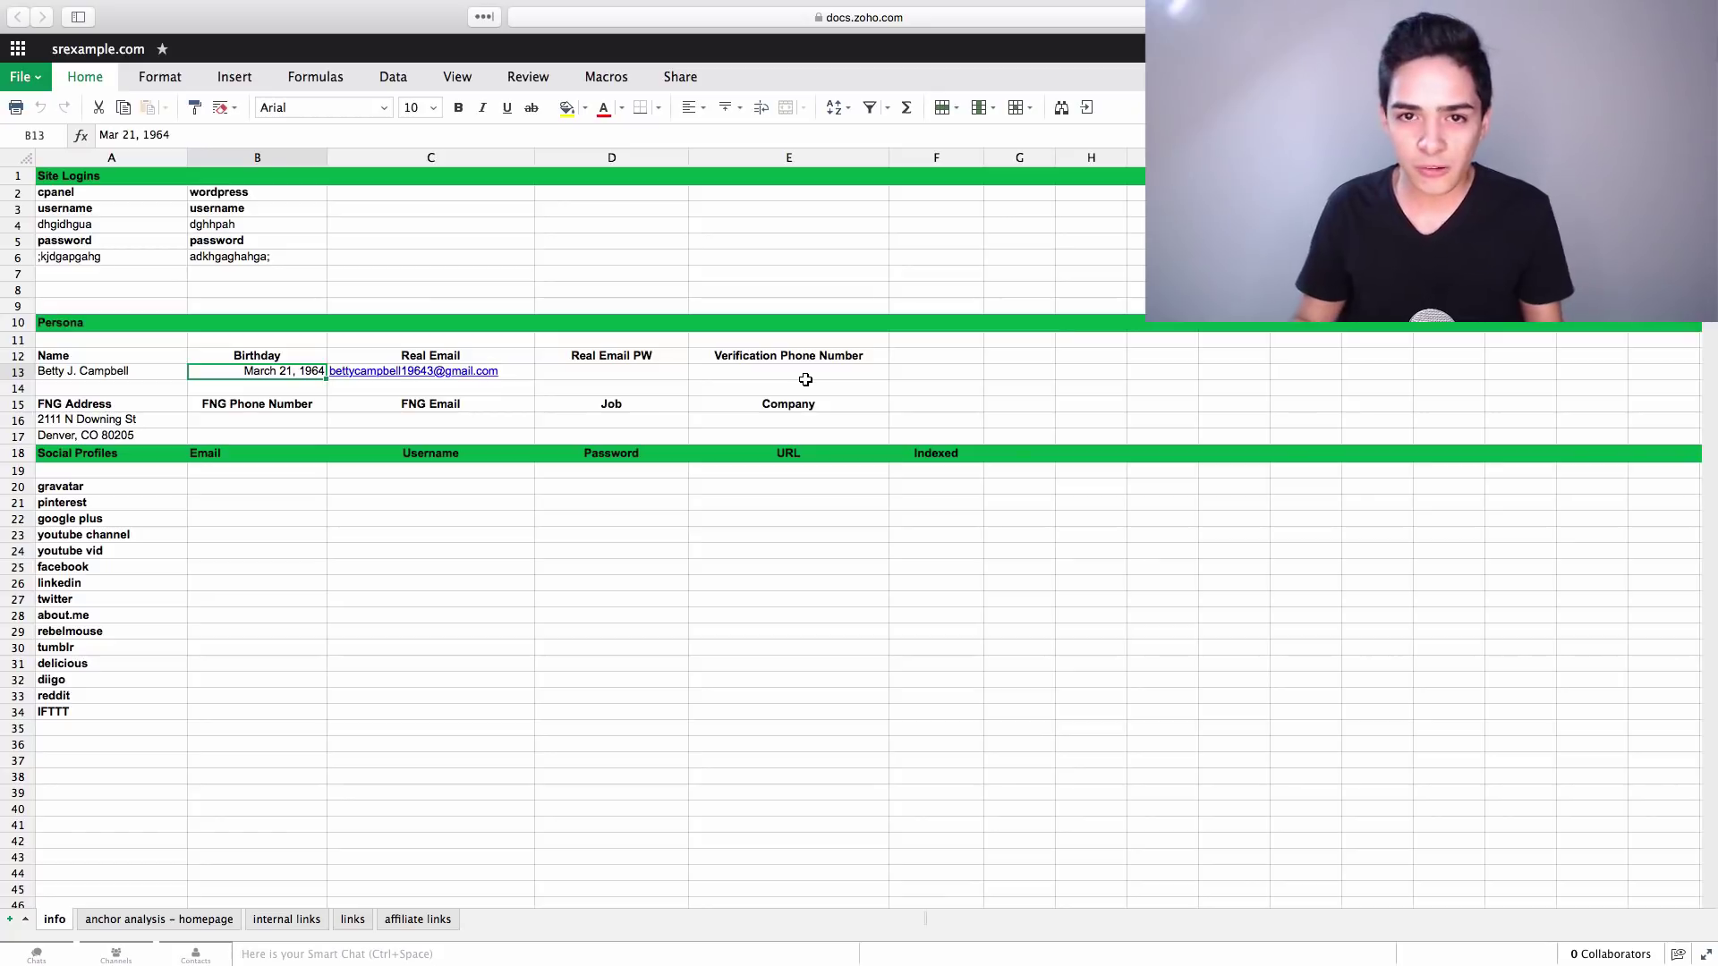
# Step: Check the empty FNG Phone Number and Email cells and the gravatar row, then go to anchor analysis – homepage
pyautogui.click(97, 432)
pyautogui.moveTo(249, 435); pyautogui.dragTo(257, 403)
pyautogui.click(421, 415)
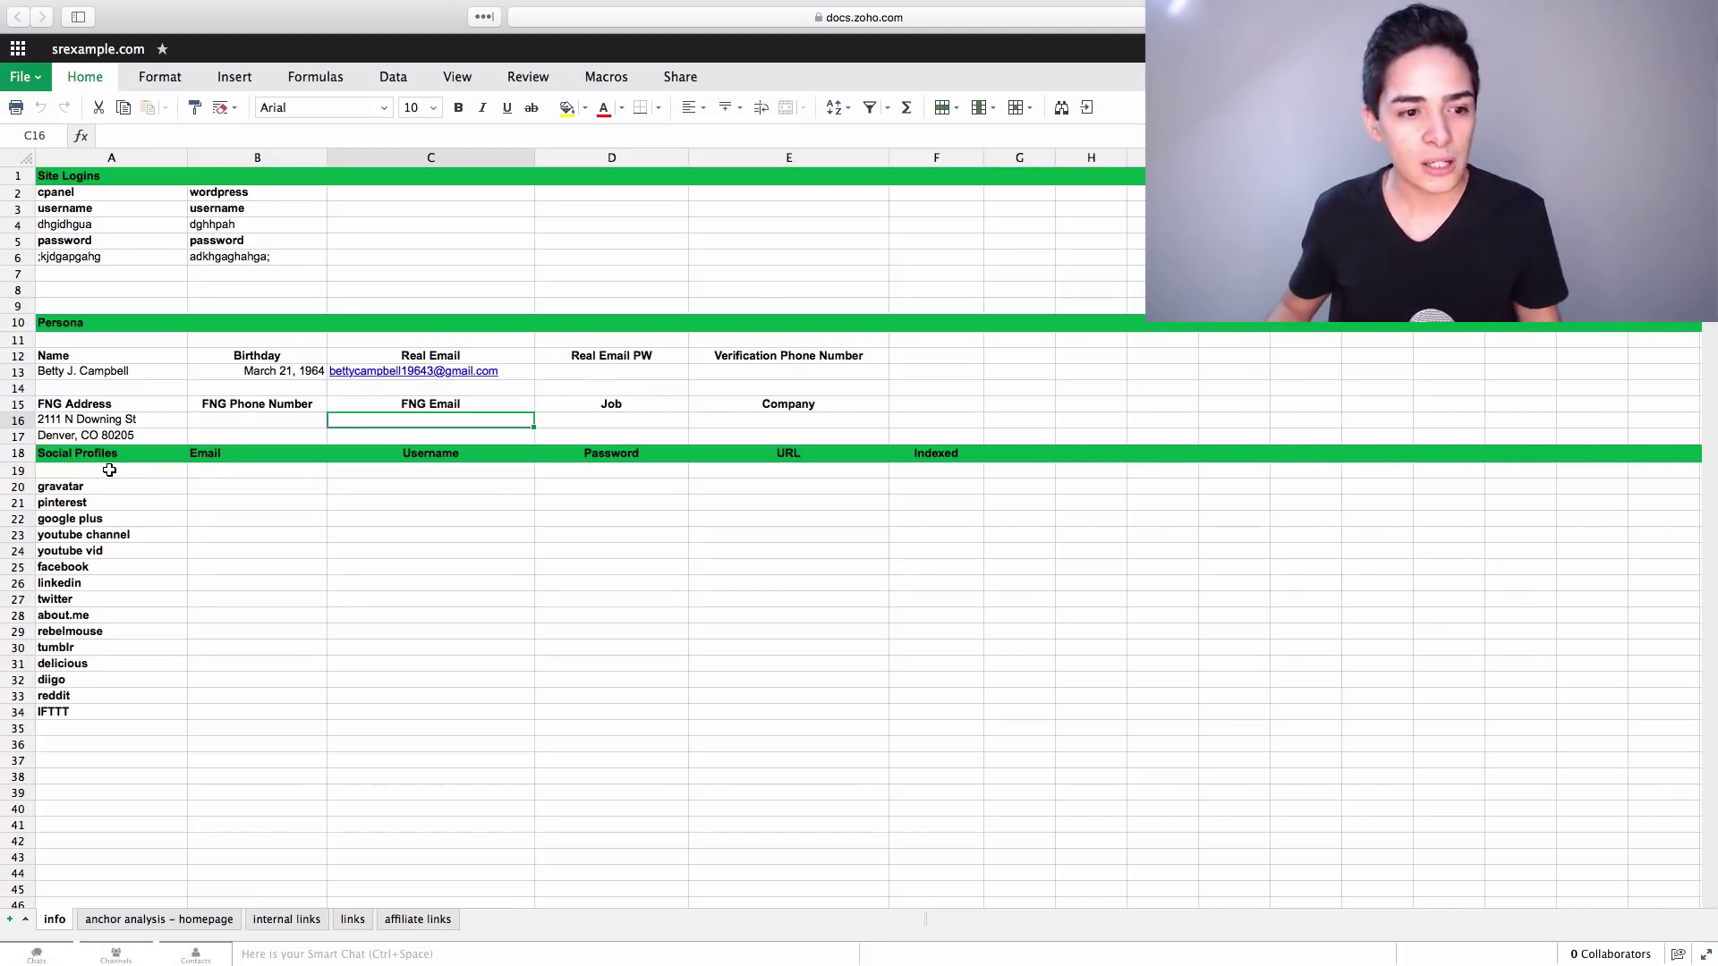
pyautogui.click(134, 489)
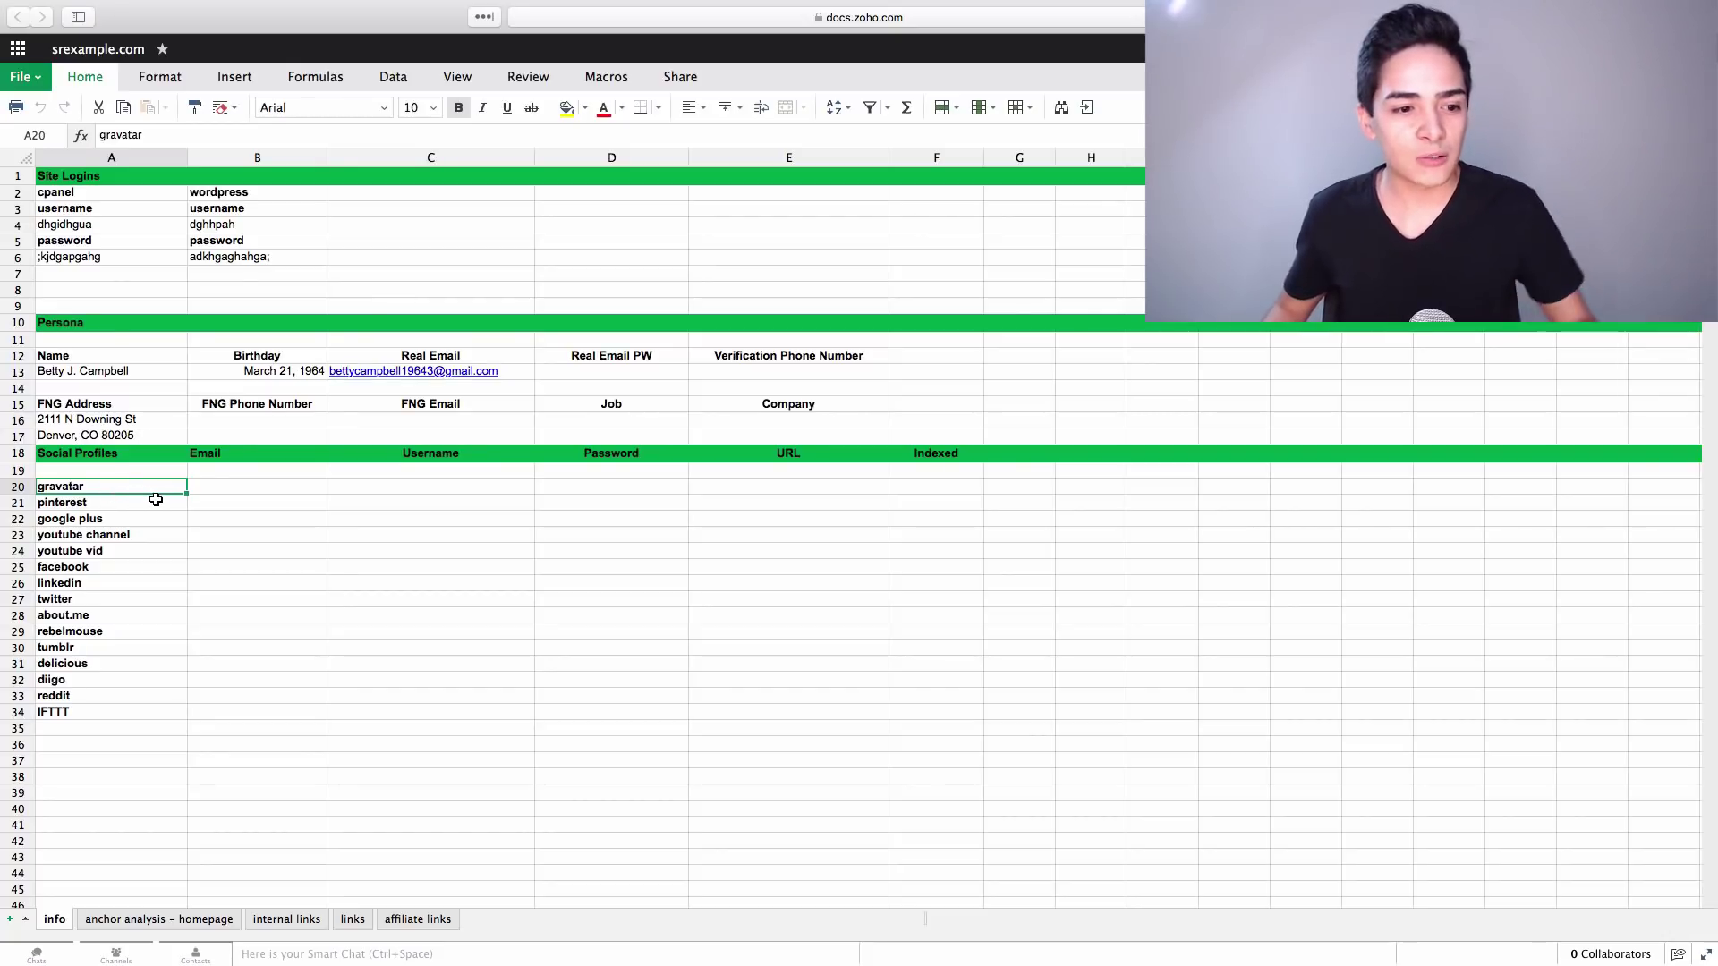
pyautogui.click(260, 492)
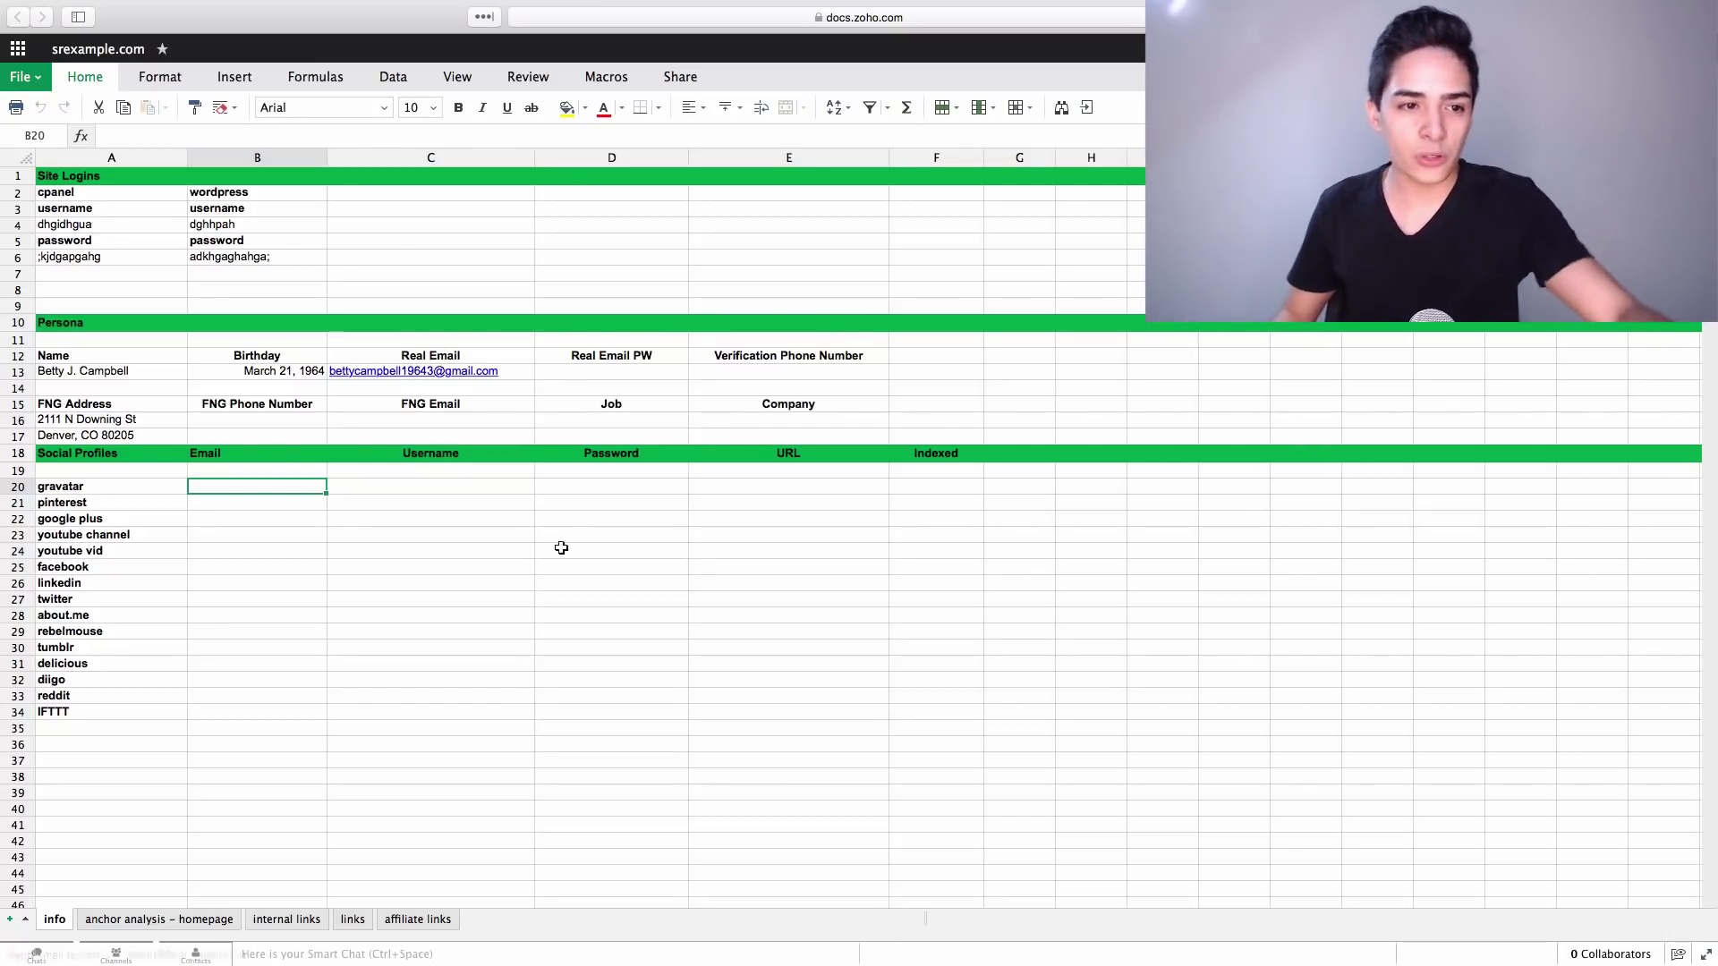
pyautogui.click(169, 919)
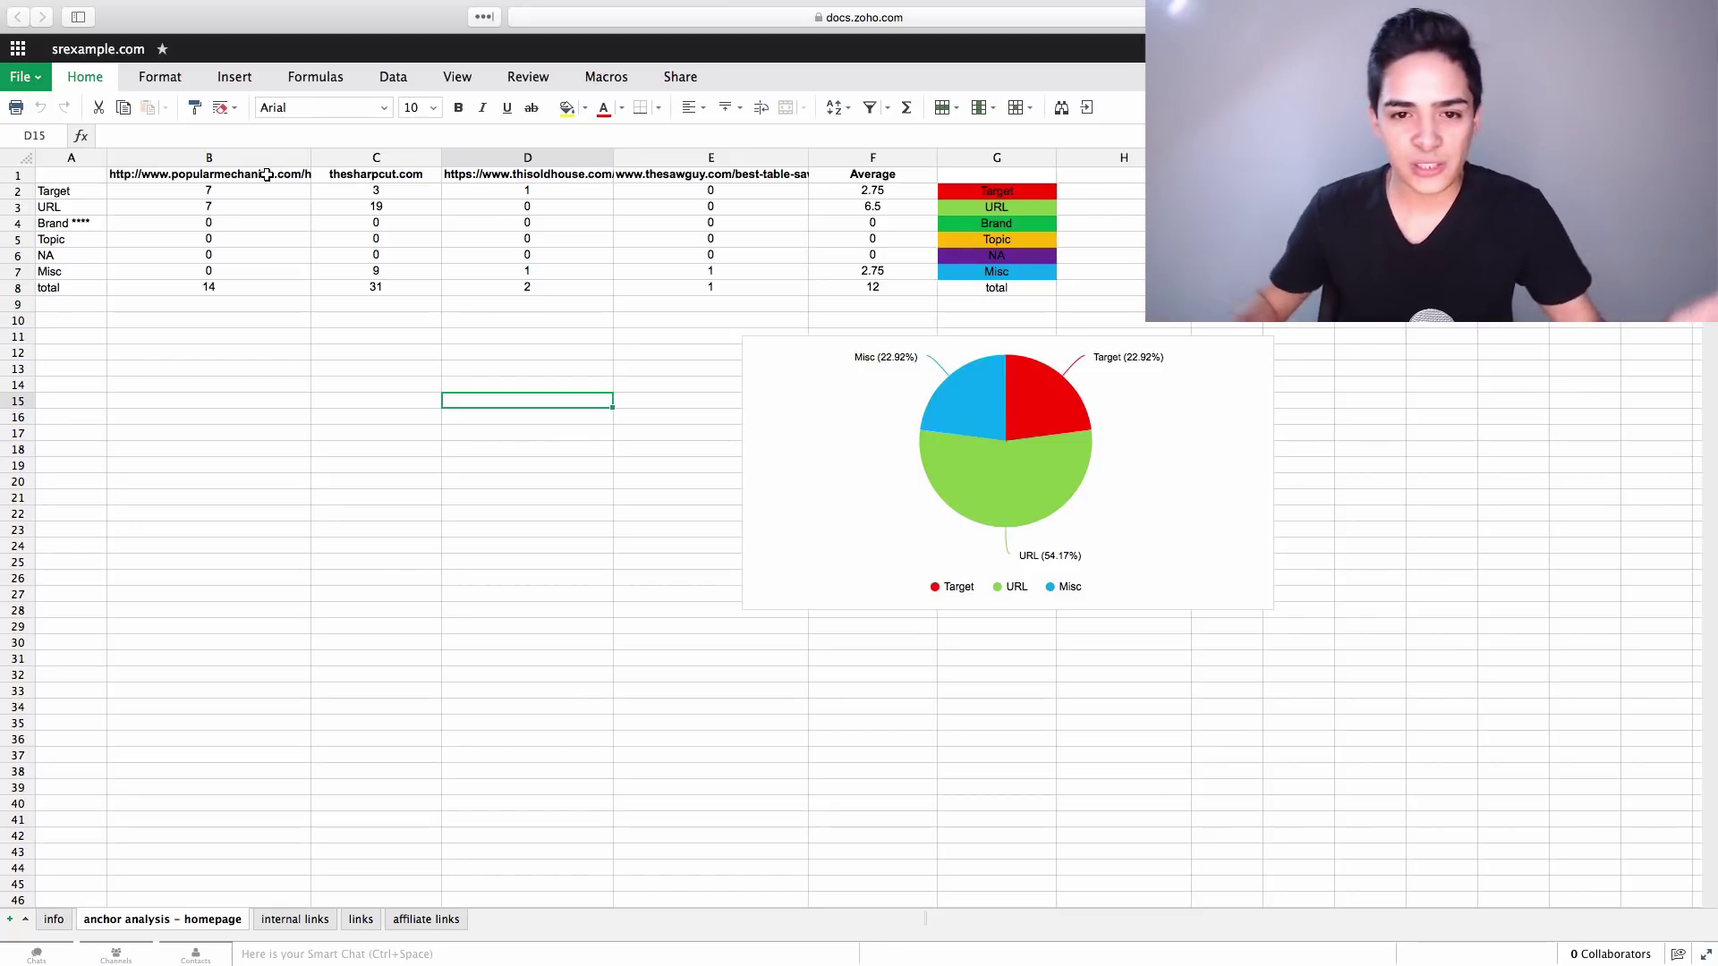
# Step: Read the full URL heading in E1, inspect the Brand counts, and select the totals row A8:F8
pyautogui.doubleClick(770, 172)
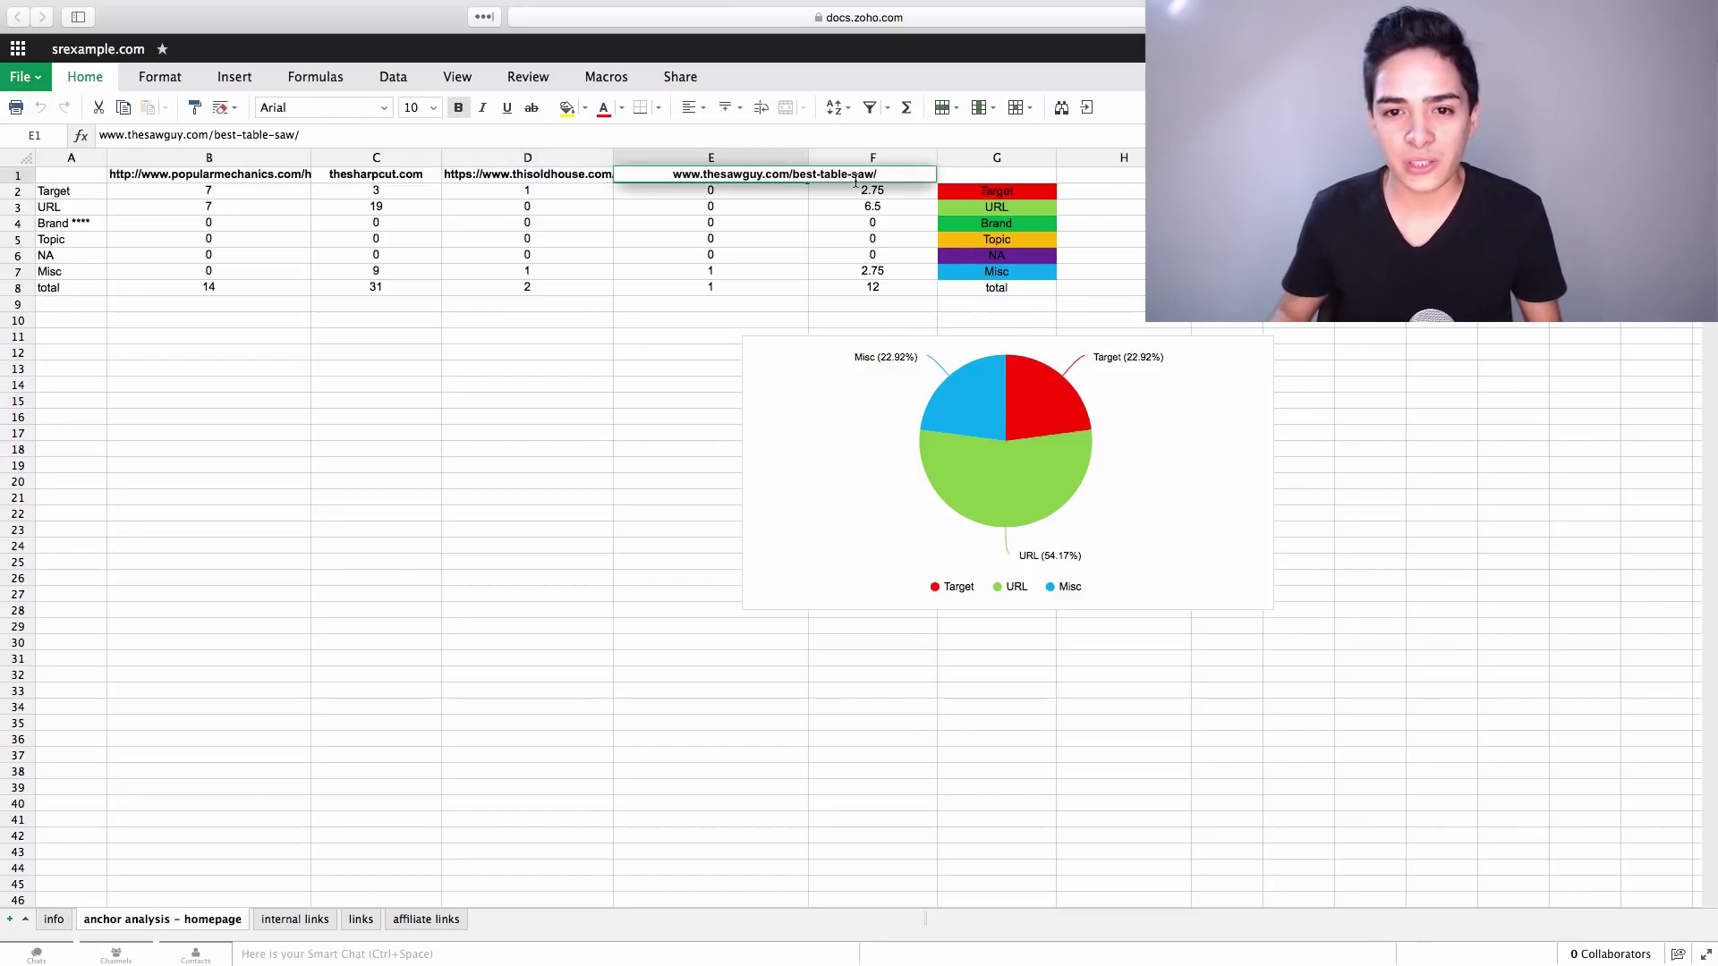
pyautogui.click(514, 251)
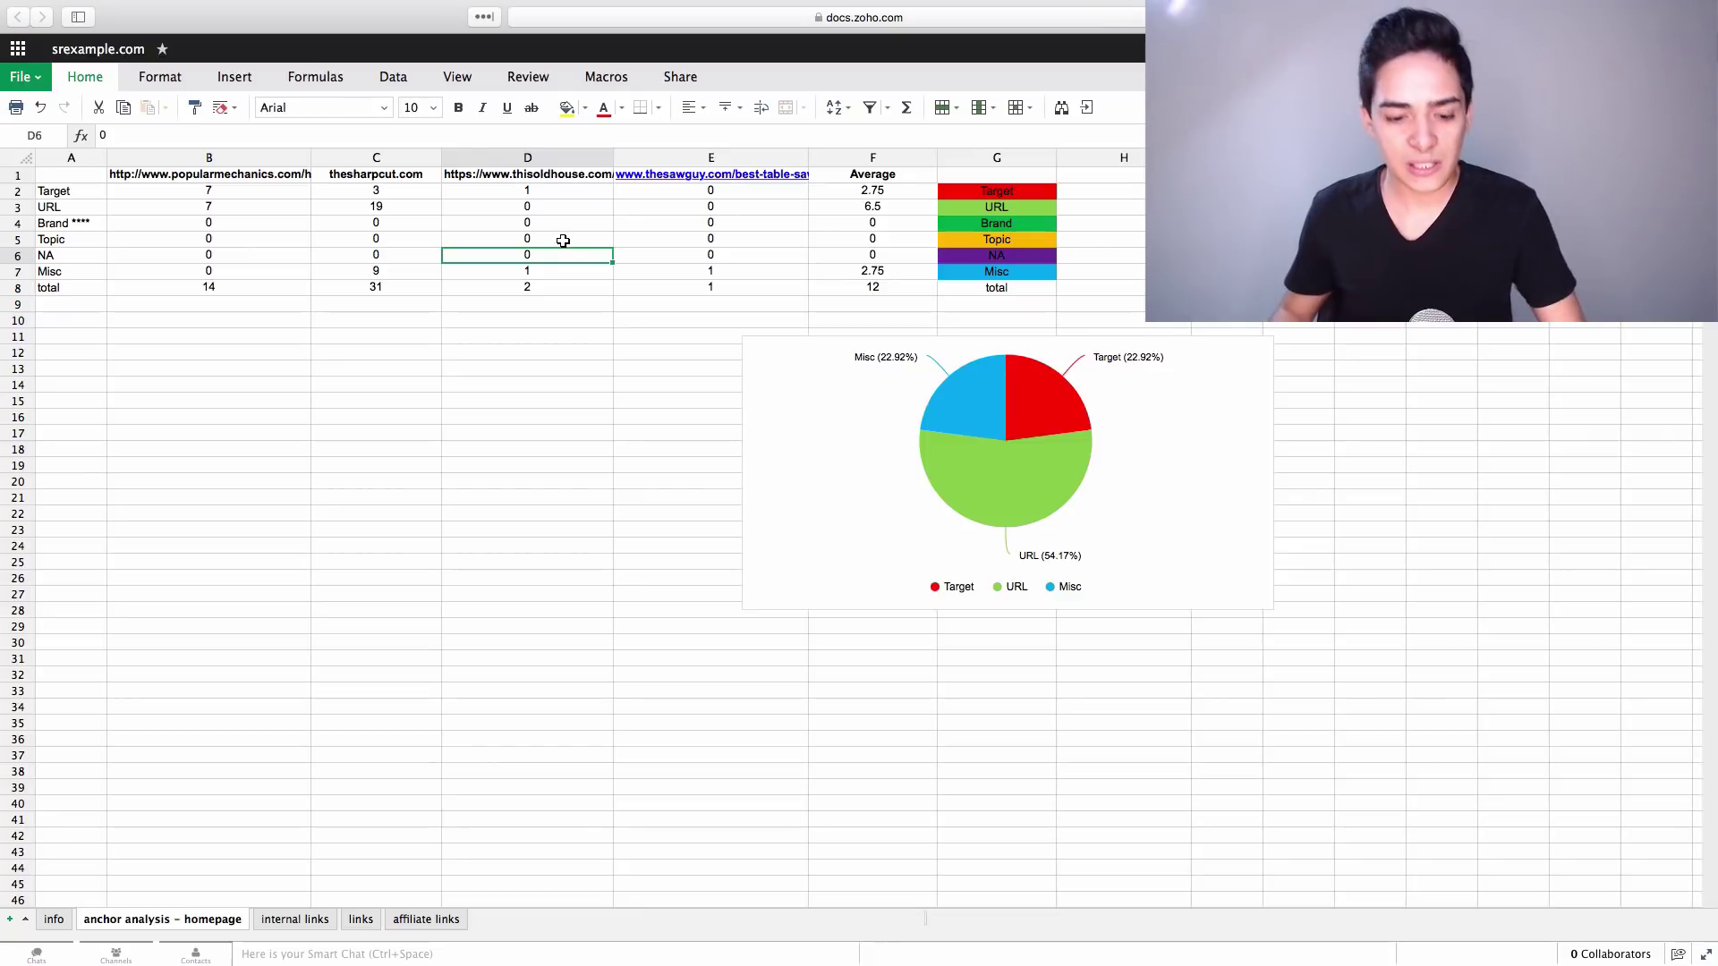
pyautogui.click(448, 225)
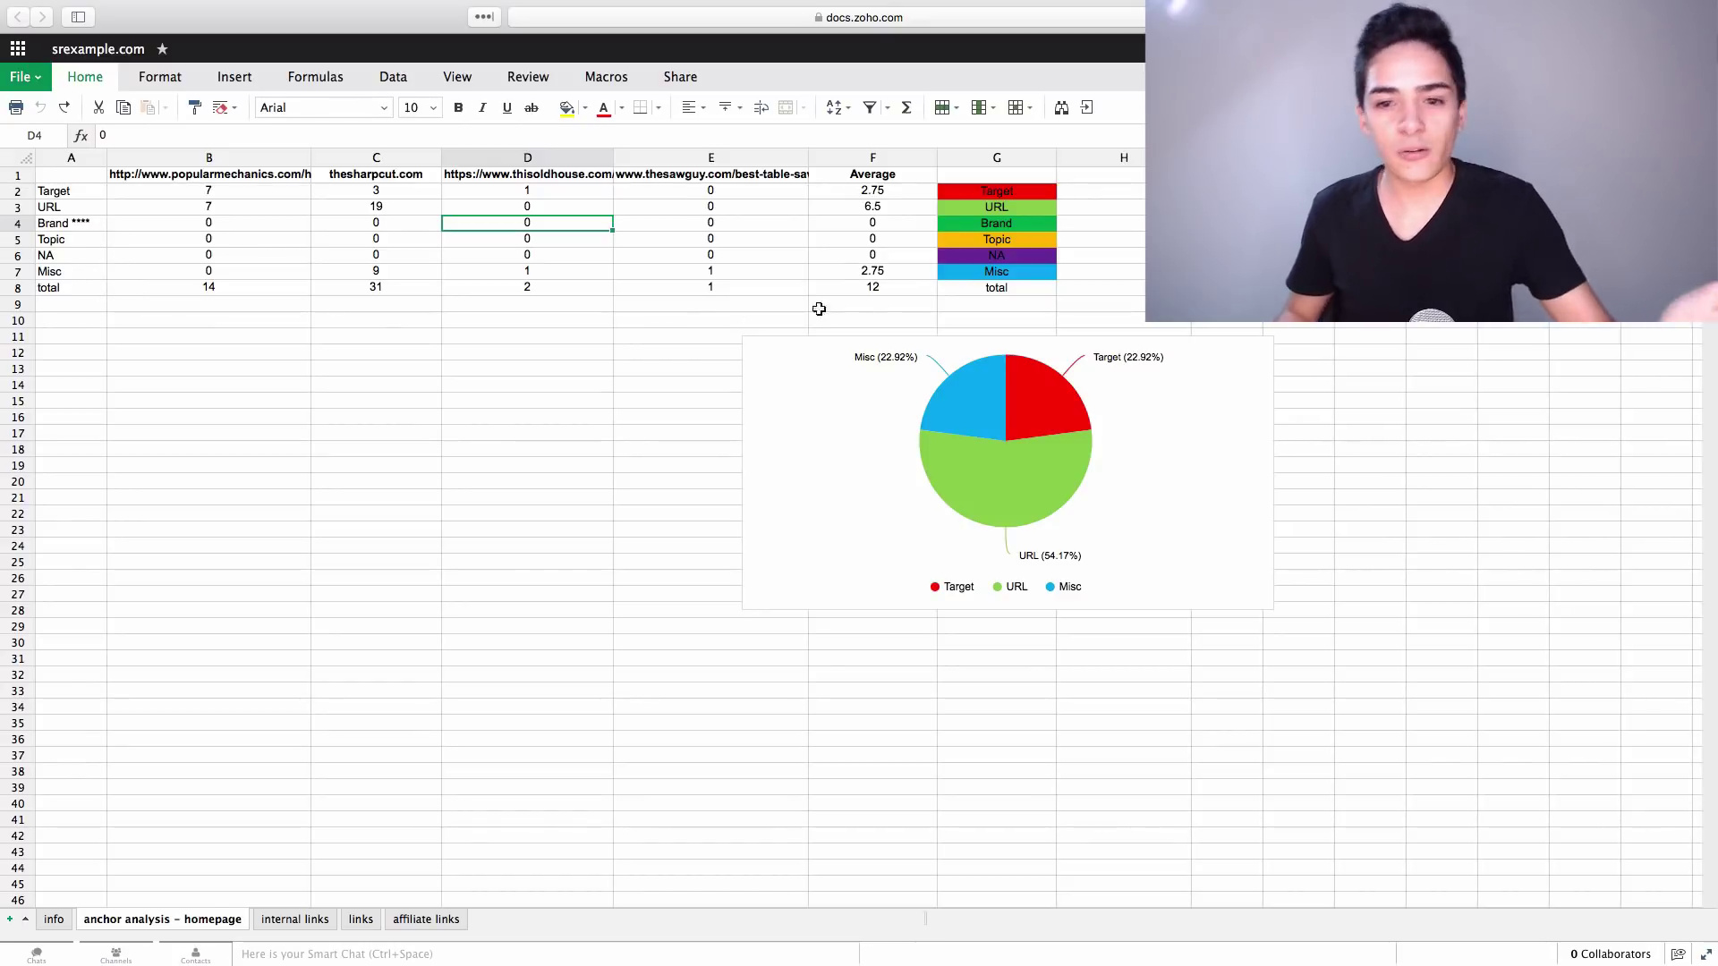
pyautogui.moveTo(842, 290); pyautogui.dragTo(31, 291)
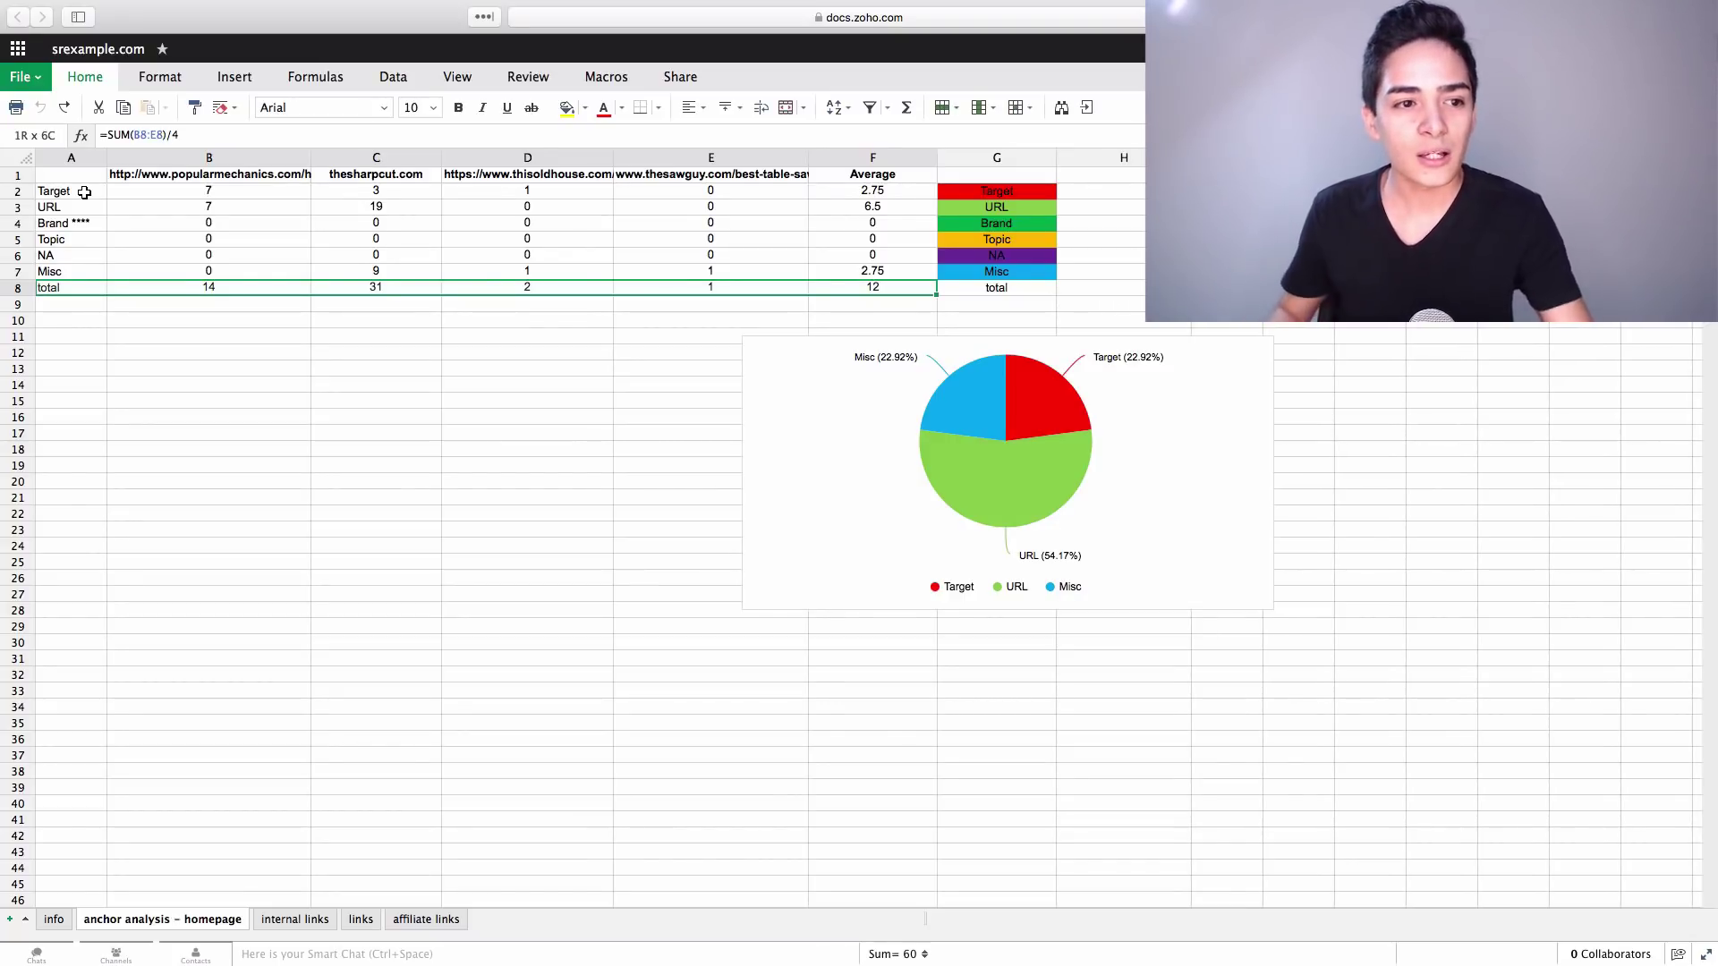
pyautogui.scroll(-3, 85, 197)
pyautogui.scroll(3, 86, 201)
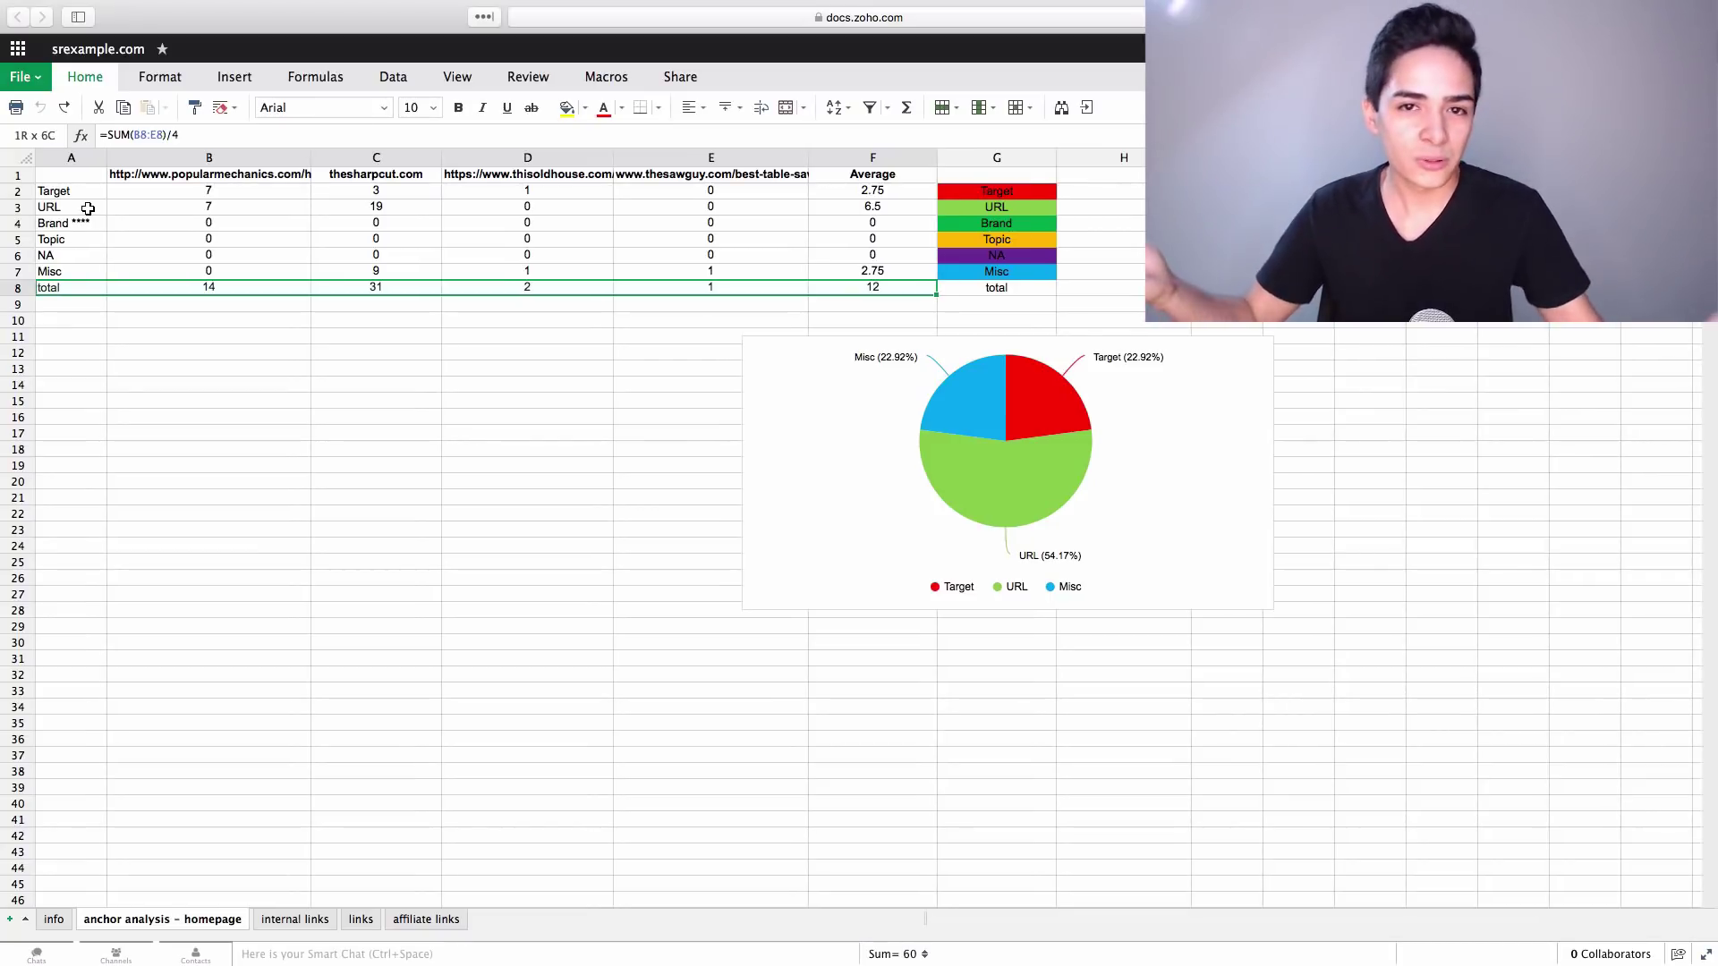
pyautogui.click(78, 224)
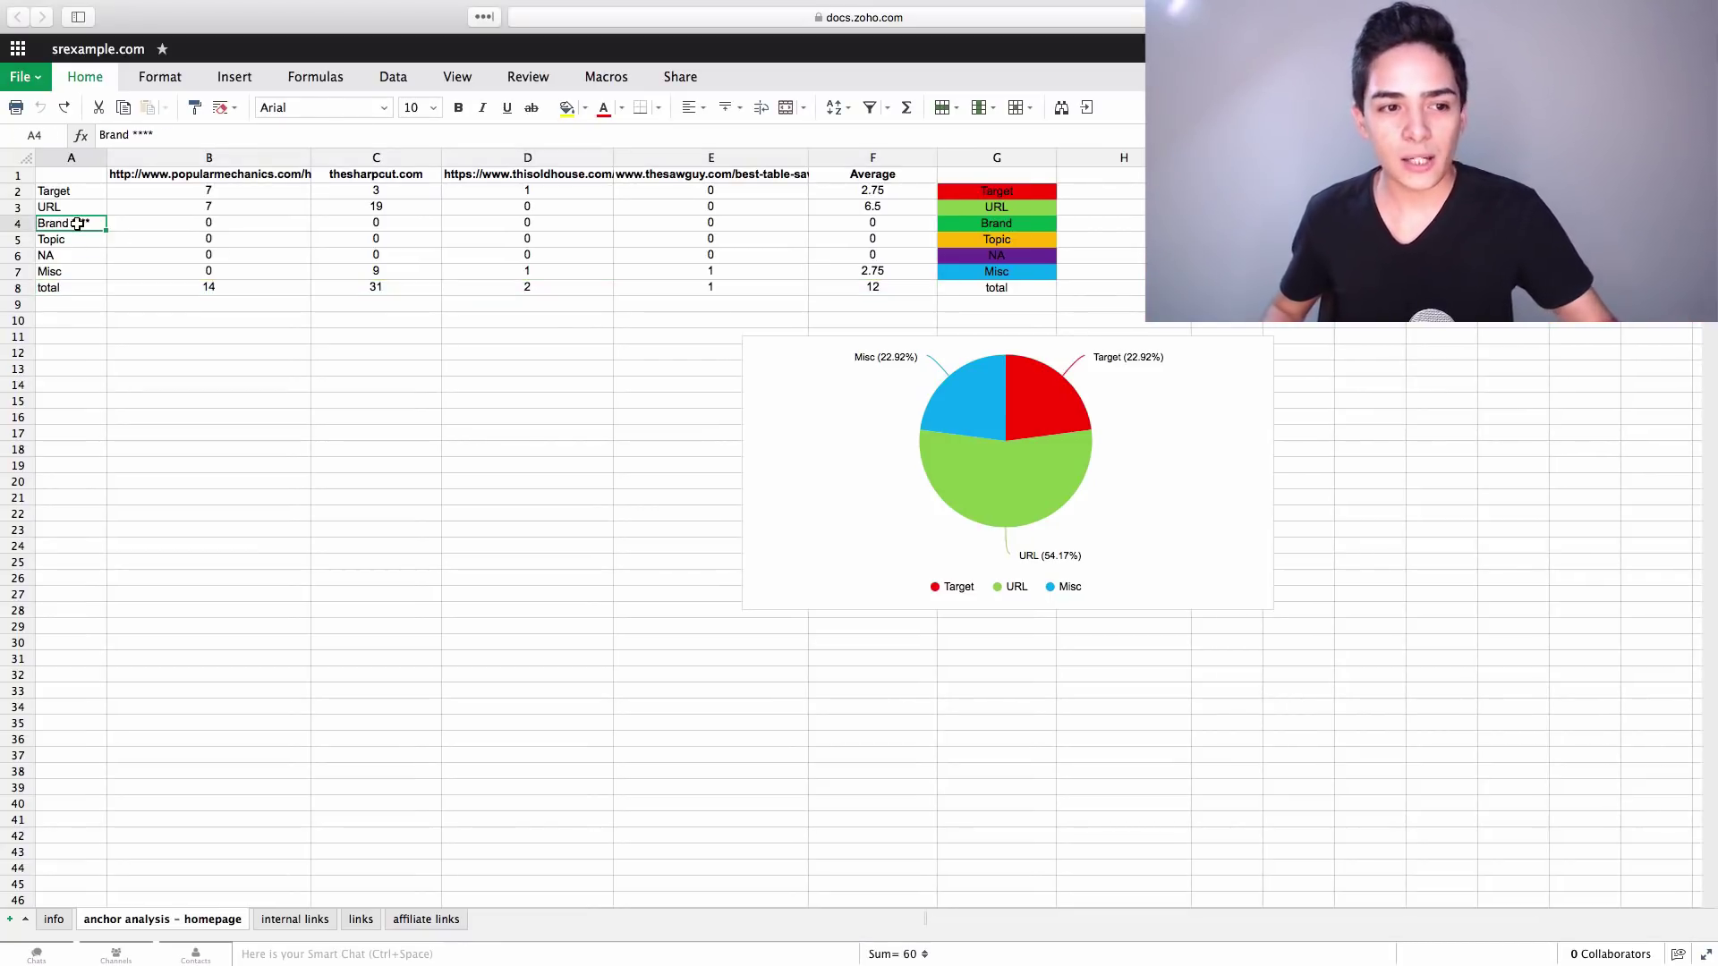
pyautogui.click(83, 240)
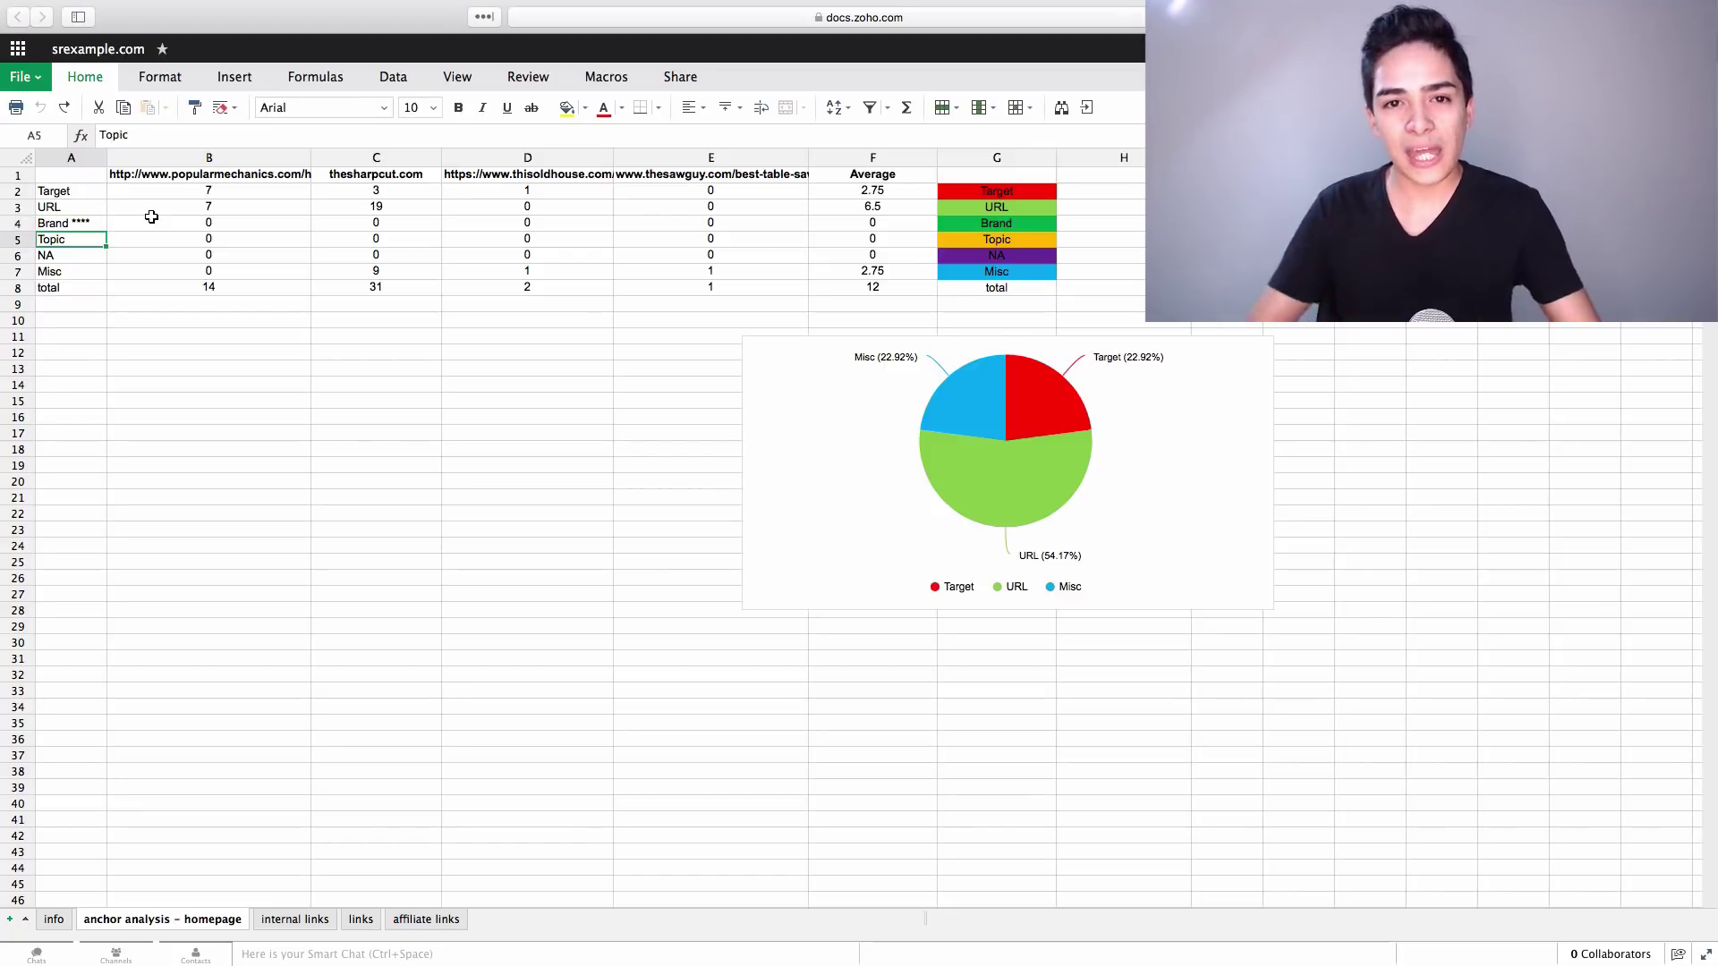
pyautogui.click(84, 193)
pyautogui.click(94, 259)
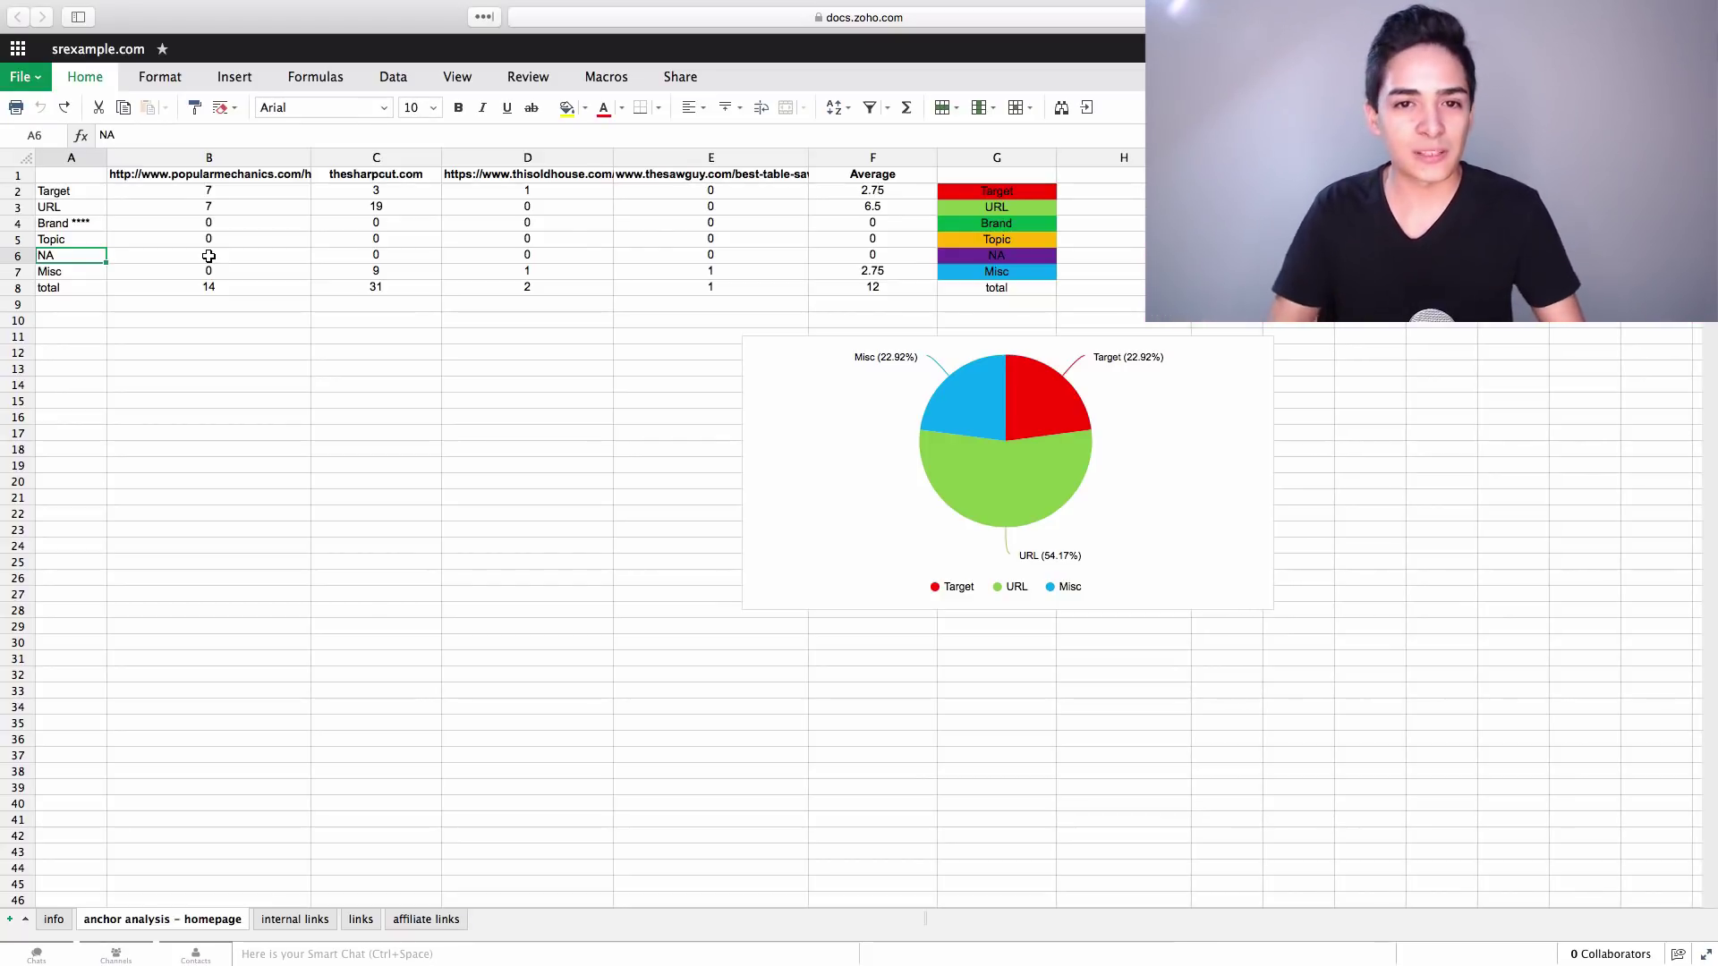
pyautogui.click(73, 273)
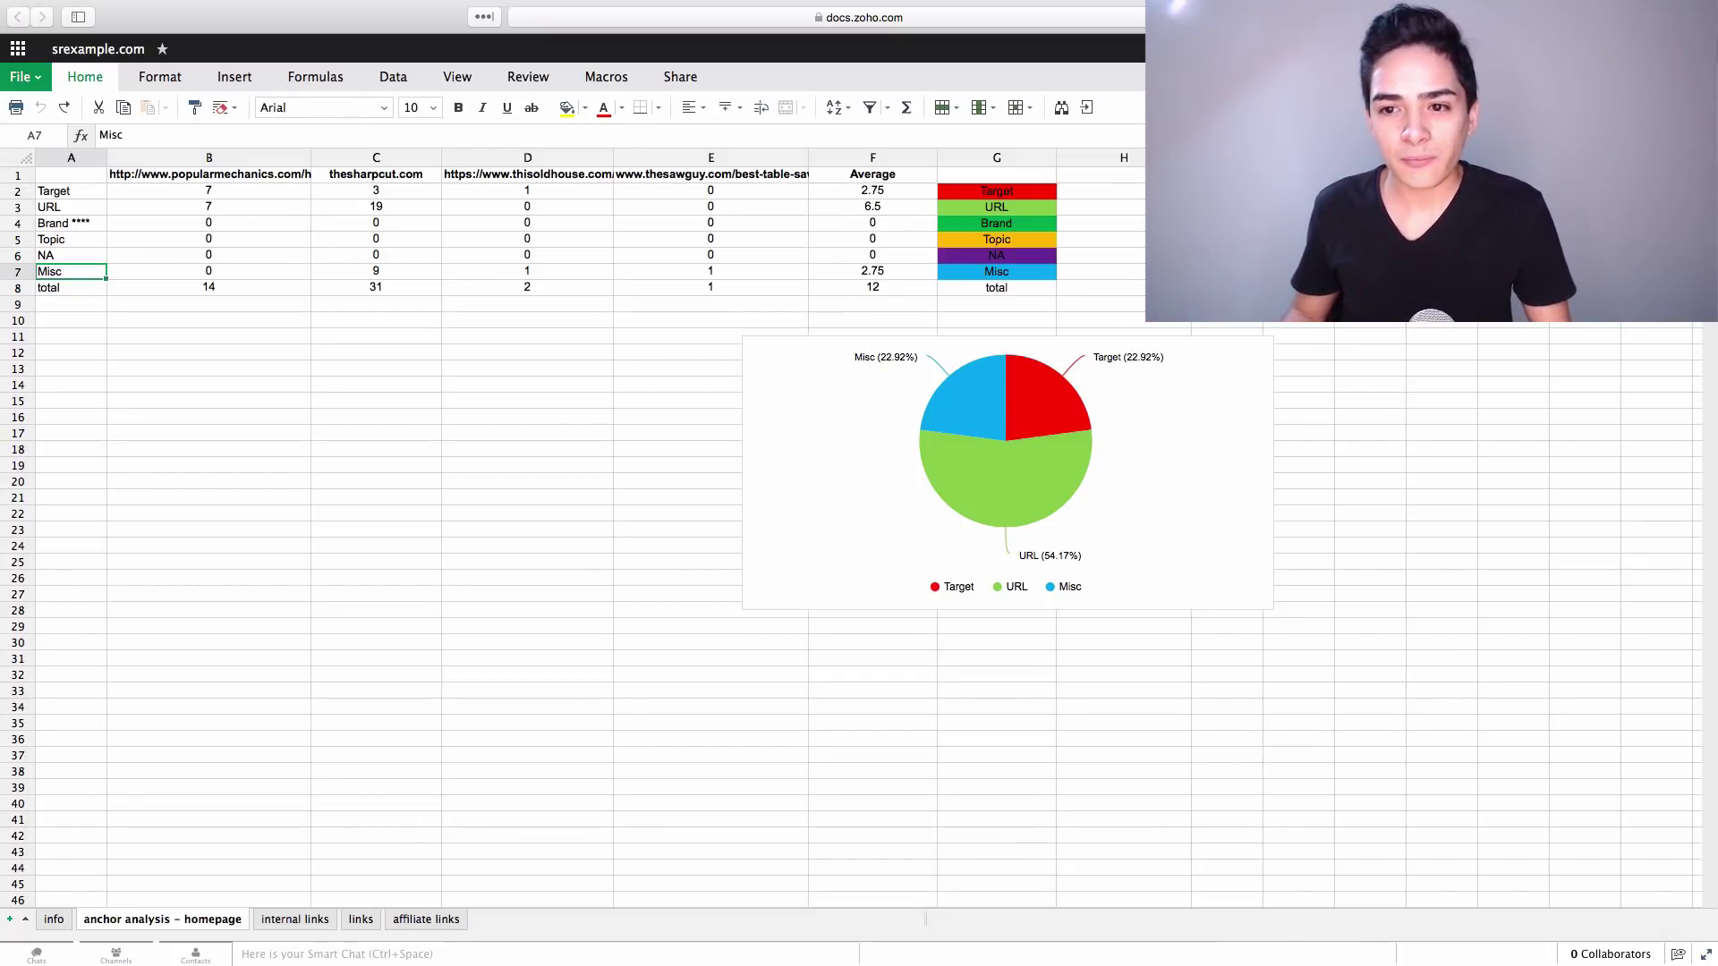
pyautogui.click(1142, 190)
pyautogui.press('Down')
pyautogui.press('Down')
pyautogui.press('Down')
pyautogui.press('Down')
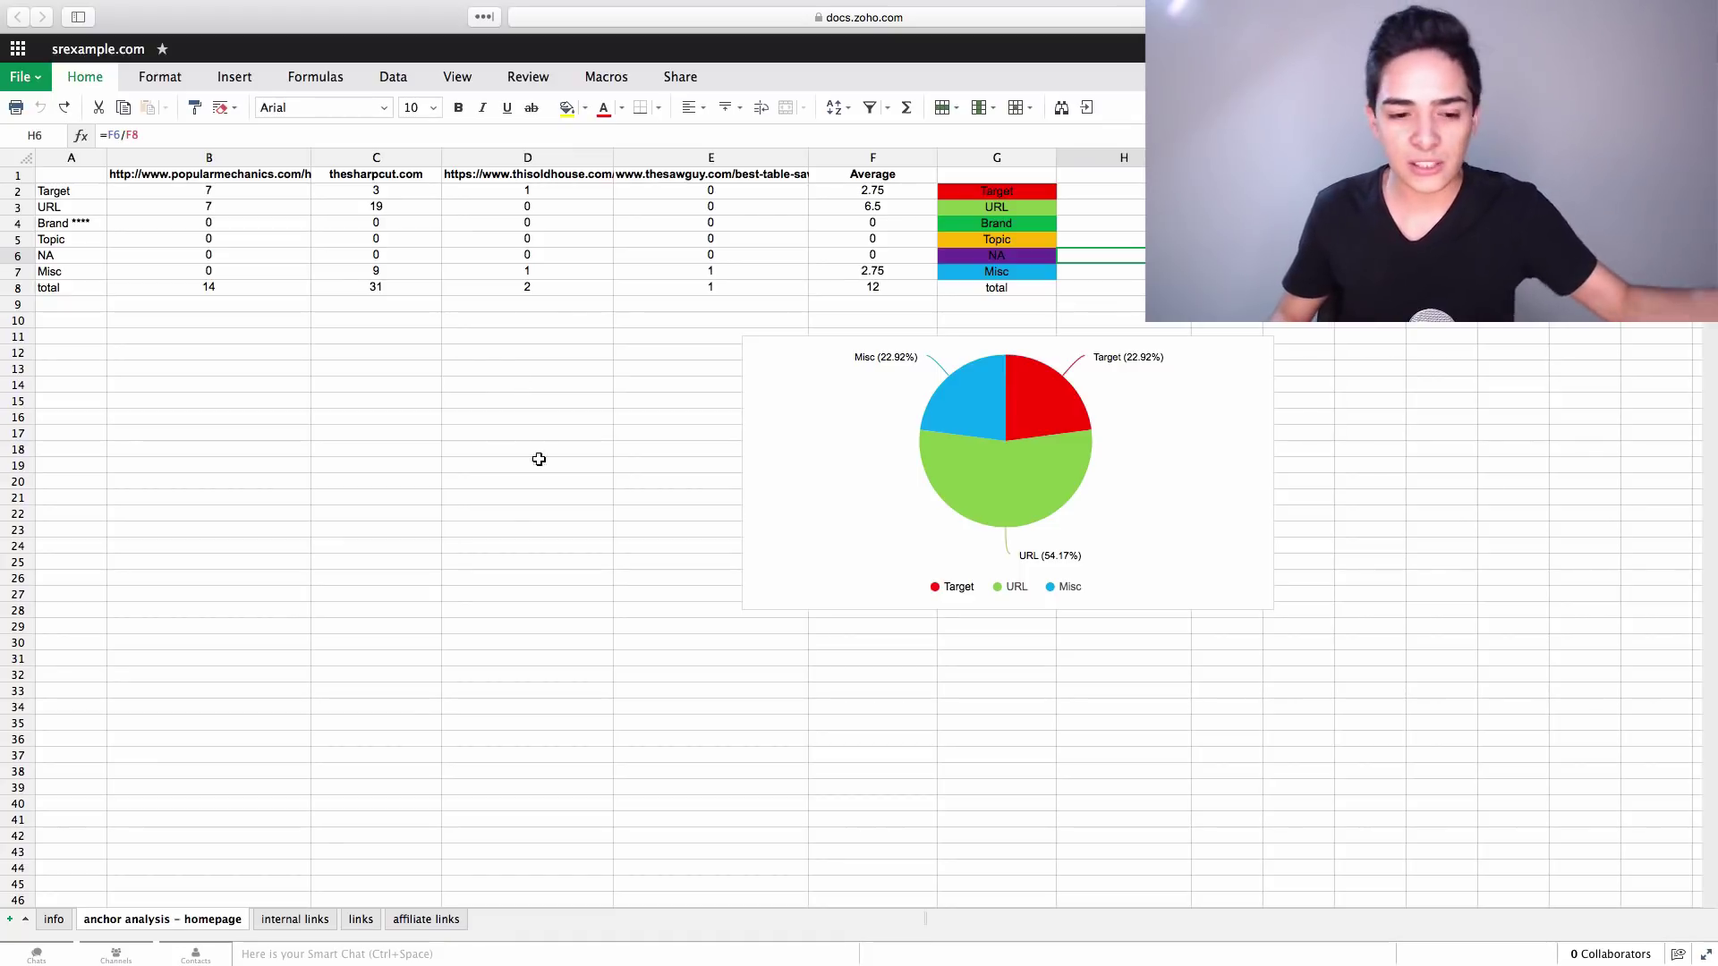
# Step: Switch to the internal links sheet listing pages, their linked URLs and anchor text
pyautogui.click(295, 920)
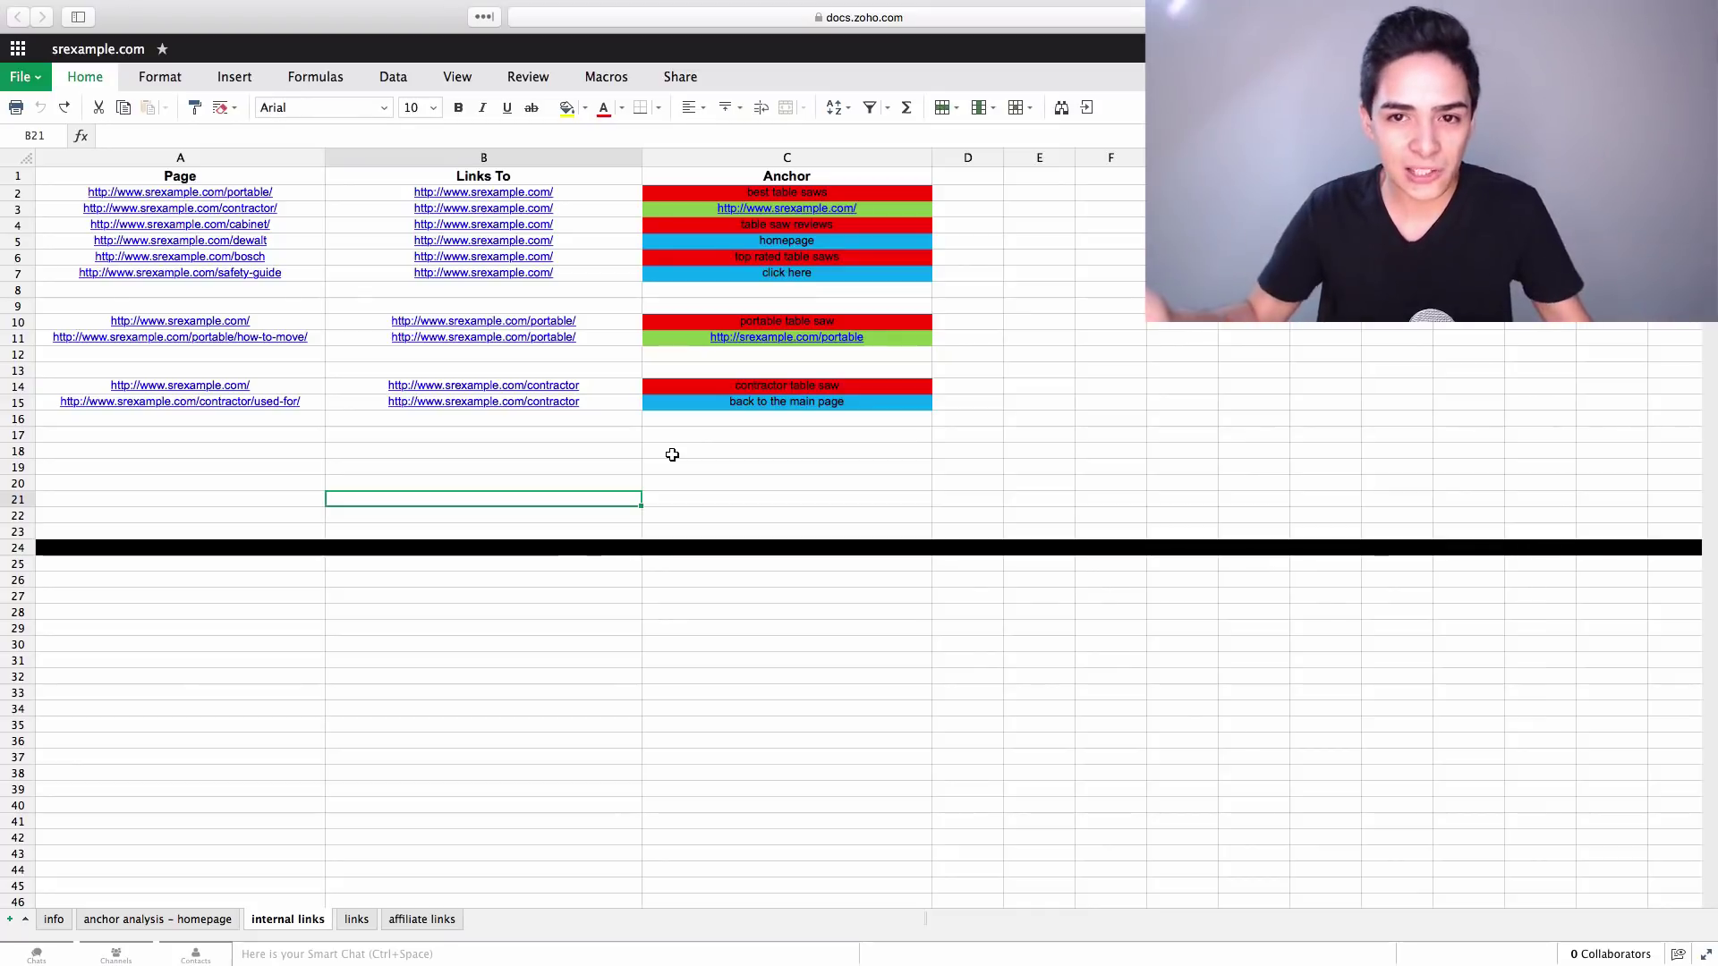
# Step: On the links sheet, insert a new row above the 'Jan 6, 2018 50 signals' line
pyautogui.click(355, 919)
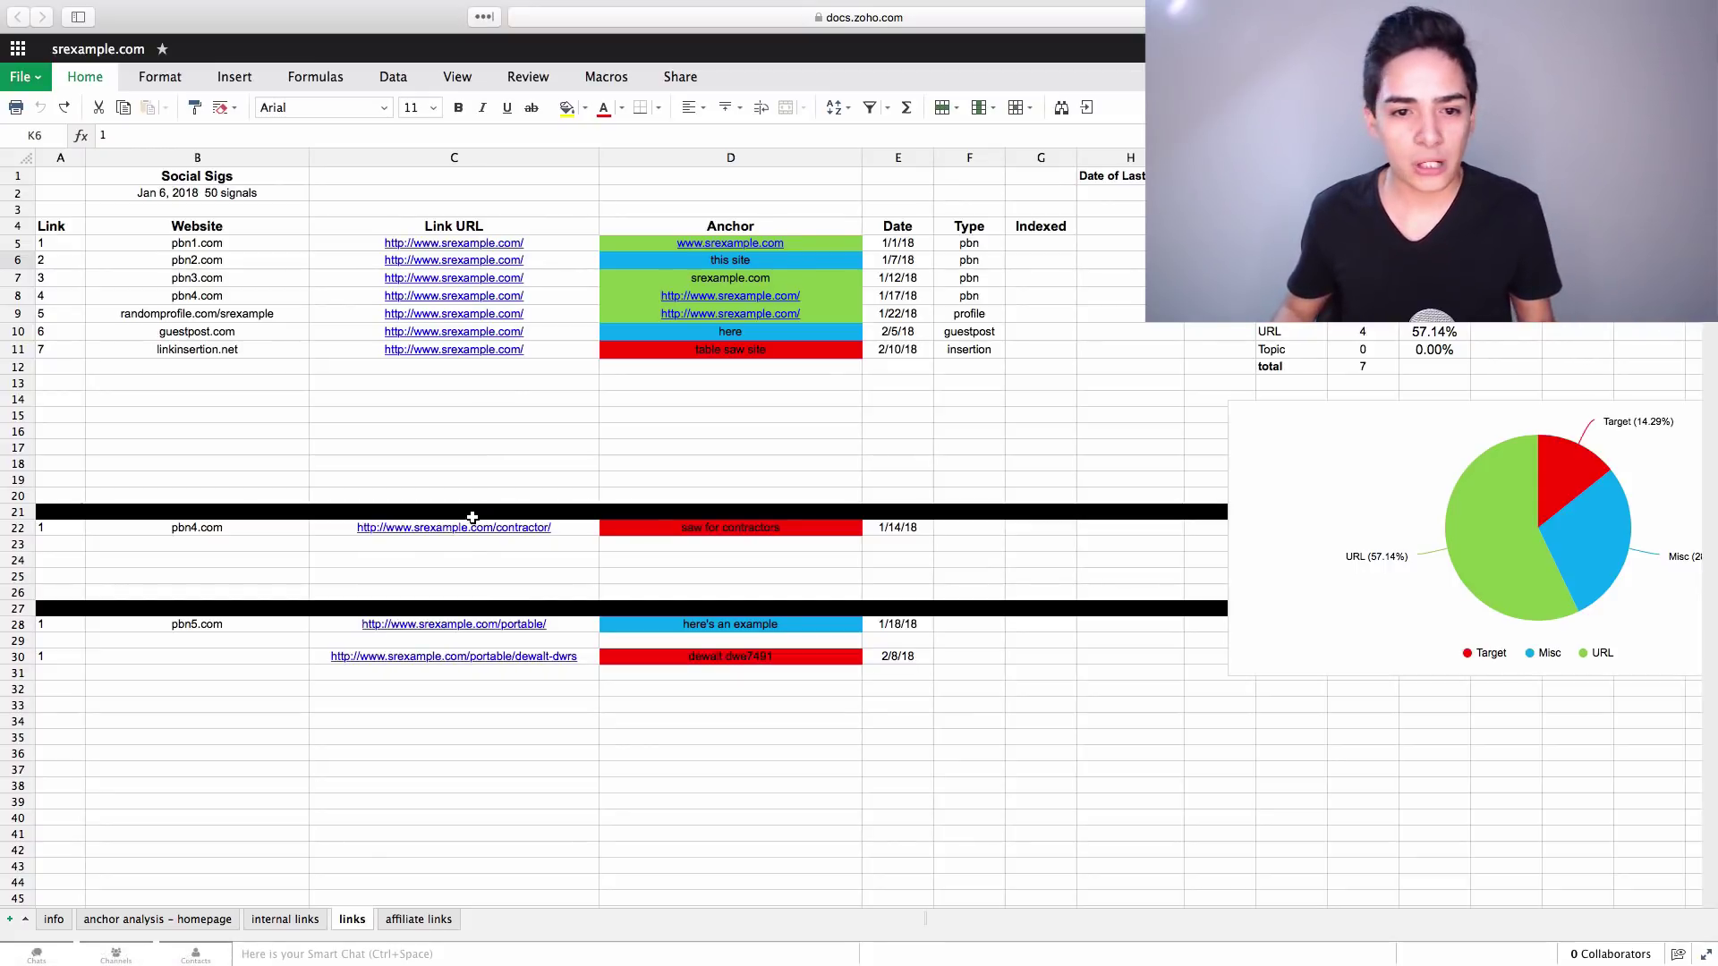
pyautogui.click(231, 193)
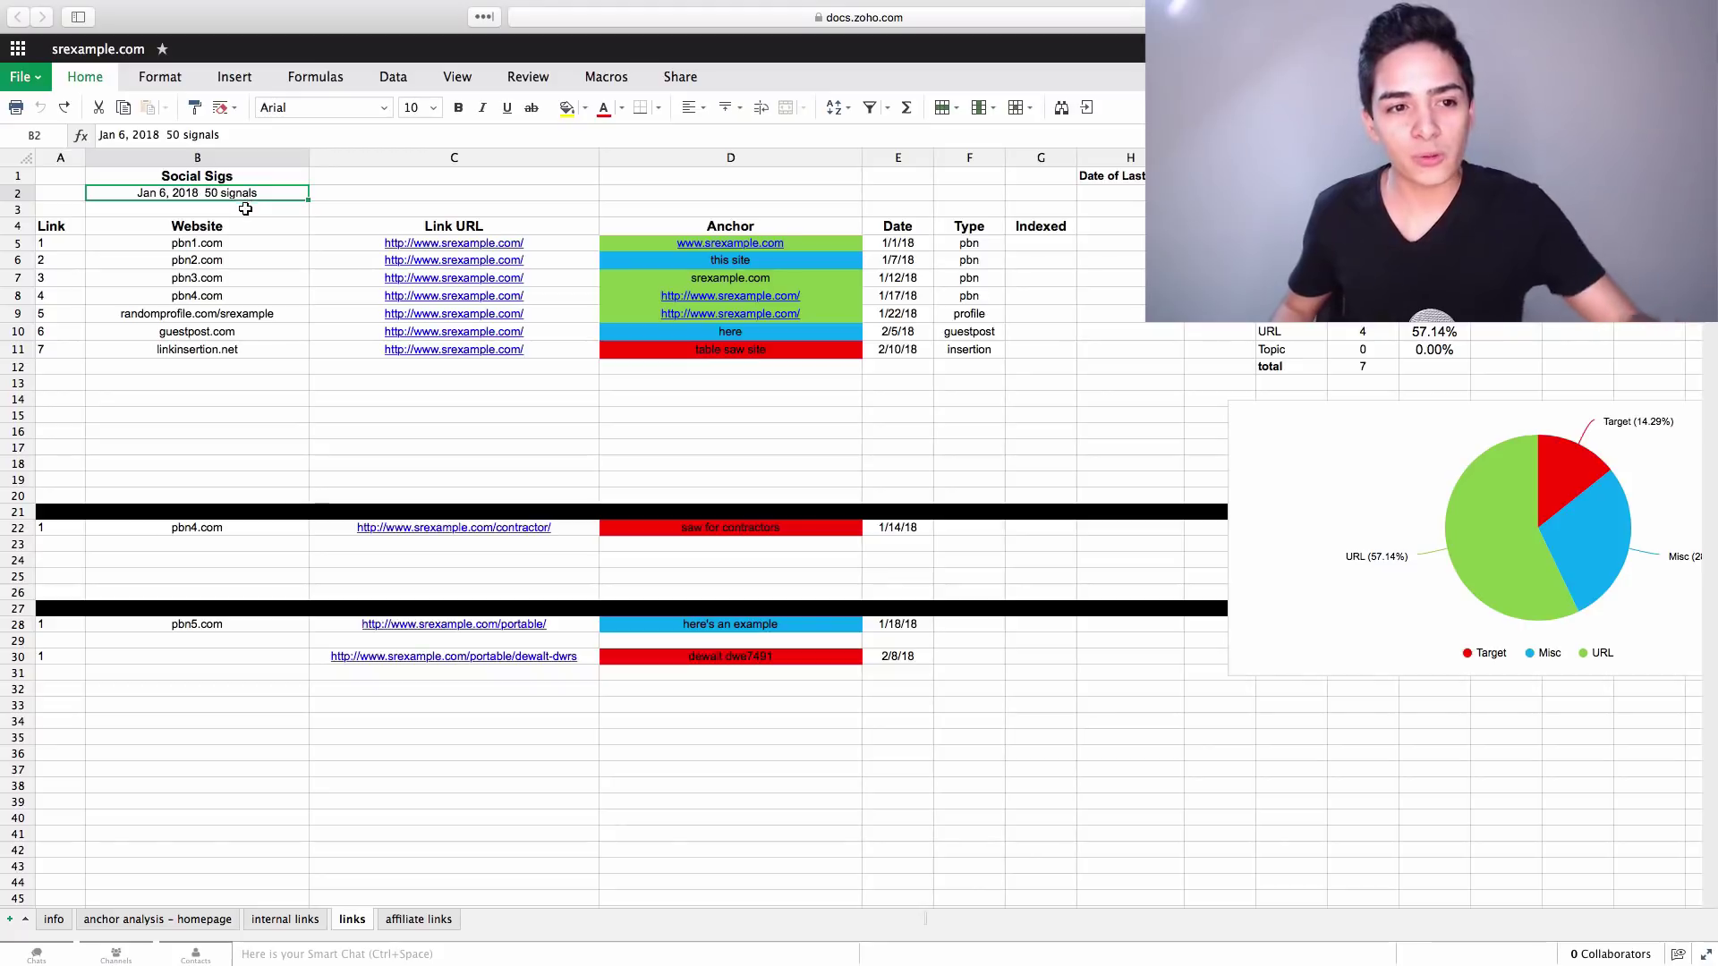
pyautogui.click(356, 192)
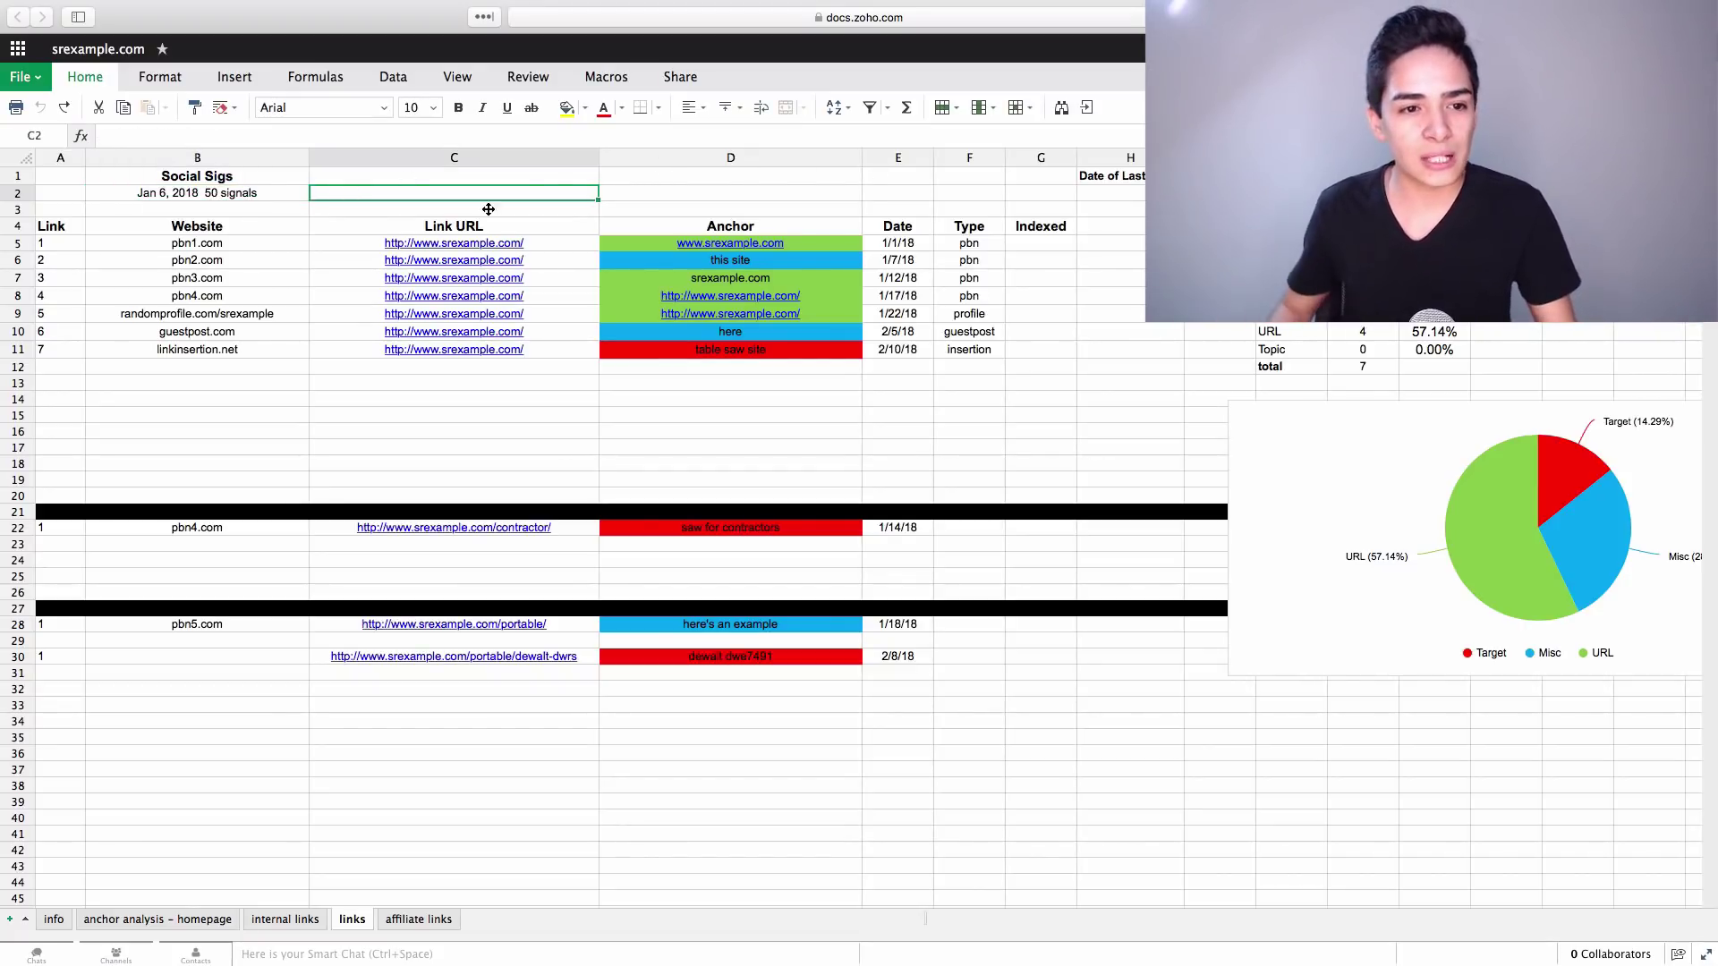
pyautogui.rightClick(226, 192)
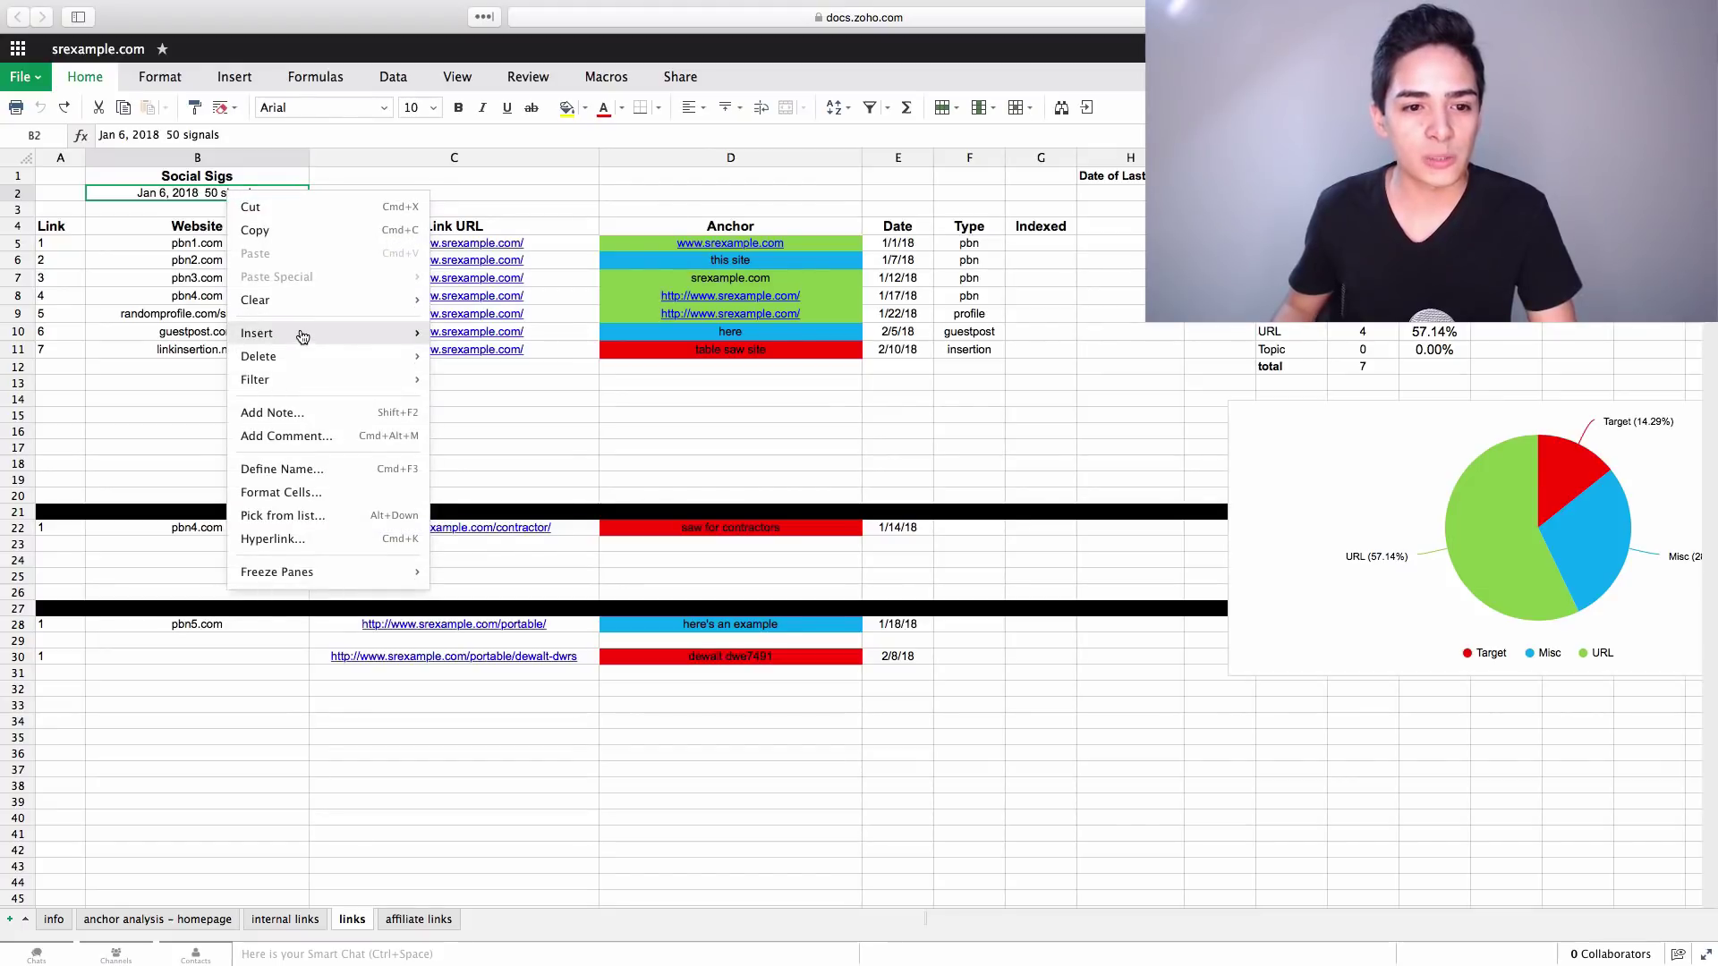
pyautogui.press('Escape')
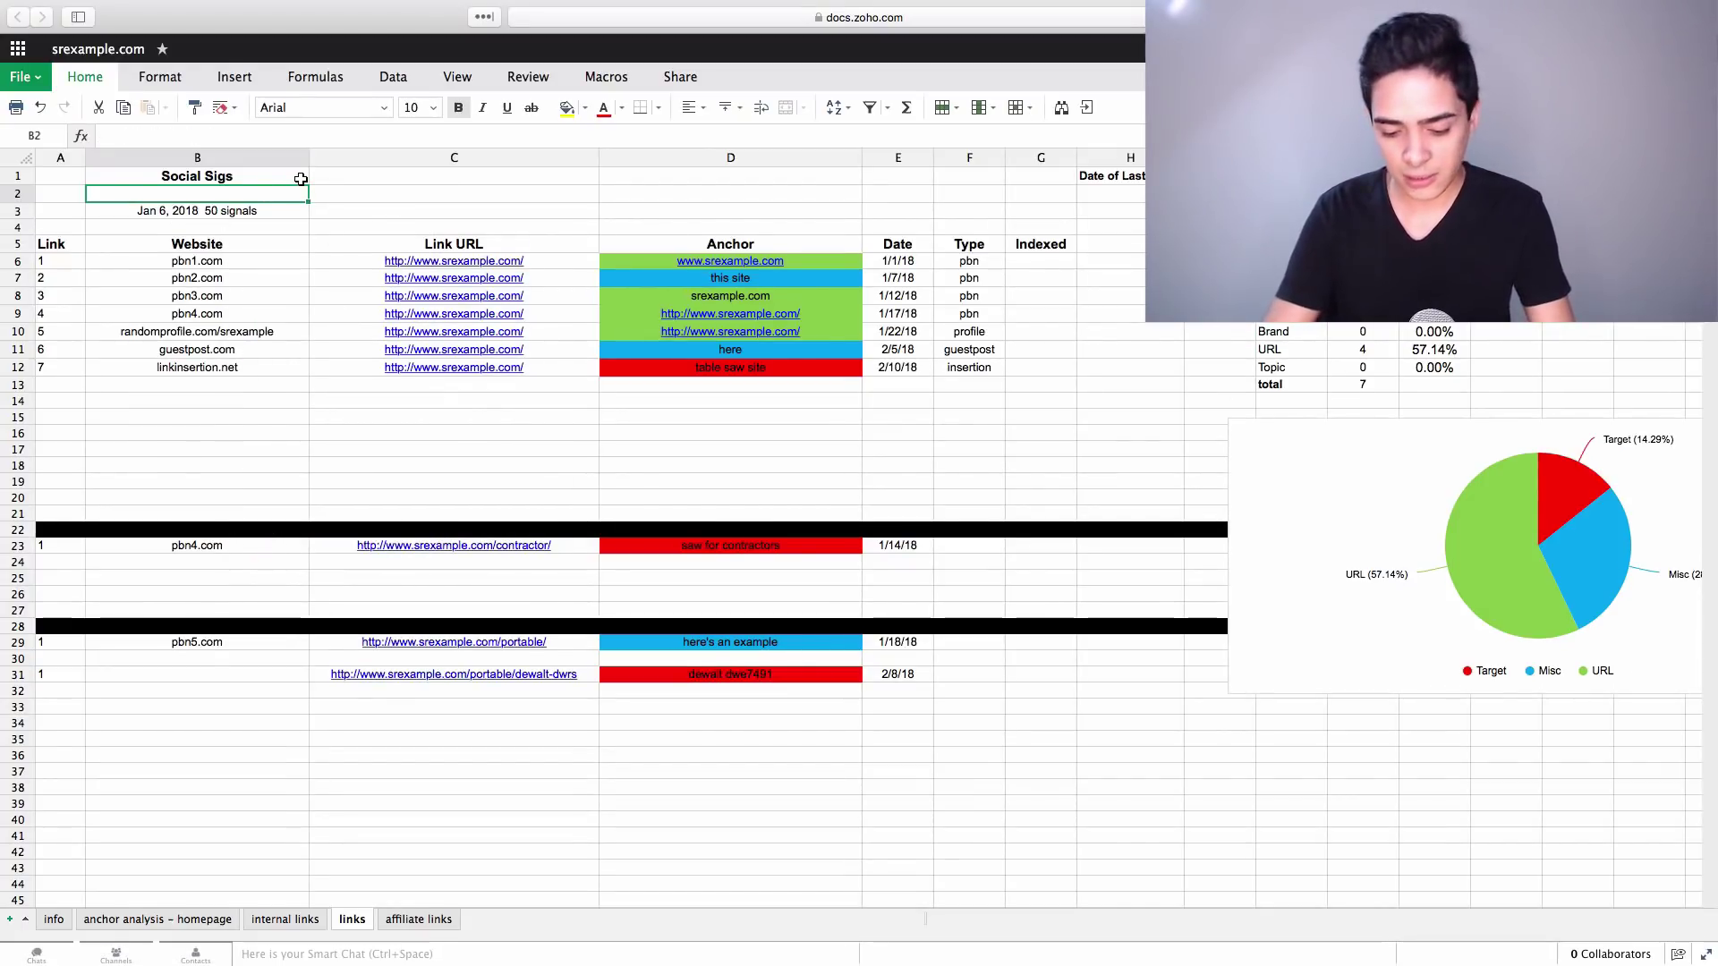
# Step: Enter 'March 18th, 2018 50 signals' in the new row and remove its bold formatting
pyautogui.write('March ')
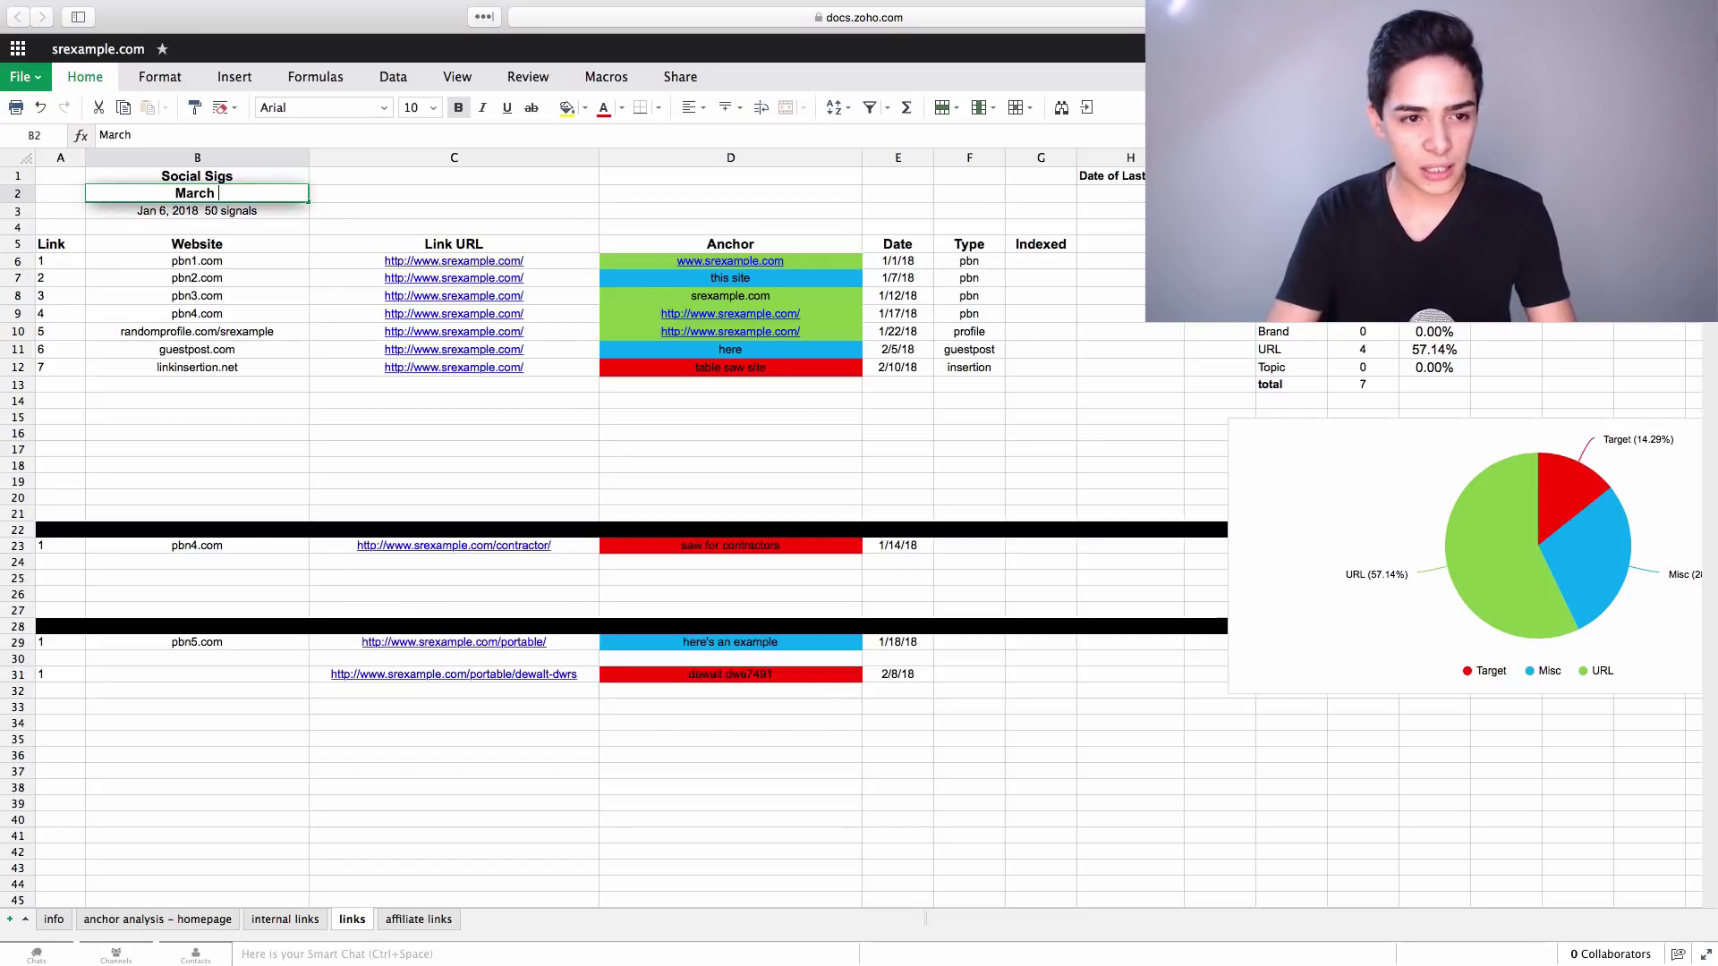
pyautogui.write('18th, 20')
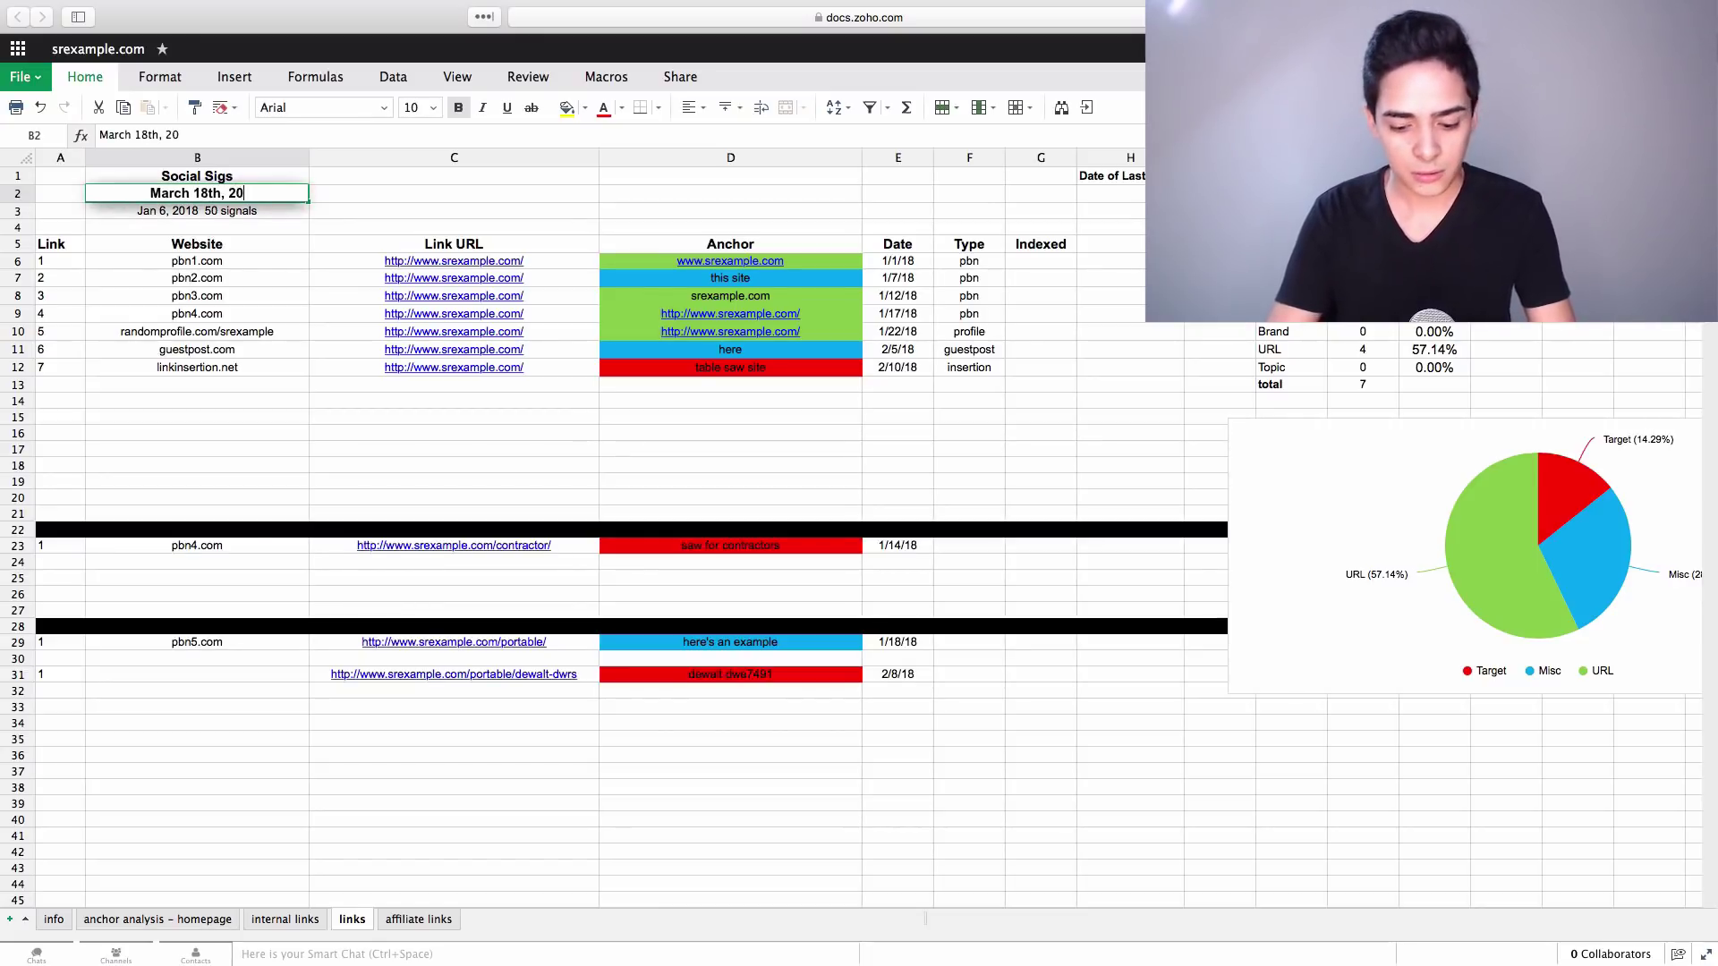
pyautogui.write('18 50 signals')
pyautogui.press('super+a')
pyautogui.click(279, 250)
pyautogui.press('super+z')
pyautogui.click(324, 223)
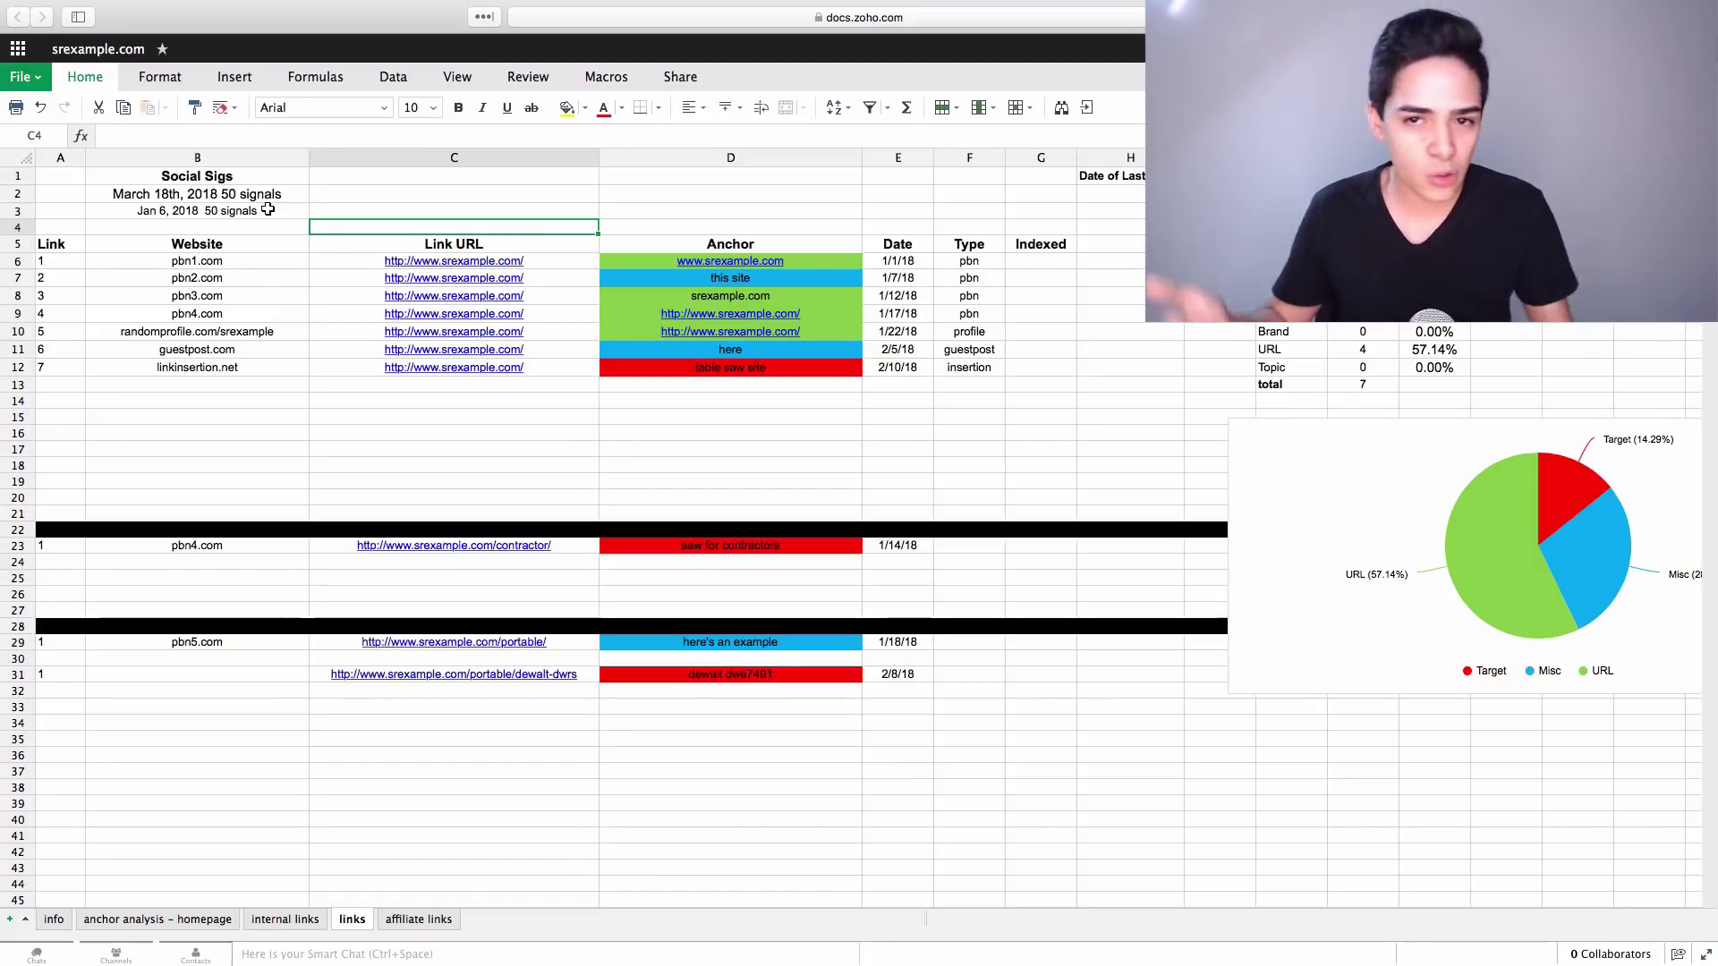
pyautogui.moveTo(70, 245); pyautogui.dragTo(376, 376)
pyautogui.click(272, 383)
pyautogui.click(256, 264)
pyautogui.moveTo(256, 264); pyautogui.dragTo(261, 370)
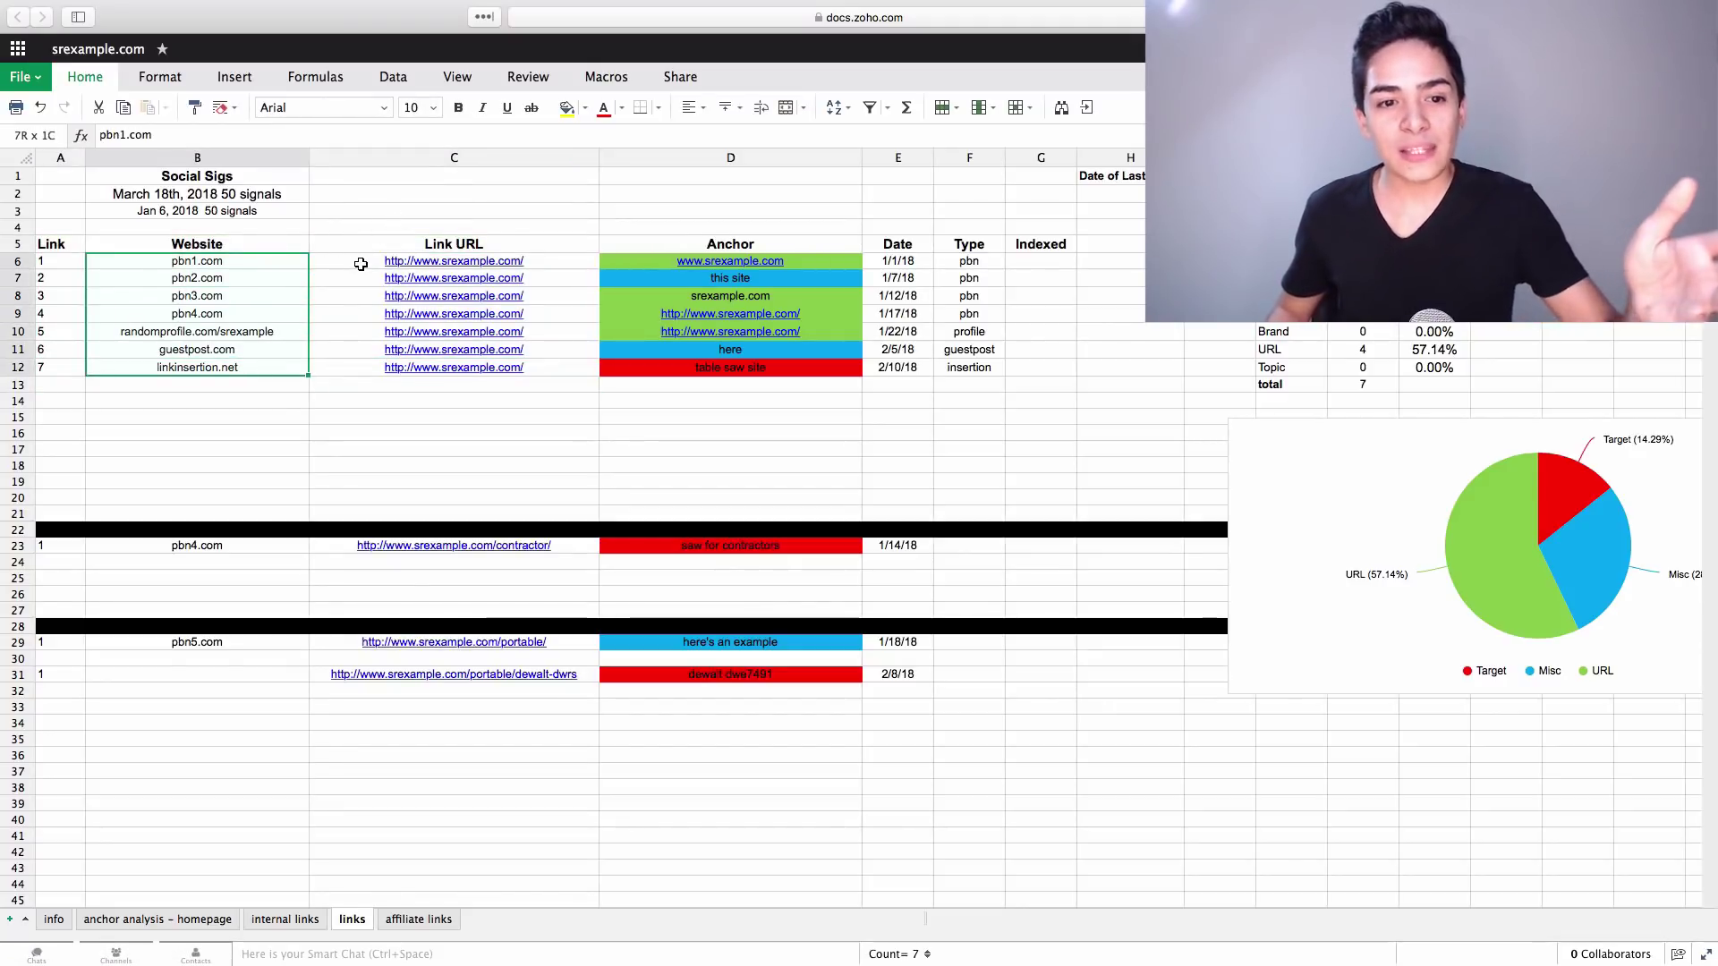
pyautogui.moveTo(360, 263); pyautogui.dragTo(370, 368)
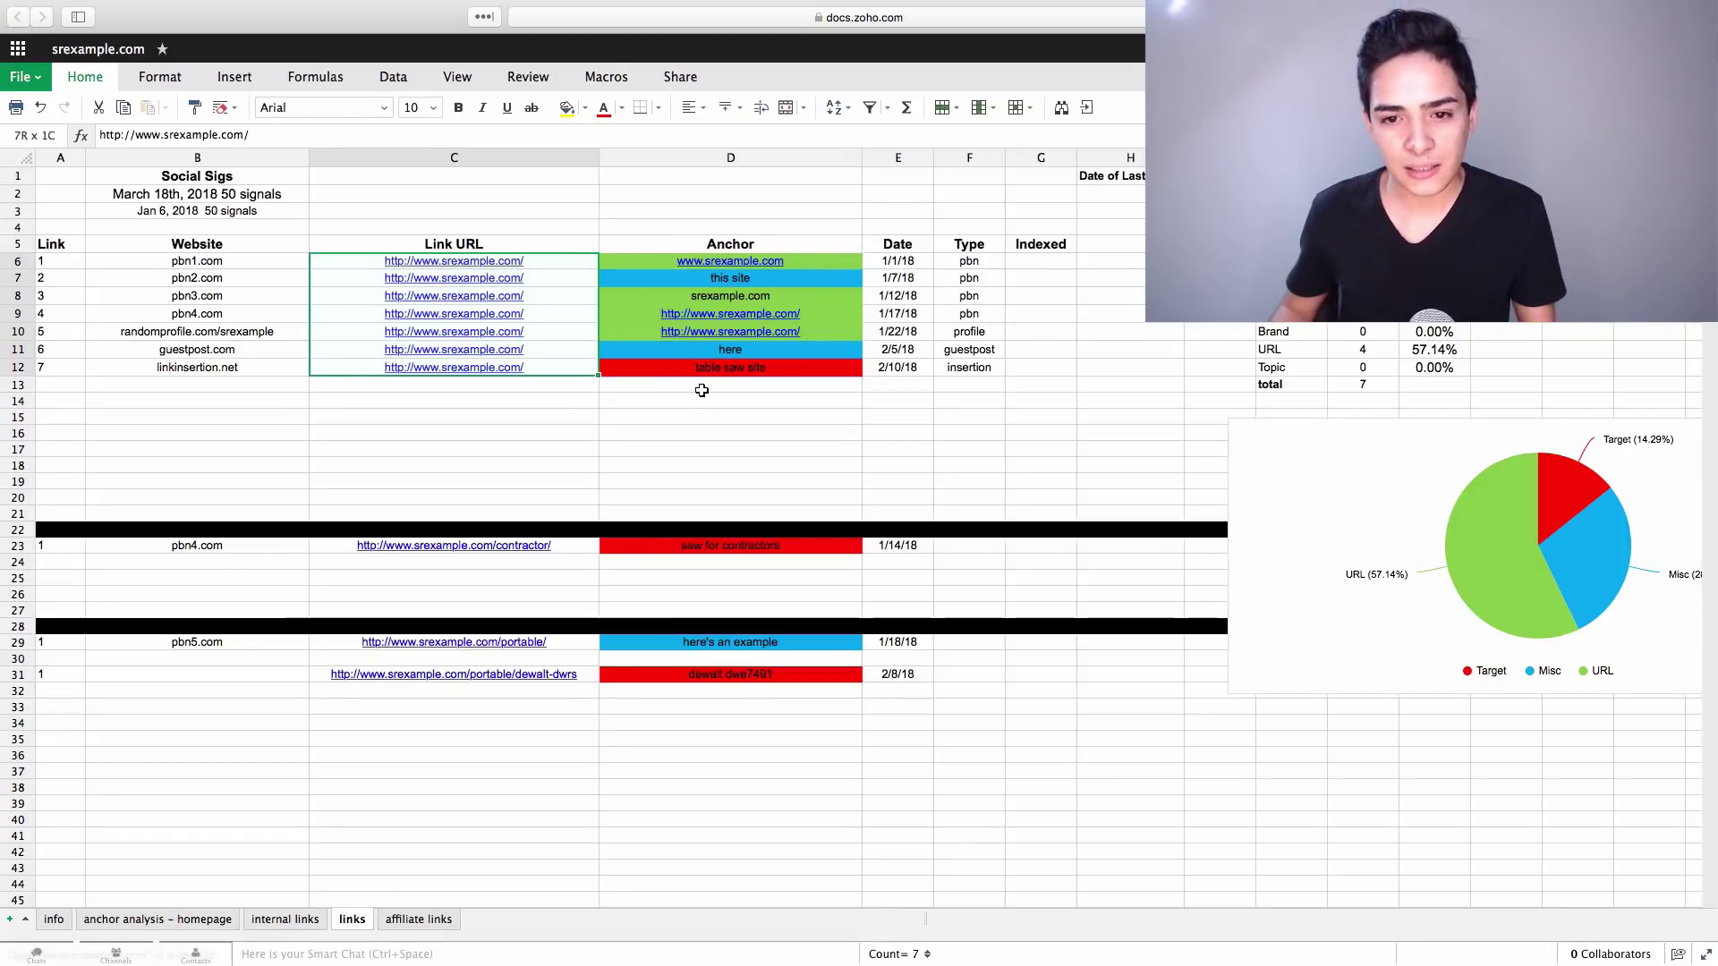
pyautogui.moveTo(902, 260); pyautogui.dragTo(898, 349)
pyautogui.moveTo(970, 262); pyautogui.dragTo(970, 368)
pyautogui.moveTo(1038, 262); pyautogui.dragTo(1039, 293)
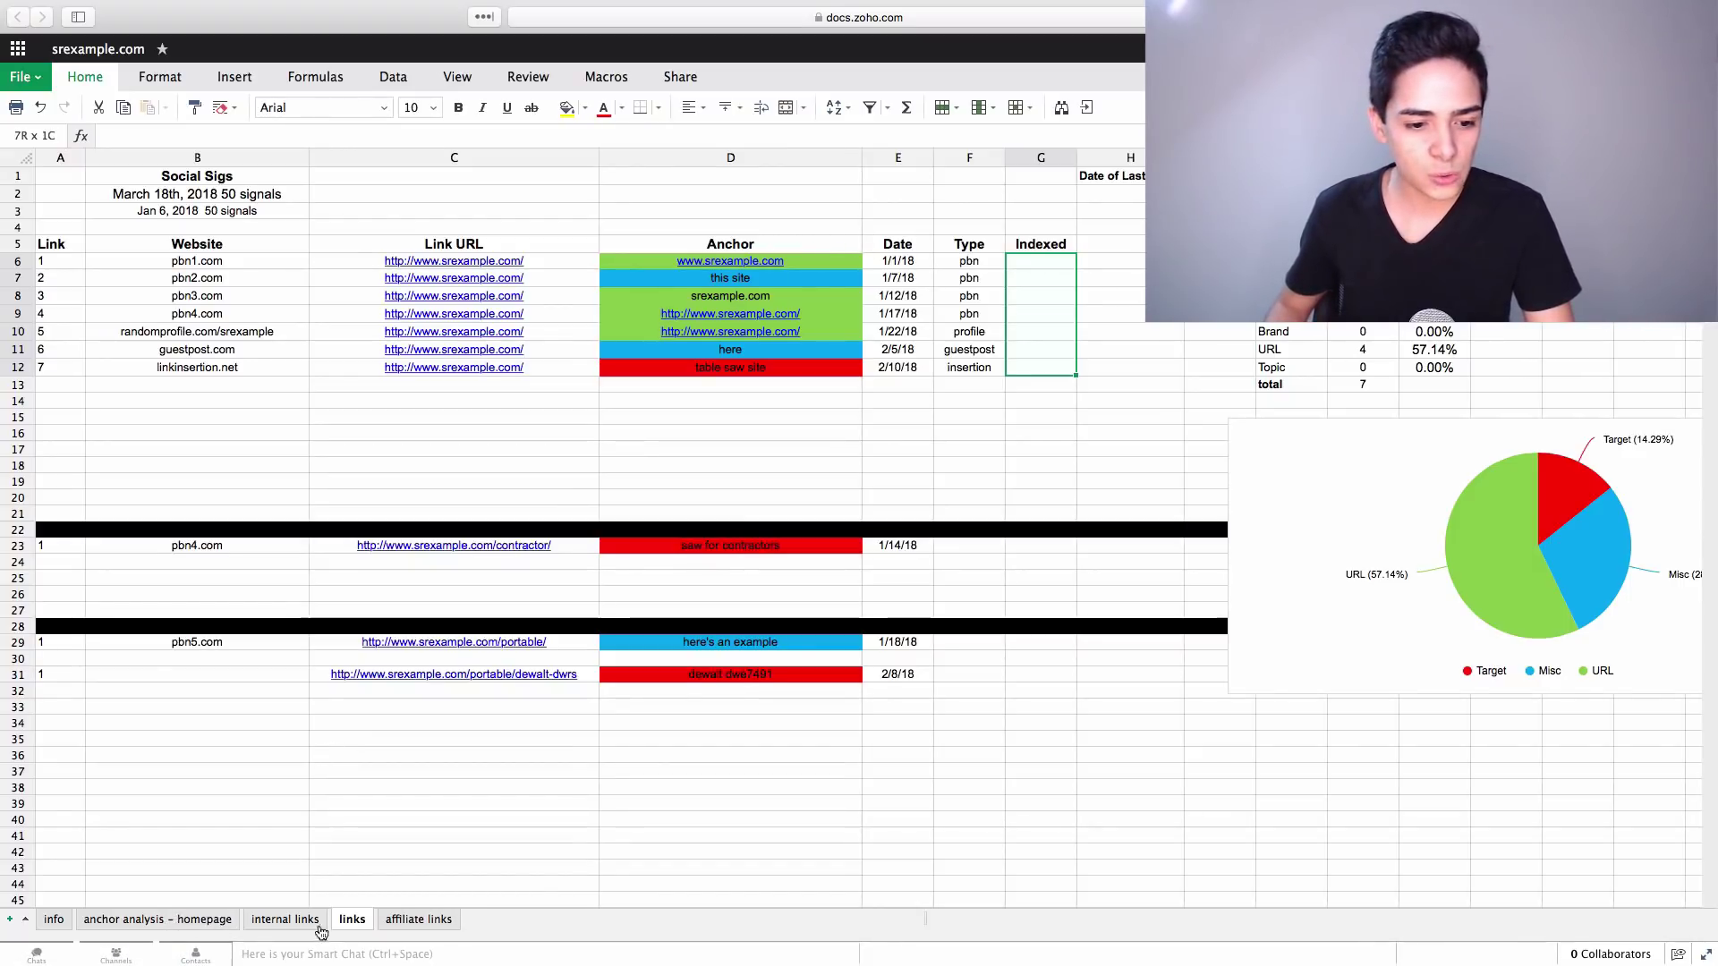
pyautogui.click(179, 920)
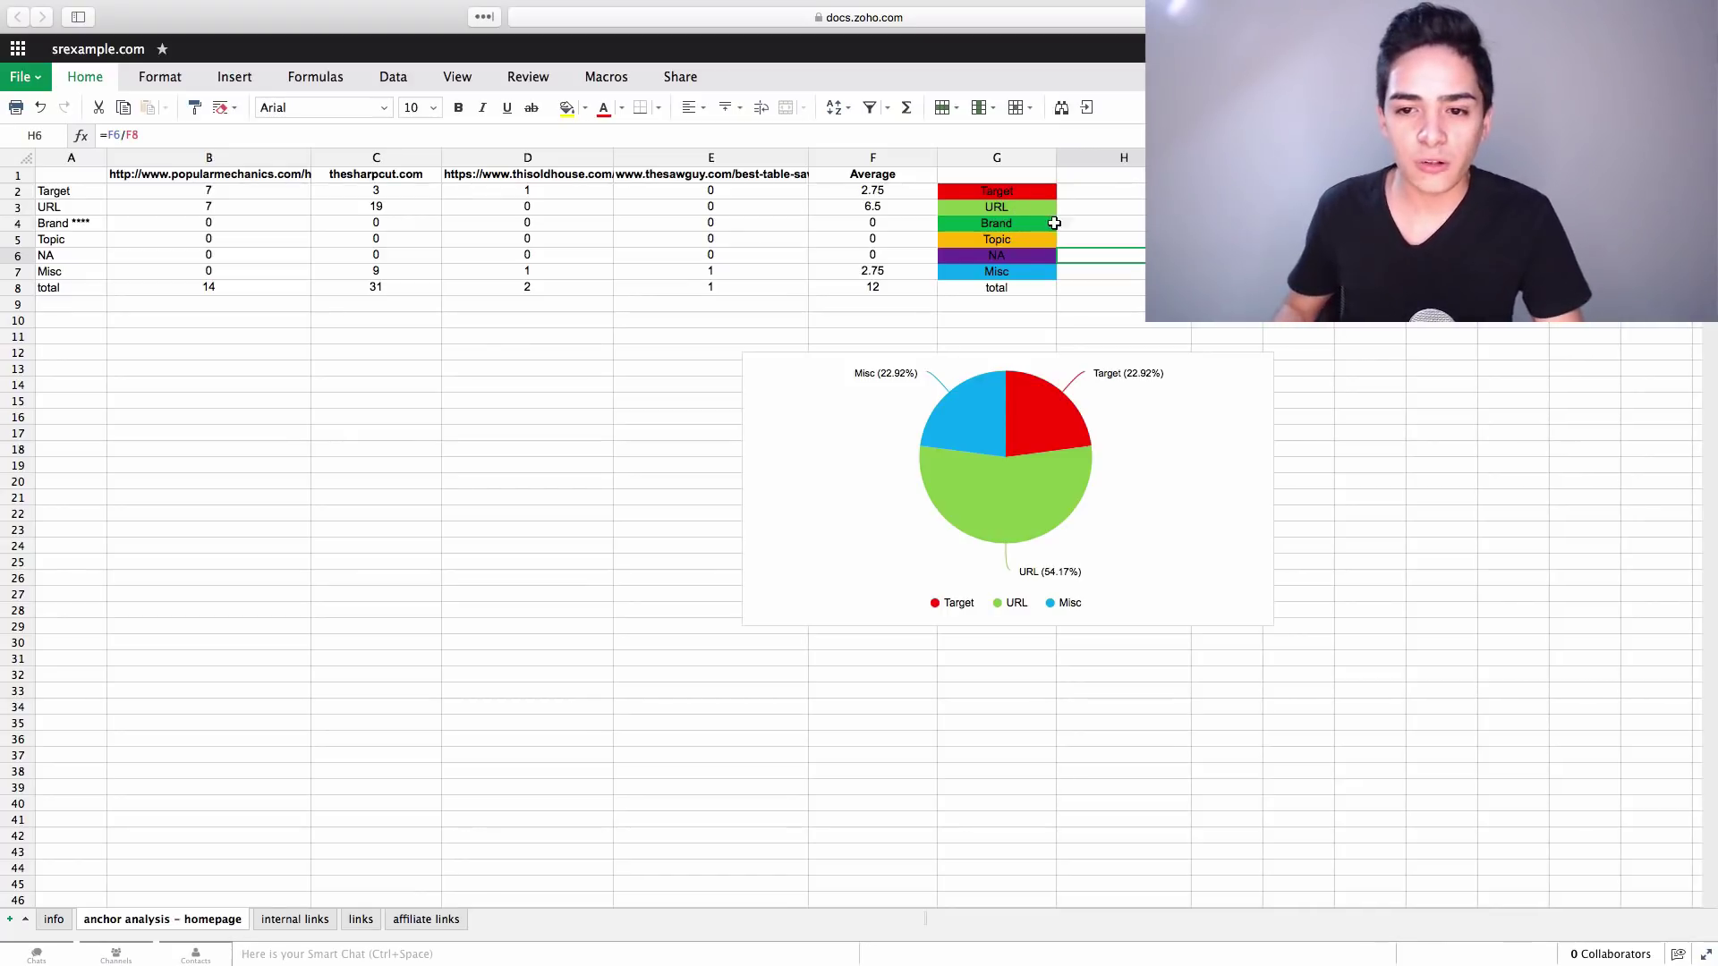
pyautogui.click(356, 920)
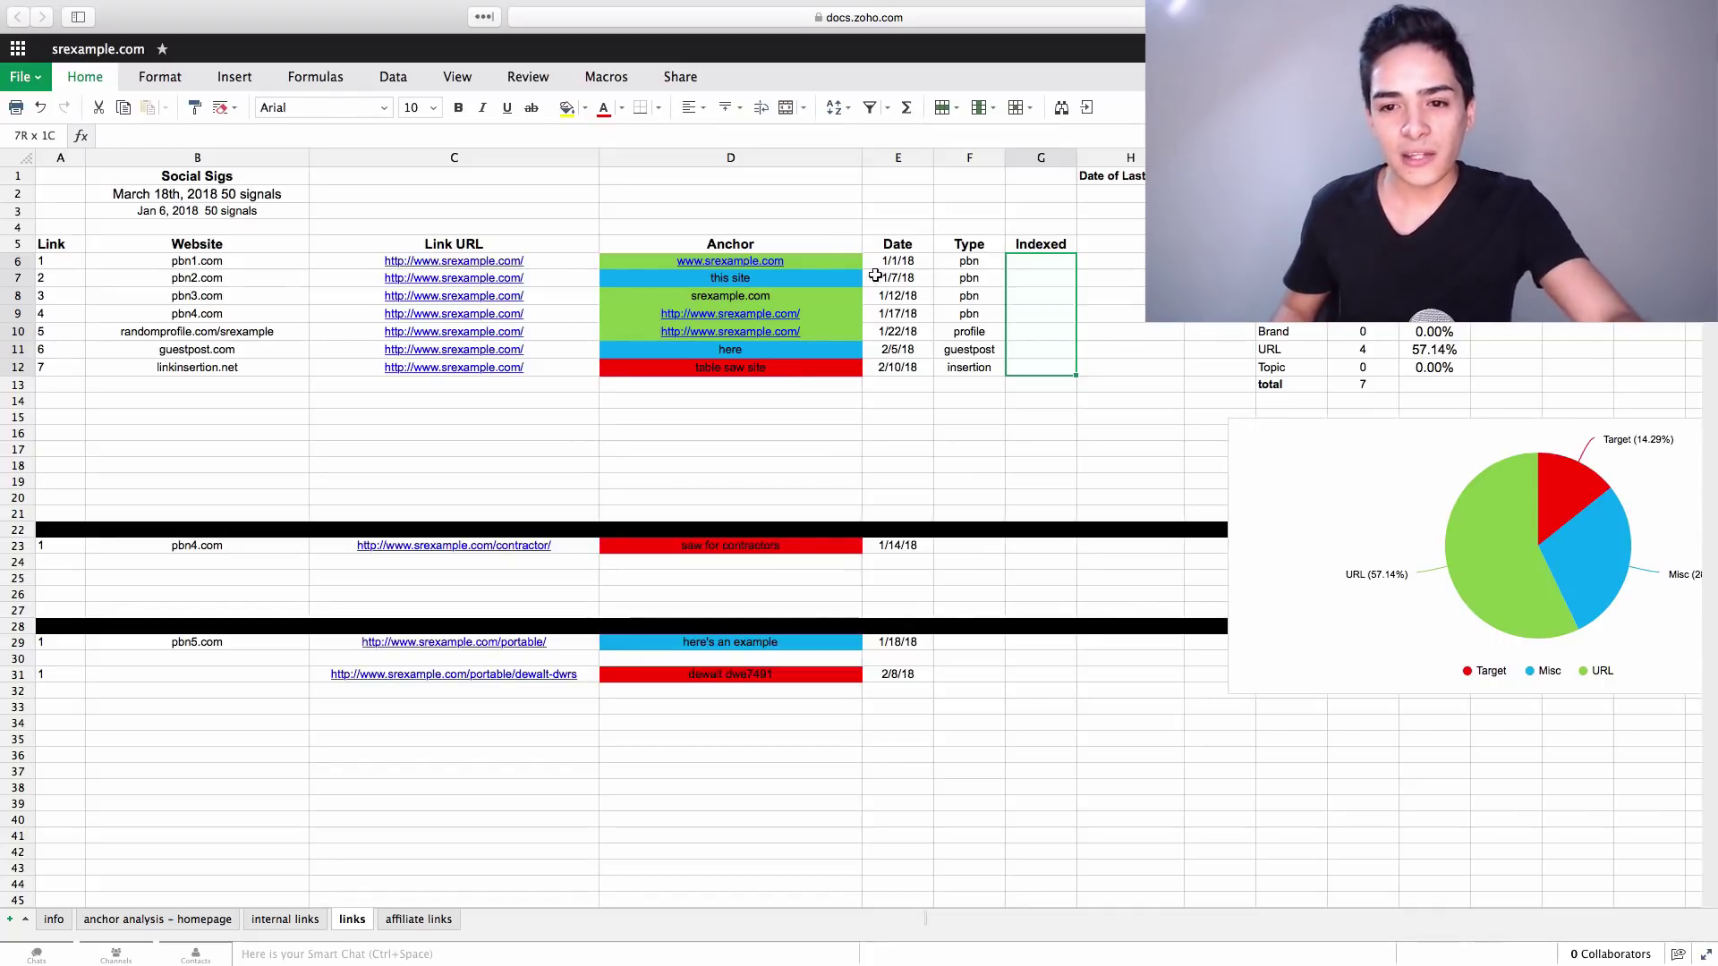
pyautogui.moveTo(905, 262); pyautogui.dragTo(908, 371)
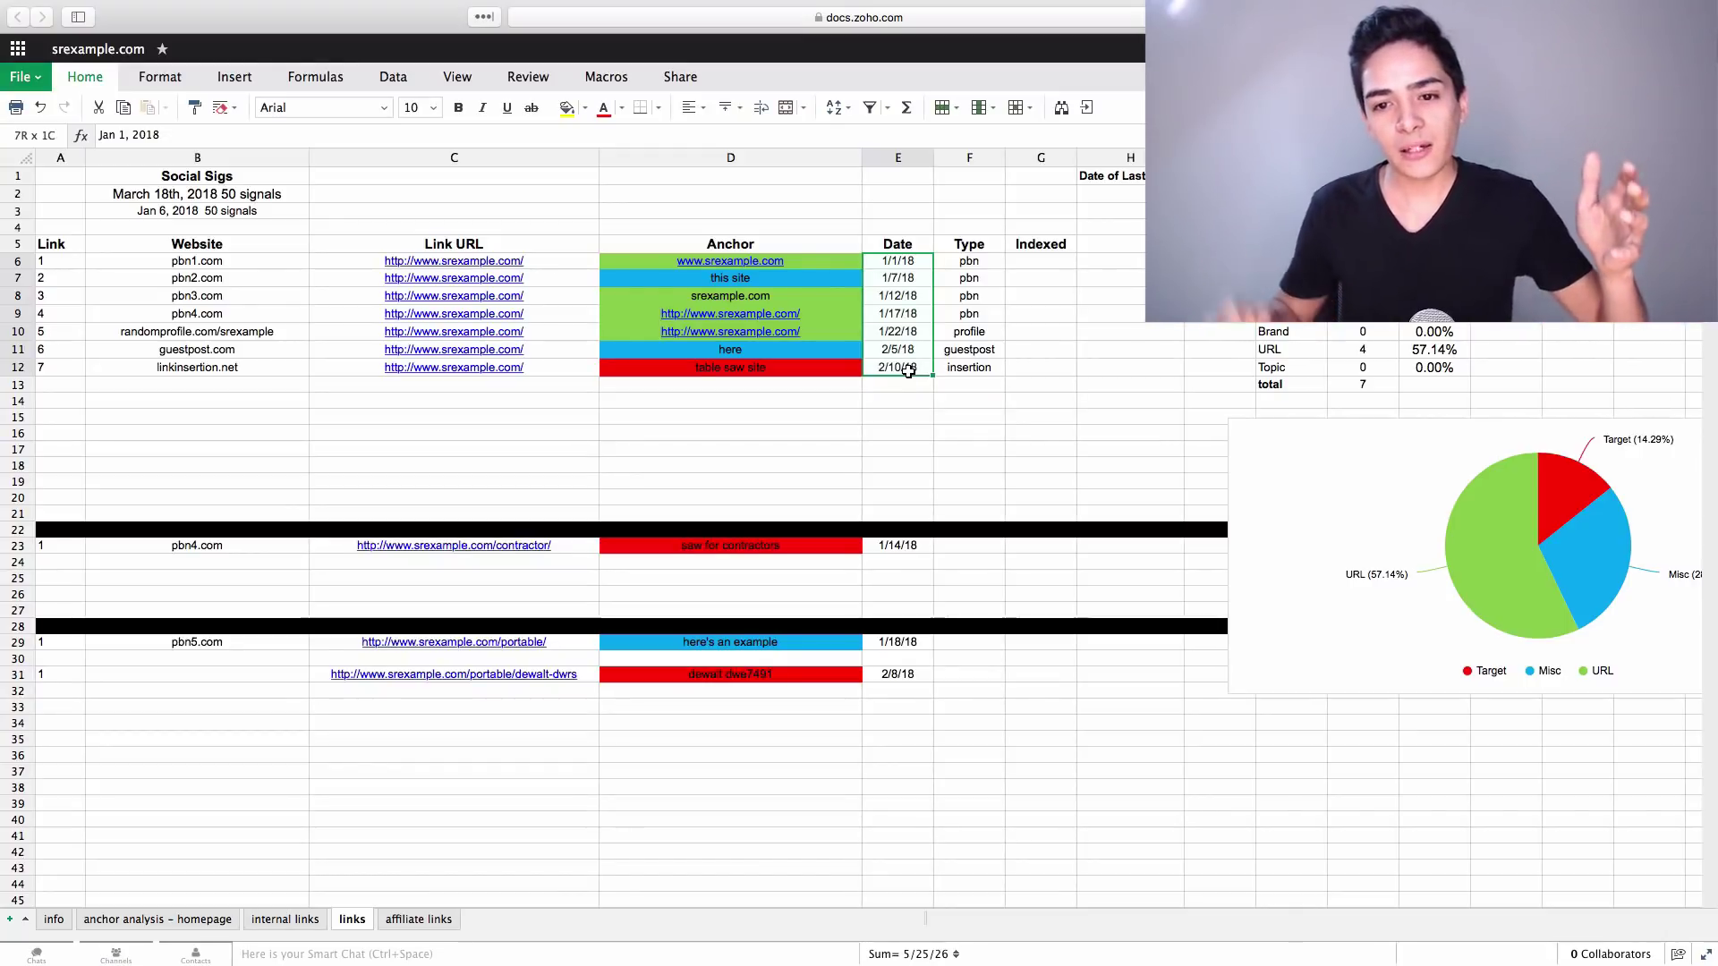
pyautogui.moveTo(967, 266); pyautogui.dragTo(980, 363)
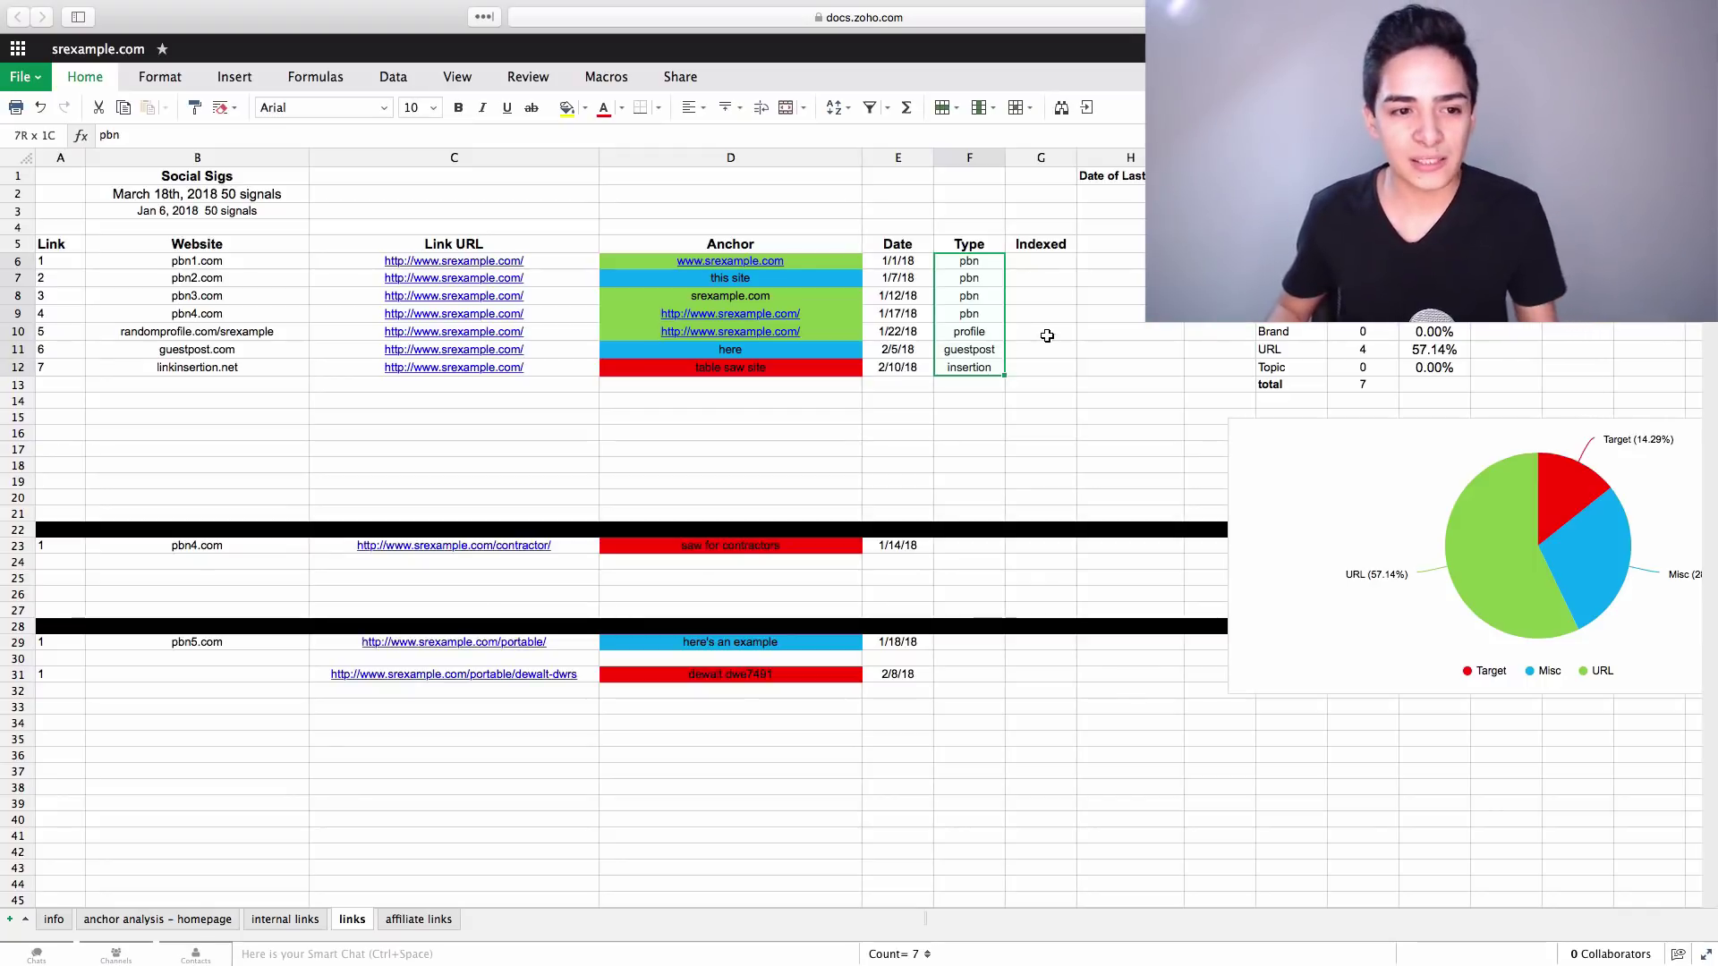
pyautogui.click(1007, 275)
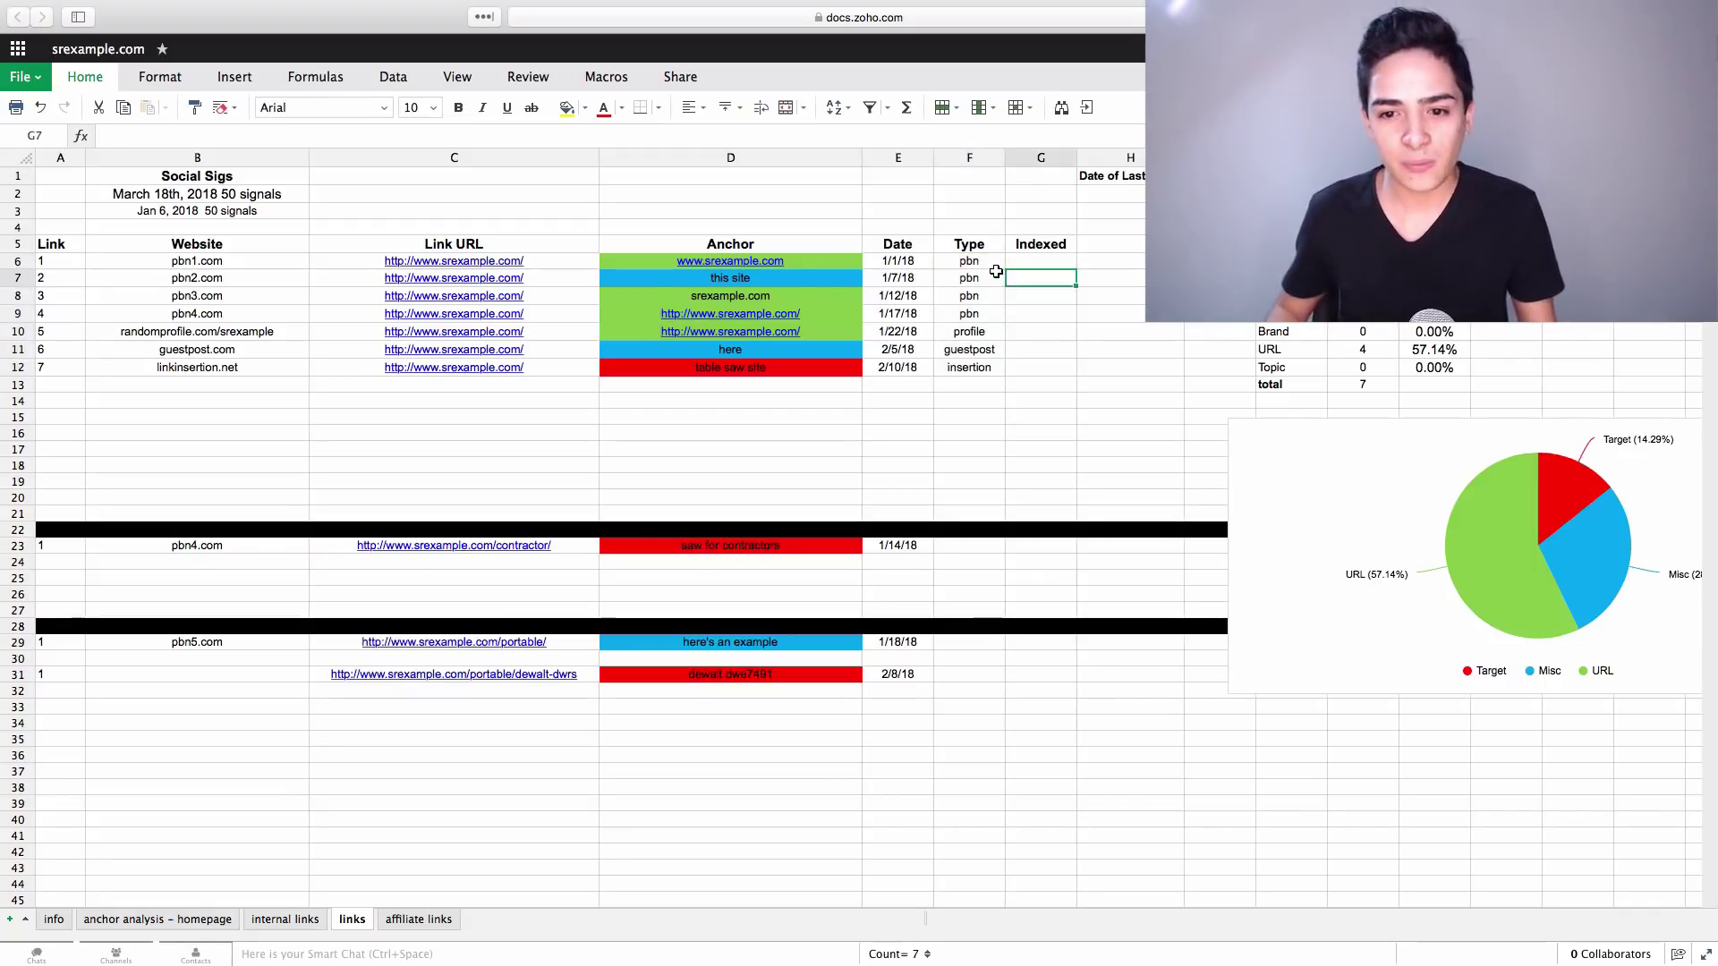
pyautogui.click(975, 351)
pyautogui.click(979, 334)
pyautogui.click(979, 374)
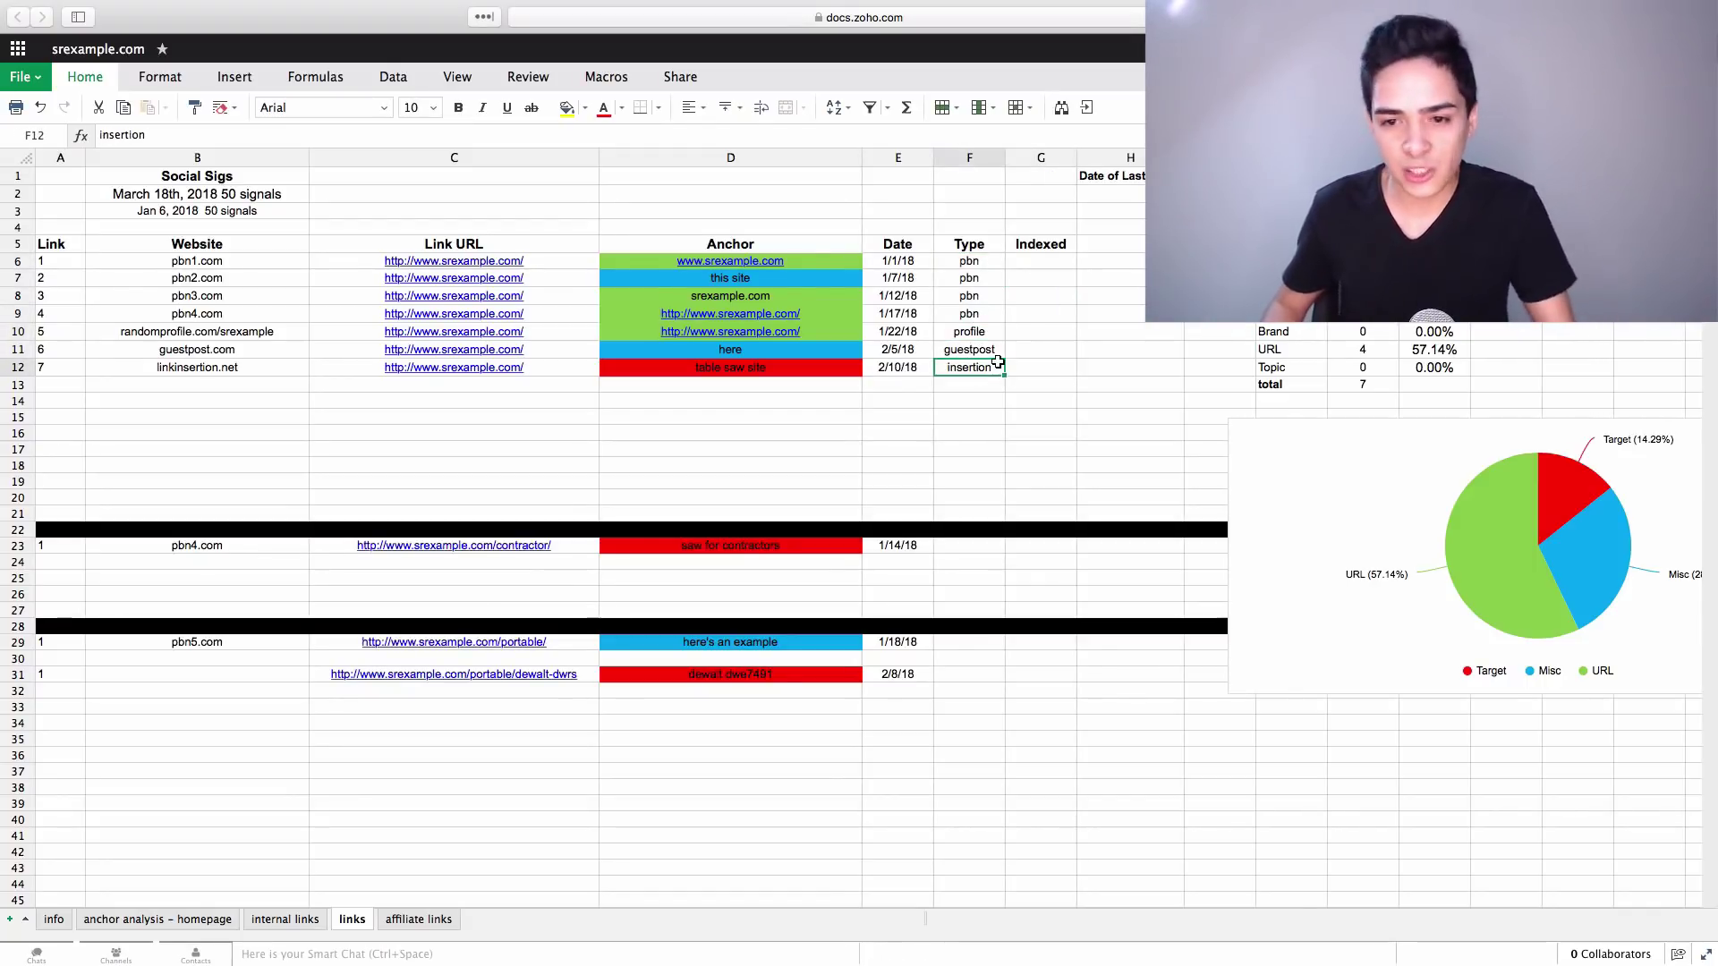
pyautogui.click(1030, 260)
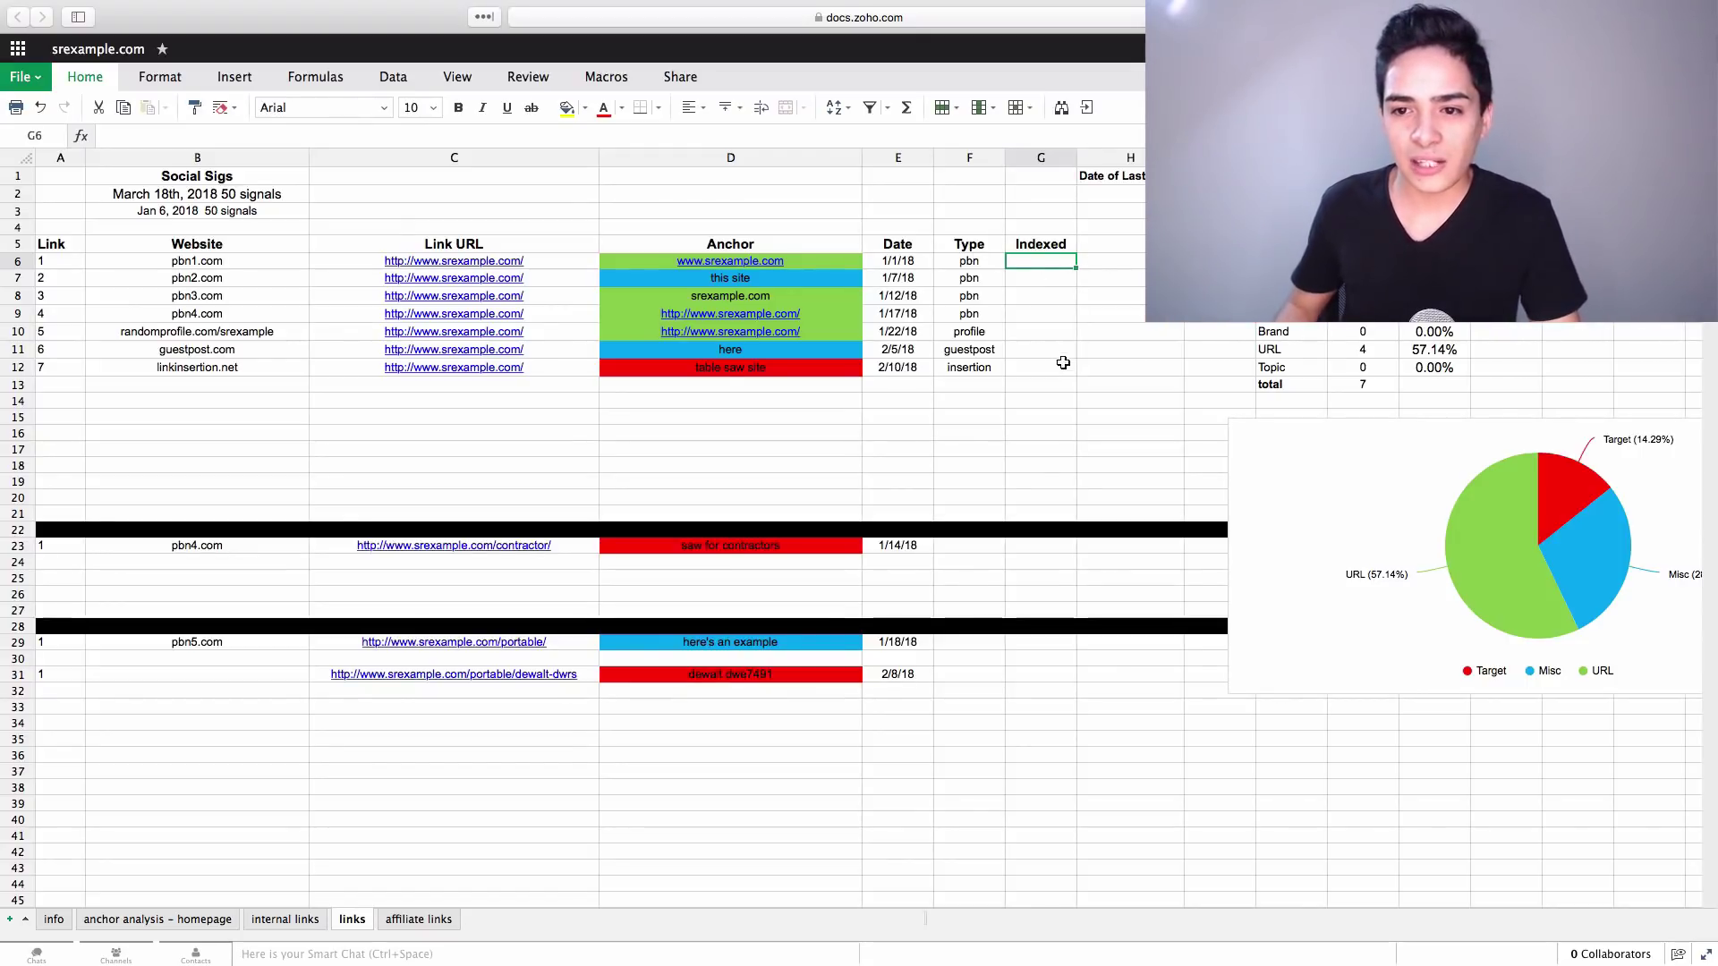
pyautogui.click(1098, 187)
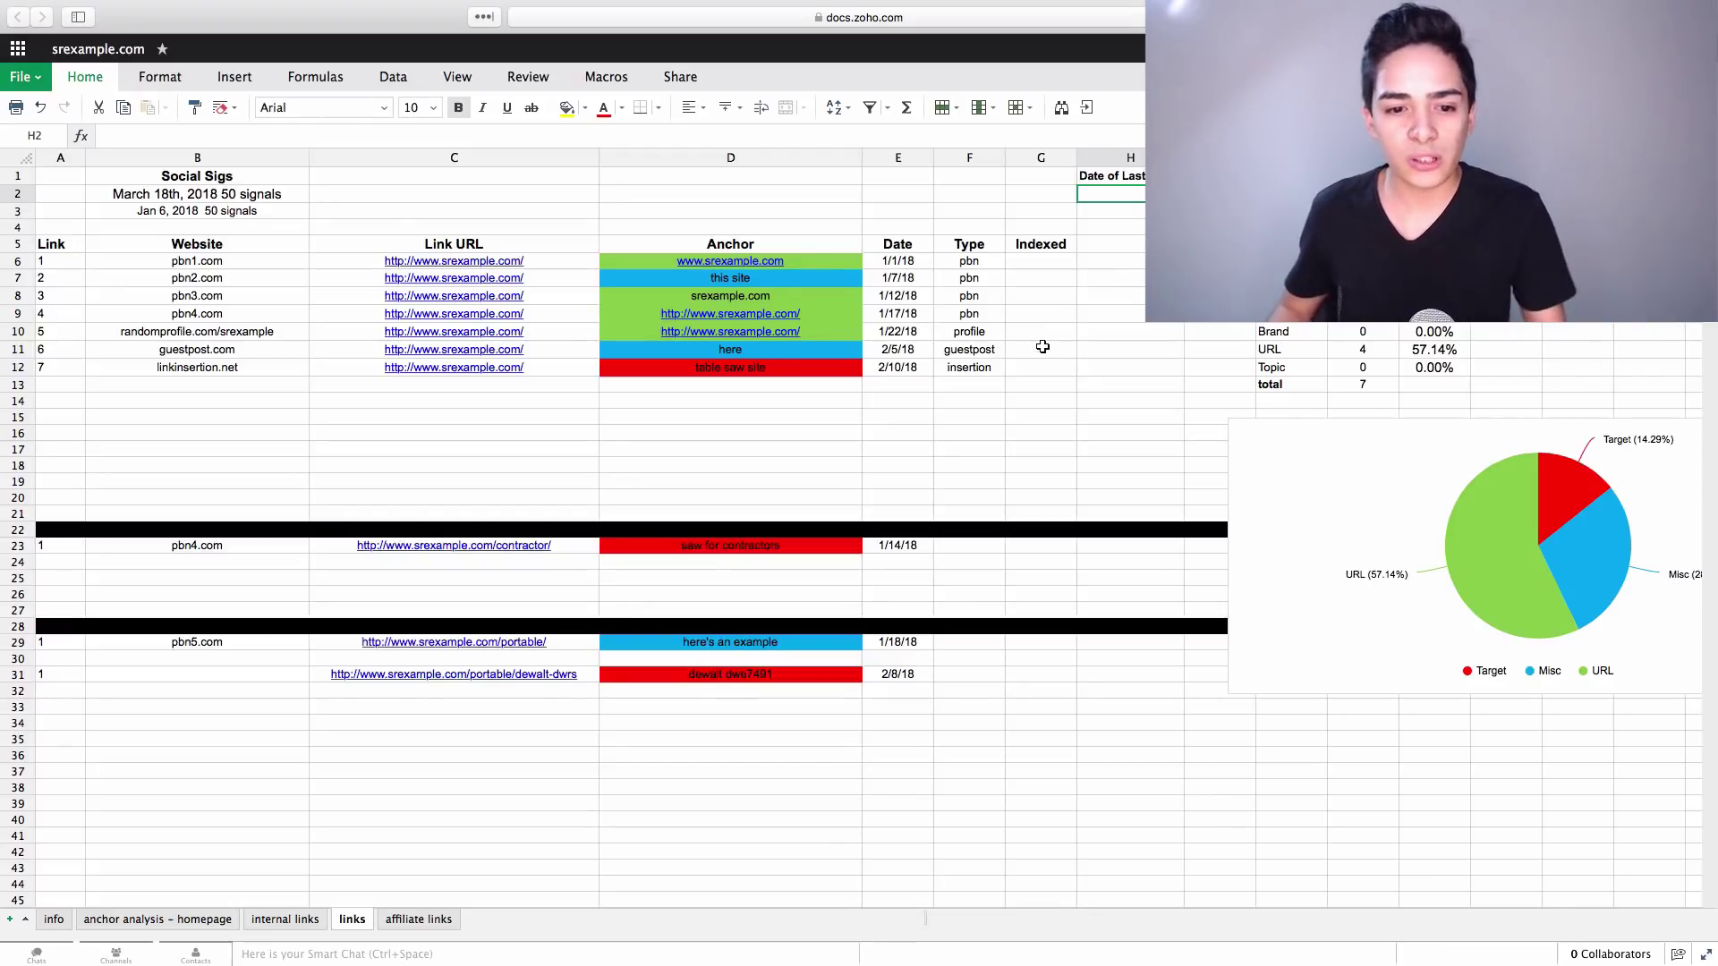
pyautogui.moveTo(1051, 249); pyautogui.dragTo(280, 365)
pyautogui.moveTo(244, 552); pyautogui.dragTo(1008, 603)
pyautogui.click(984, 608)
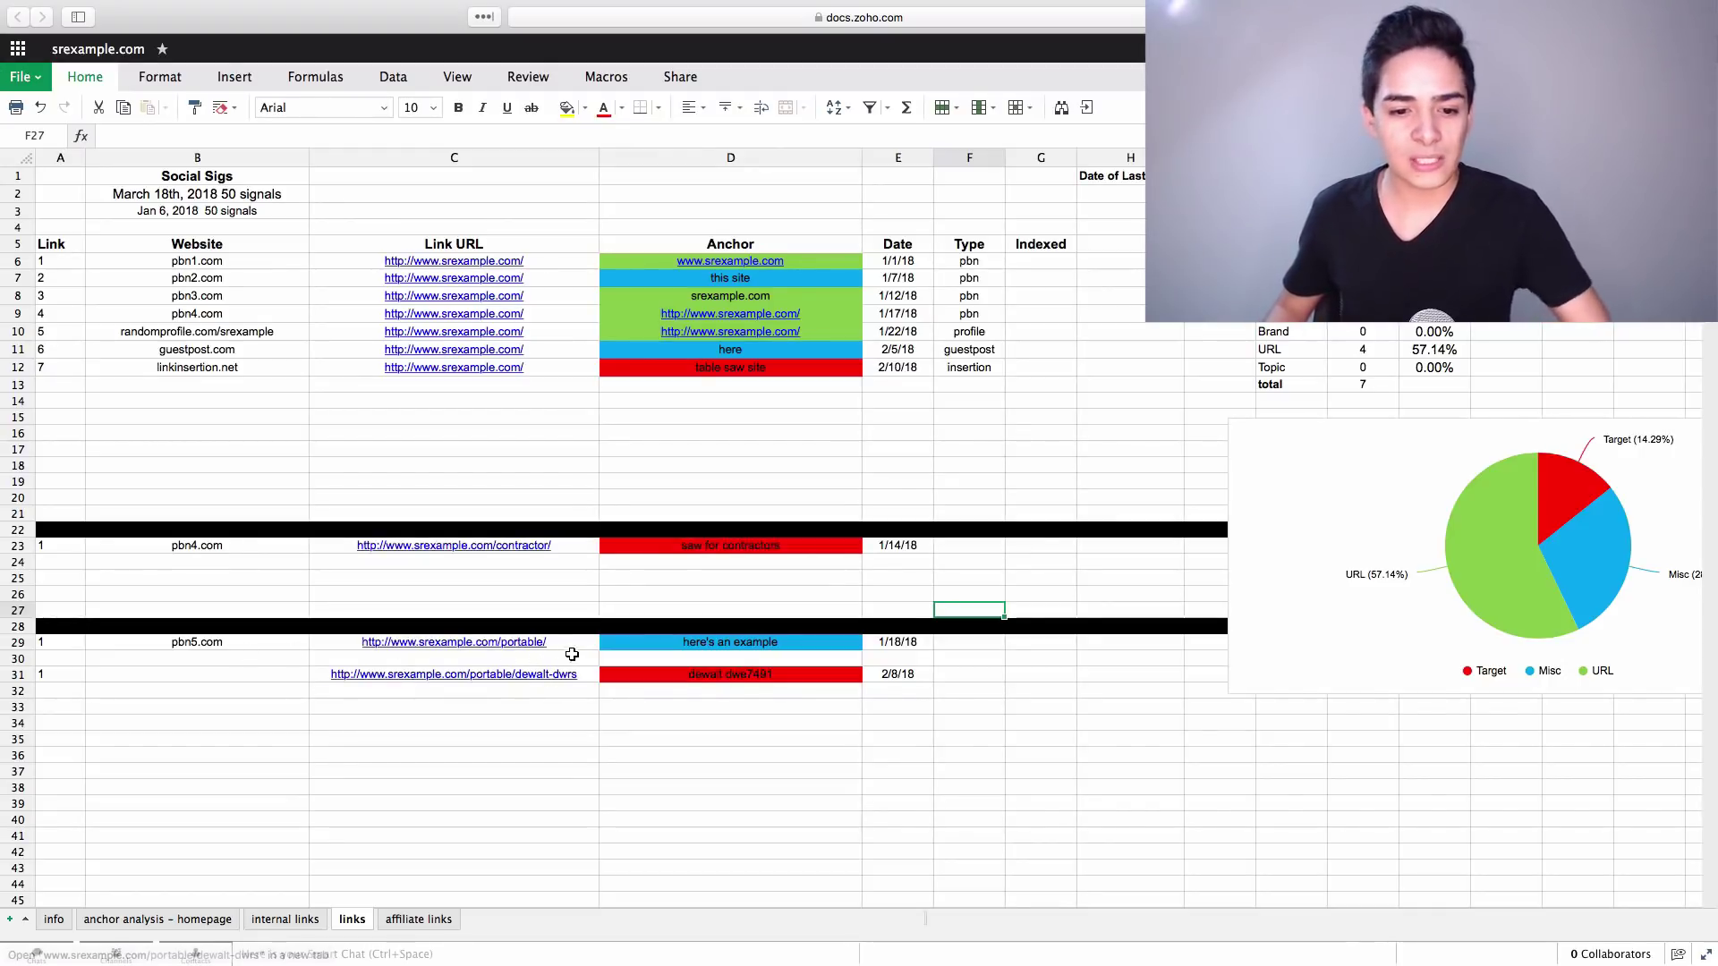
pyautogui.click(555, 708)
pyautogui.moveTo(555, 647); pyautogui.dragTo(569, 663)
pyautogui.click(590, 707)
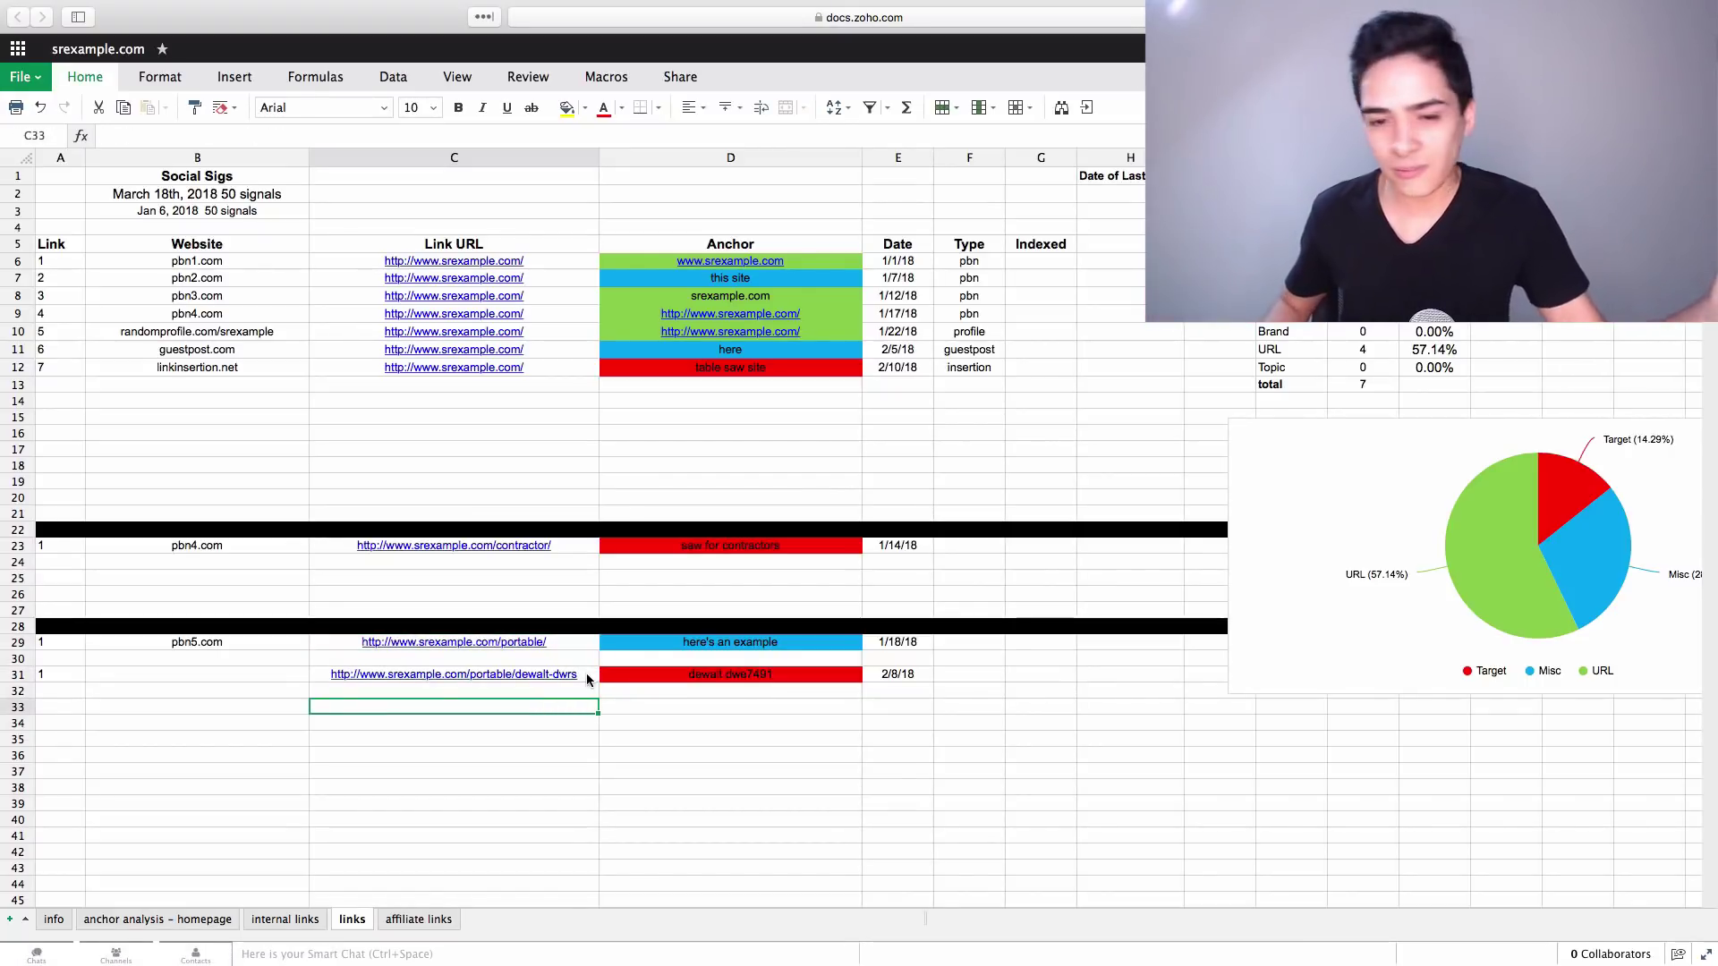
pyautogui.click(556, 694)
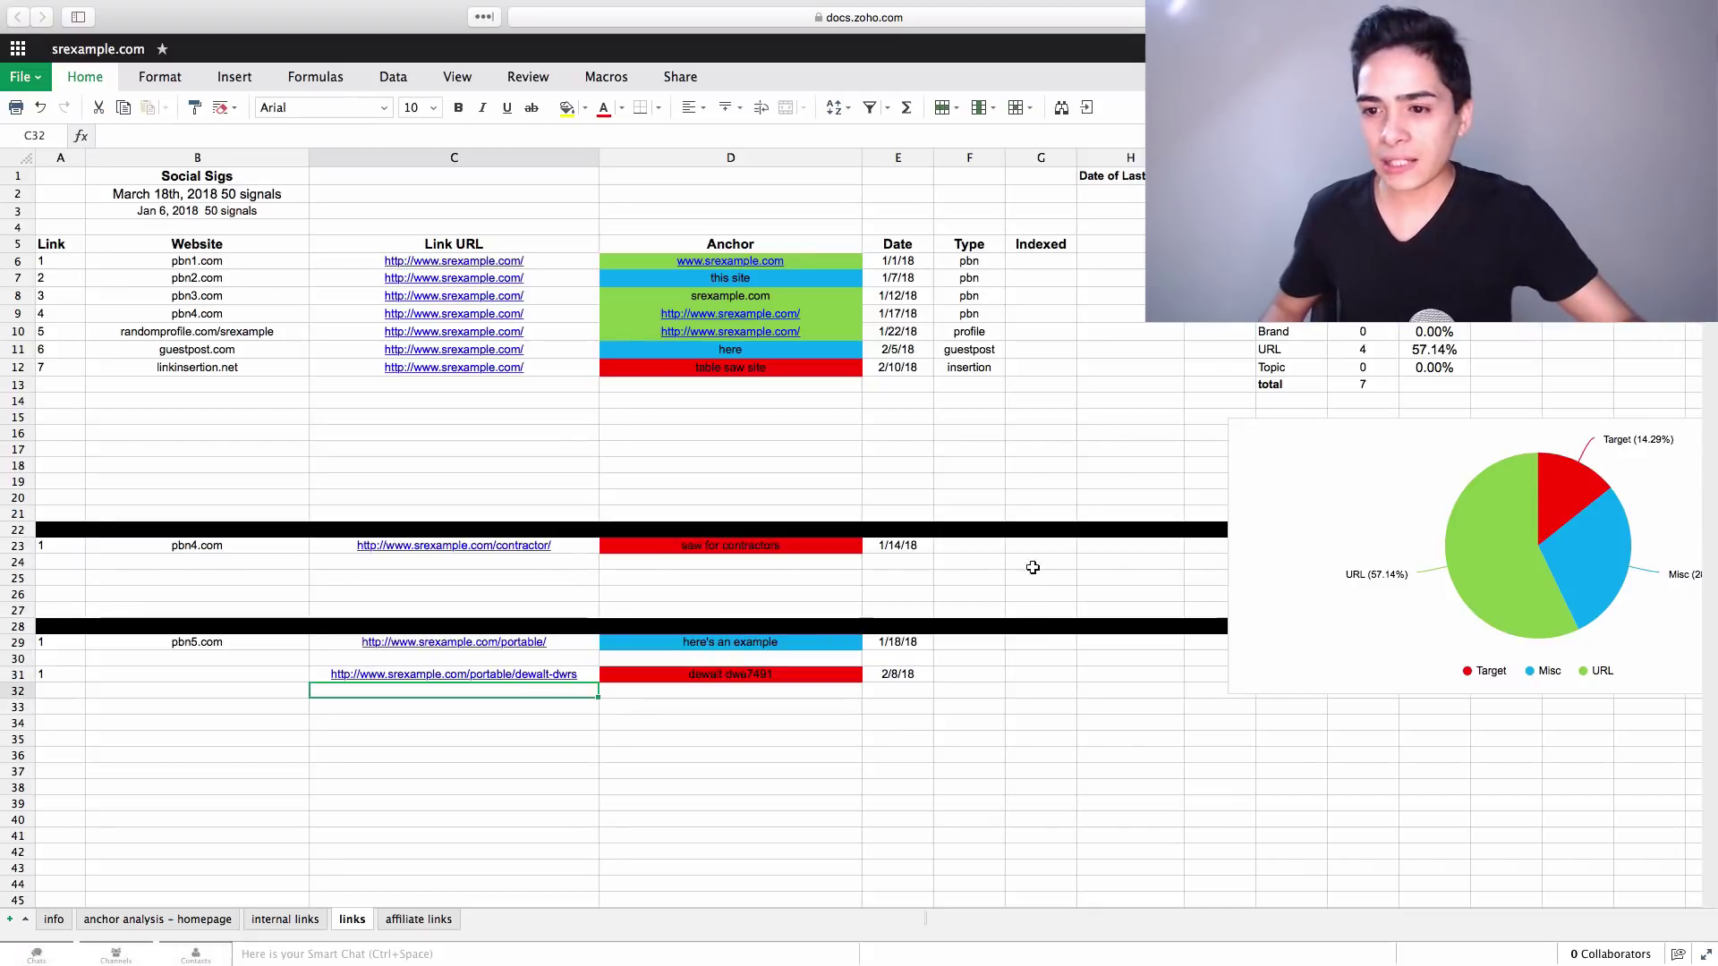
pyautogui.click(1292, 260)
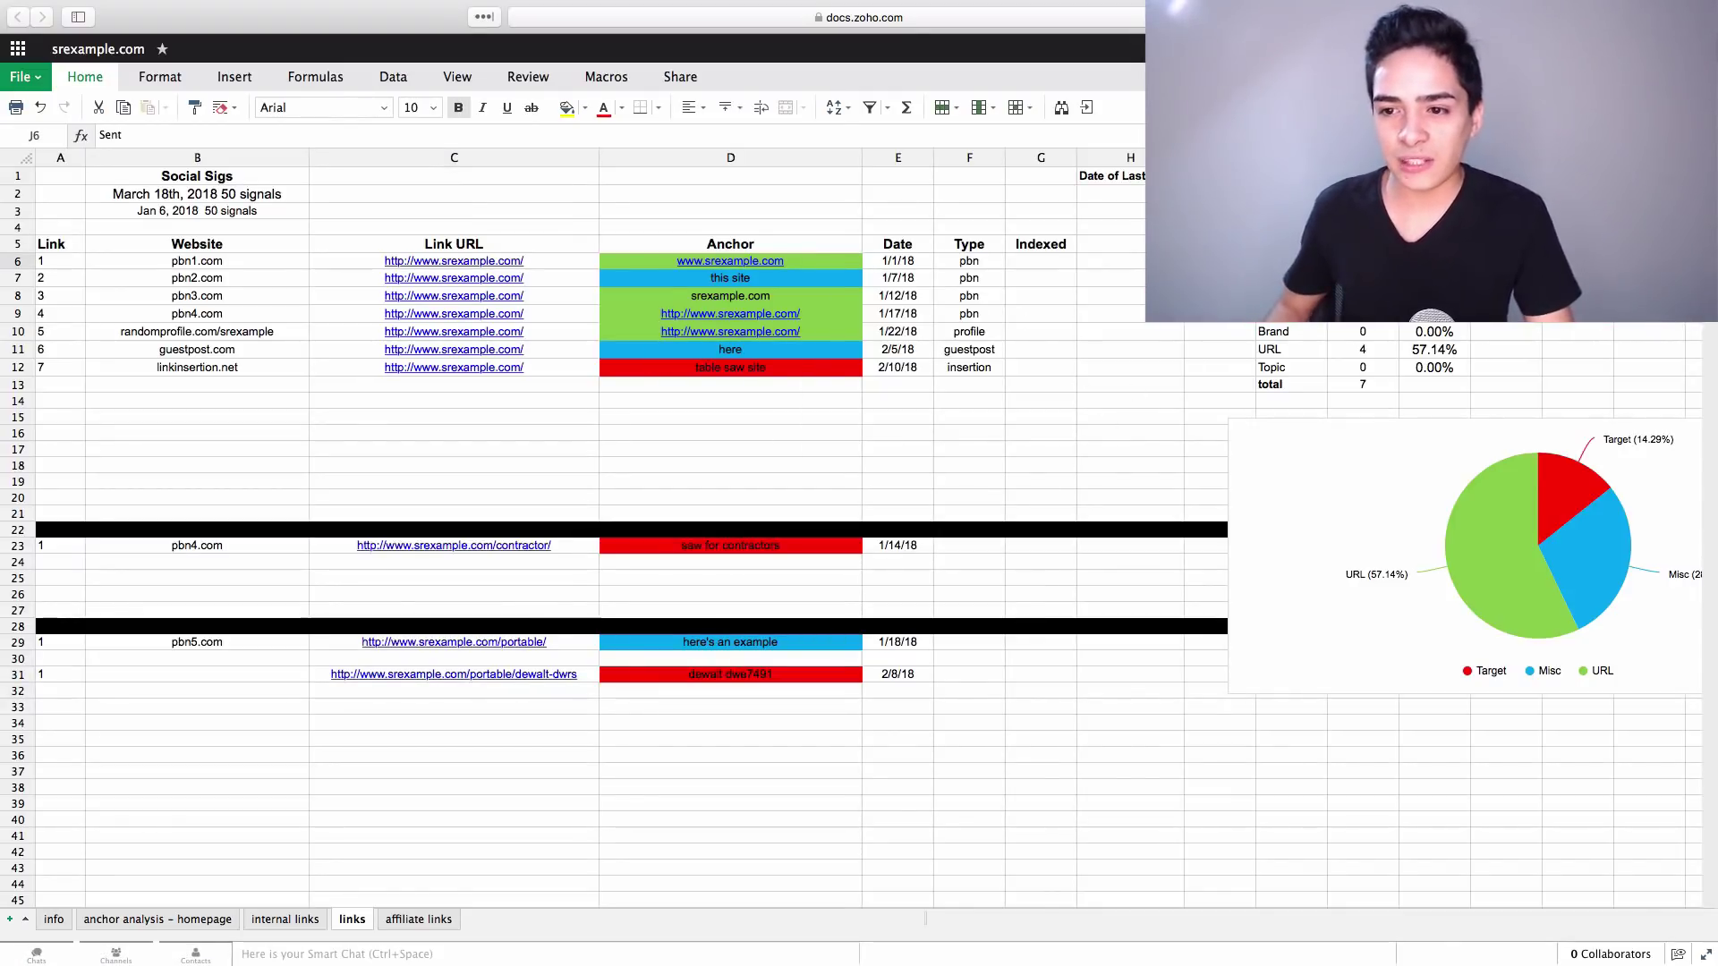
pyautogui.moveTo(1363, 277); pyautogui.dragTo(1374, 357)
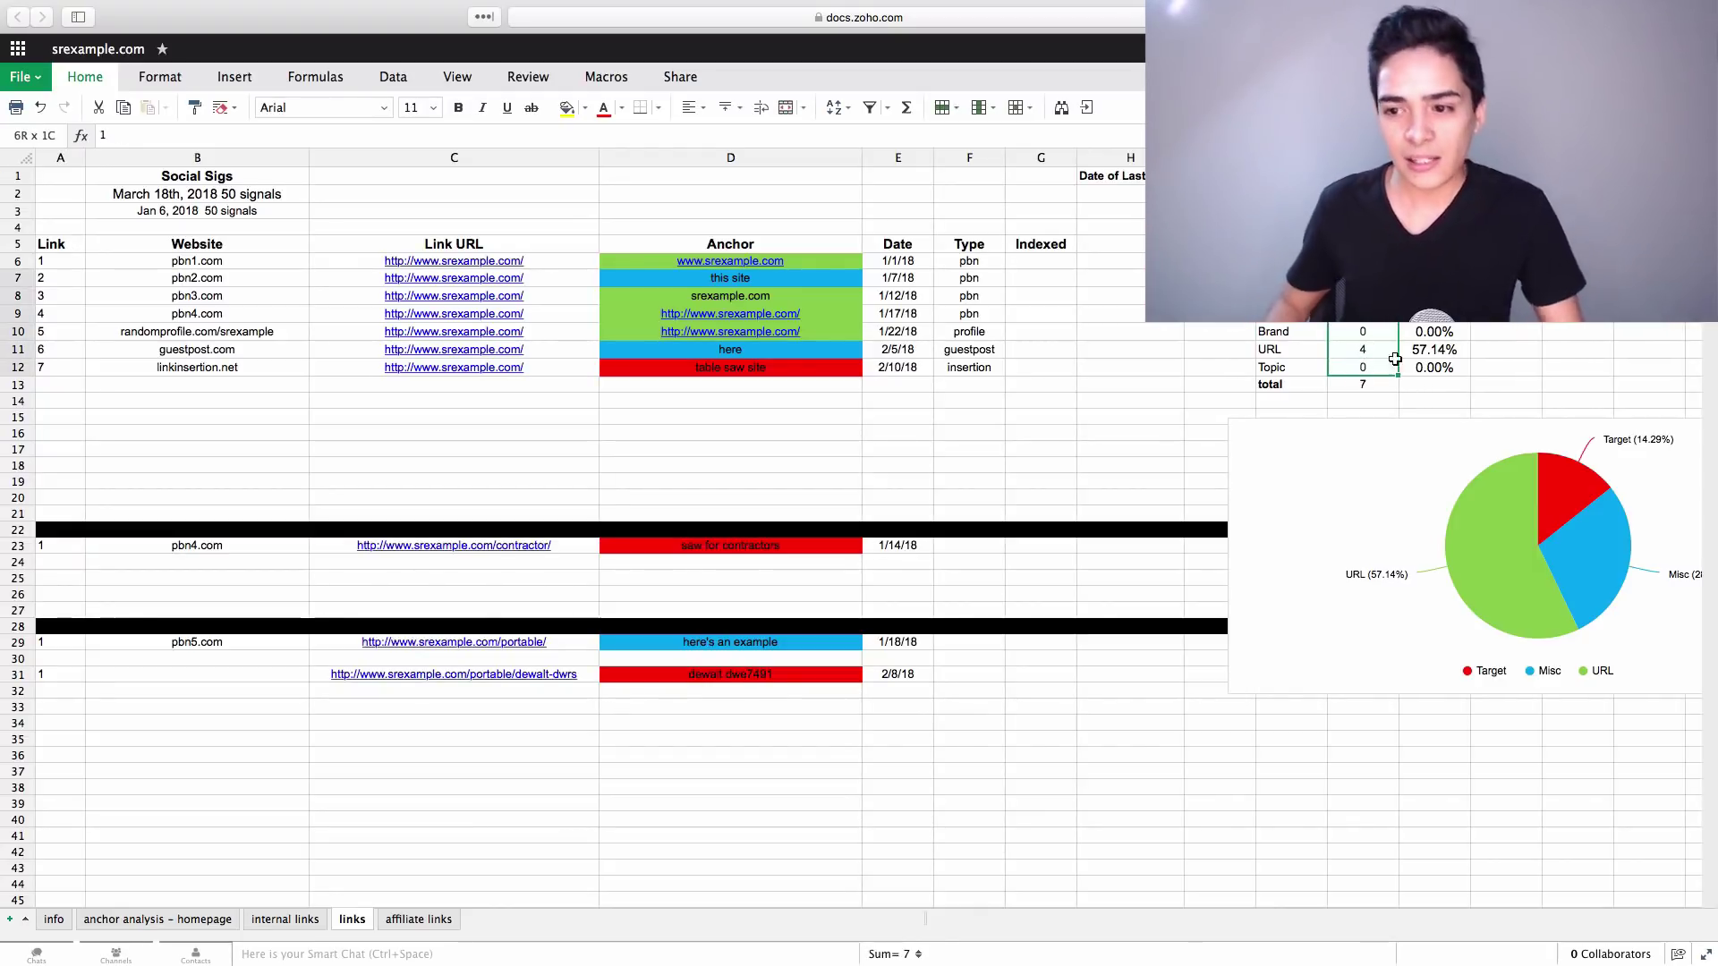
pyautogui.moveTo(1435, 277); pyautogui.dragTo(1434, 313)
pyautogui.click(1308, 367)
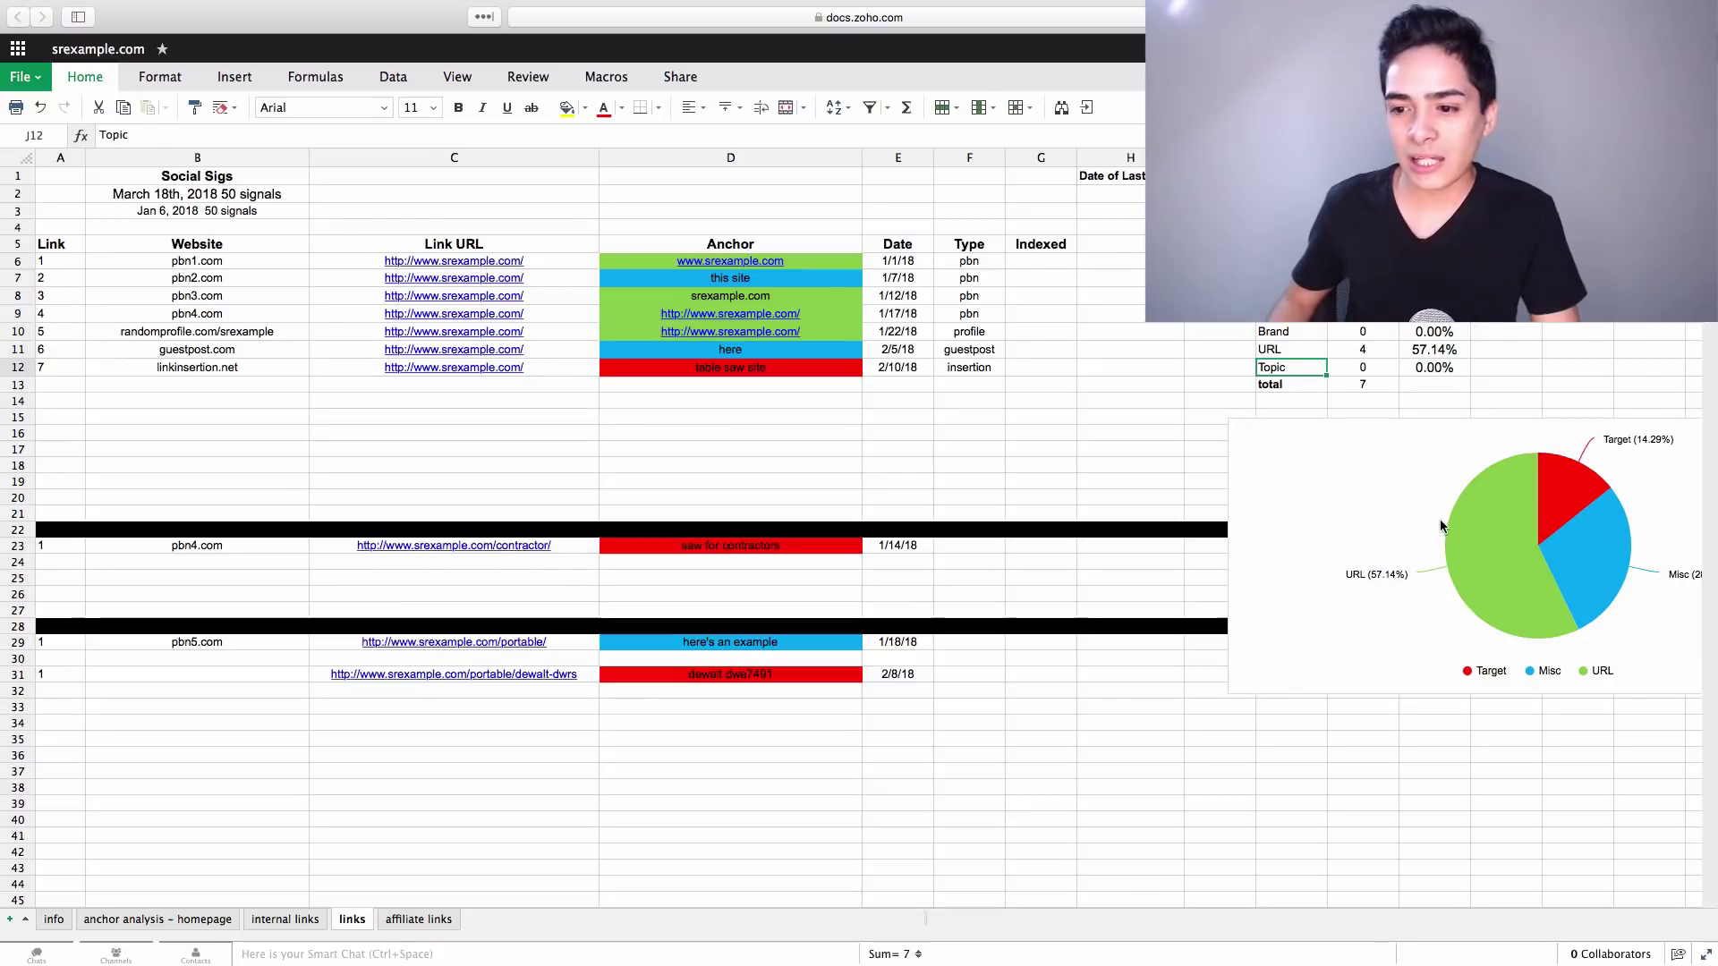
pyautogui.click(1483, 403)
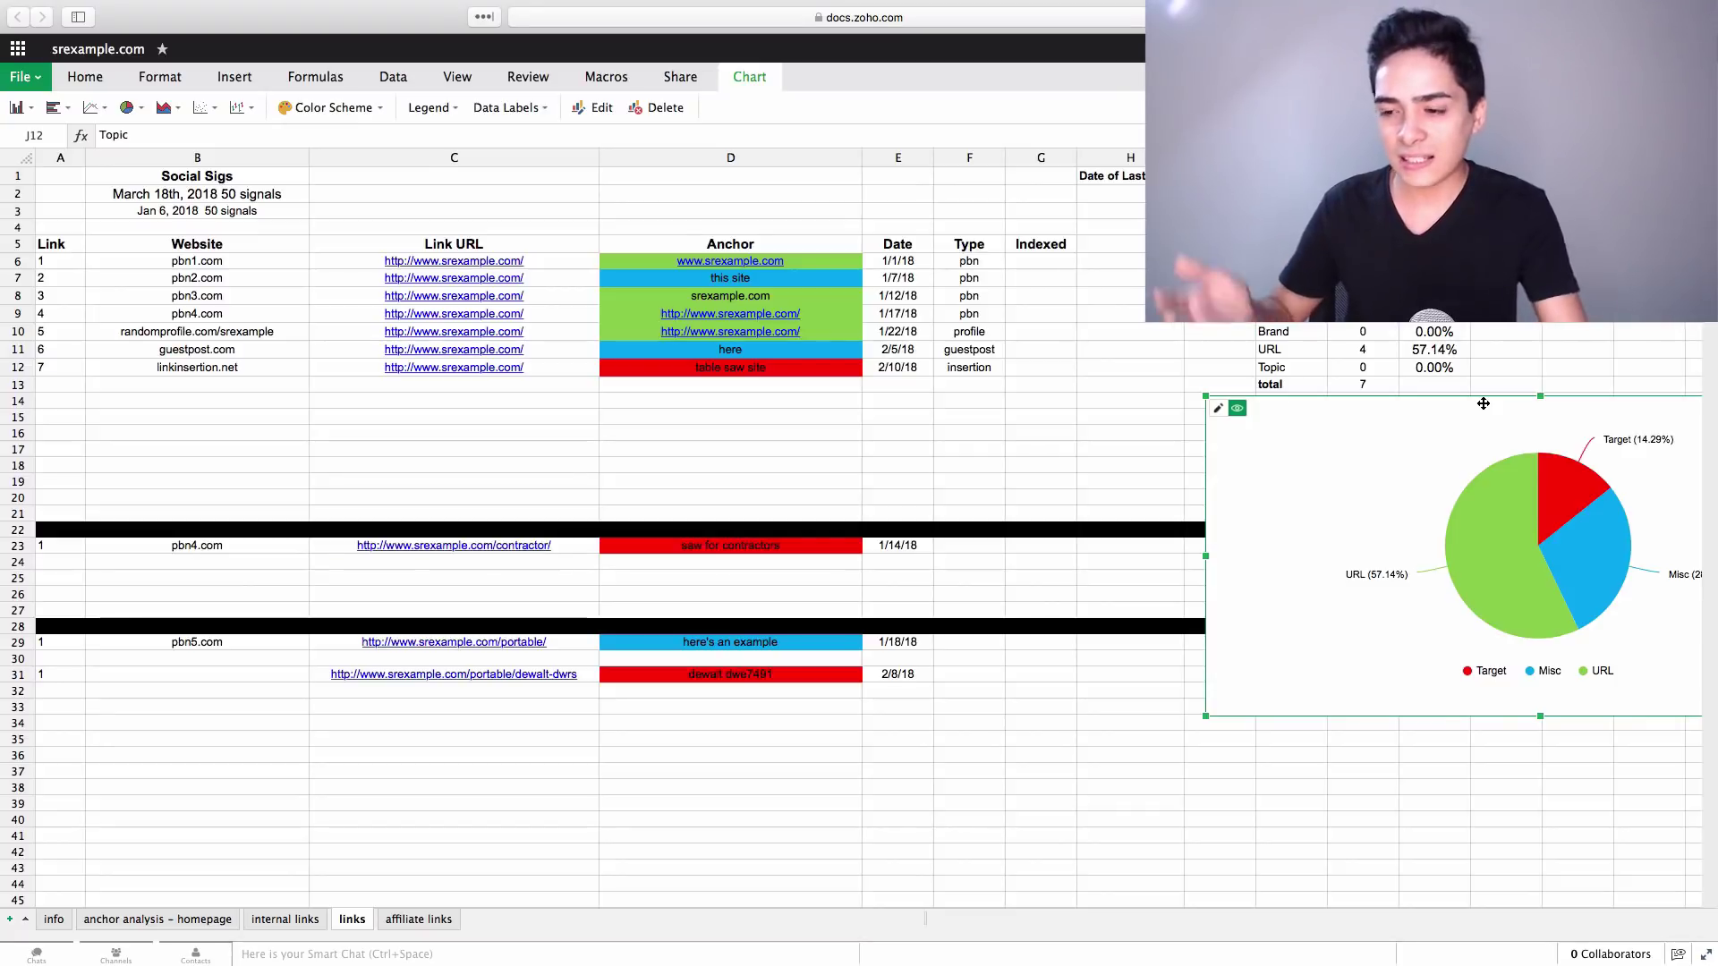
pyautogui.hscroll(3, 1483, 404)
pyautogui.hscroll(-3, 1350, 368)
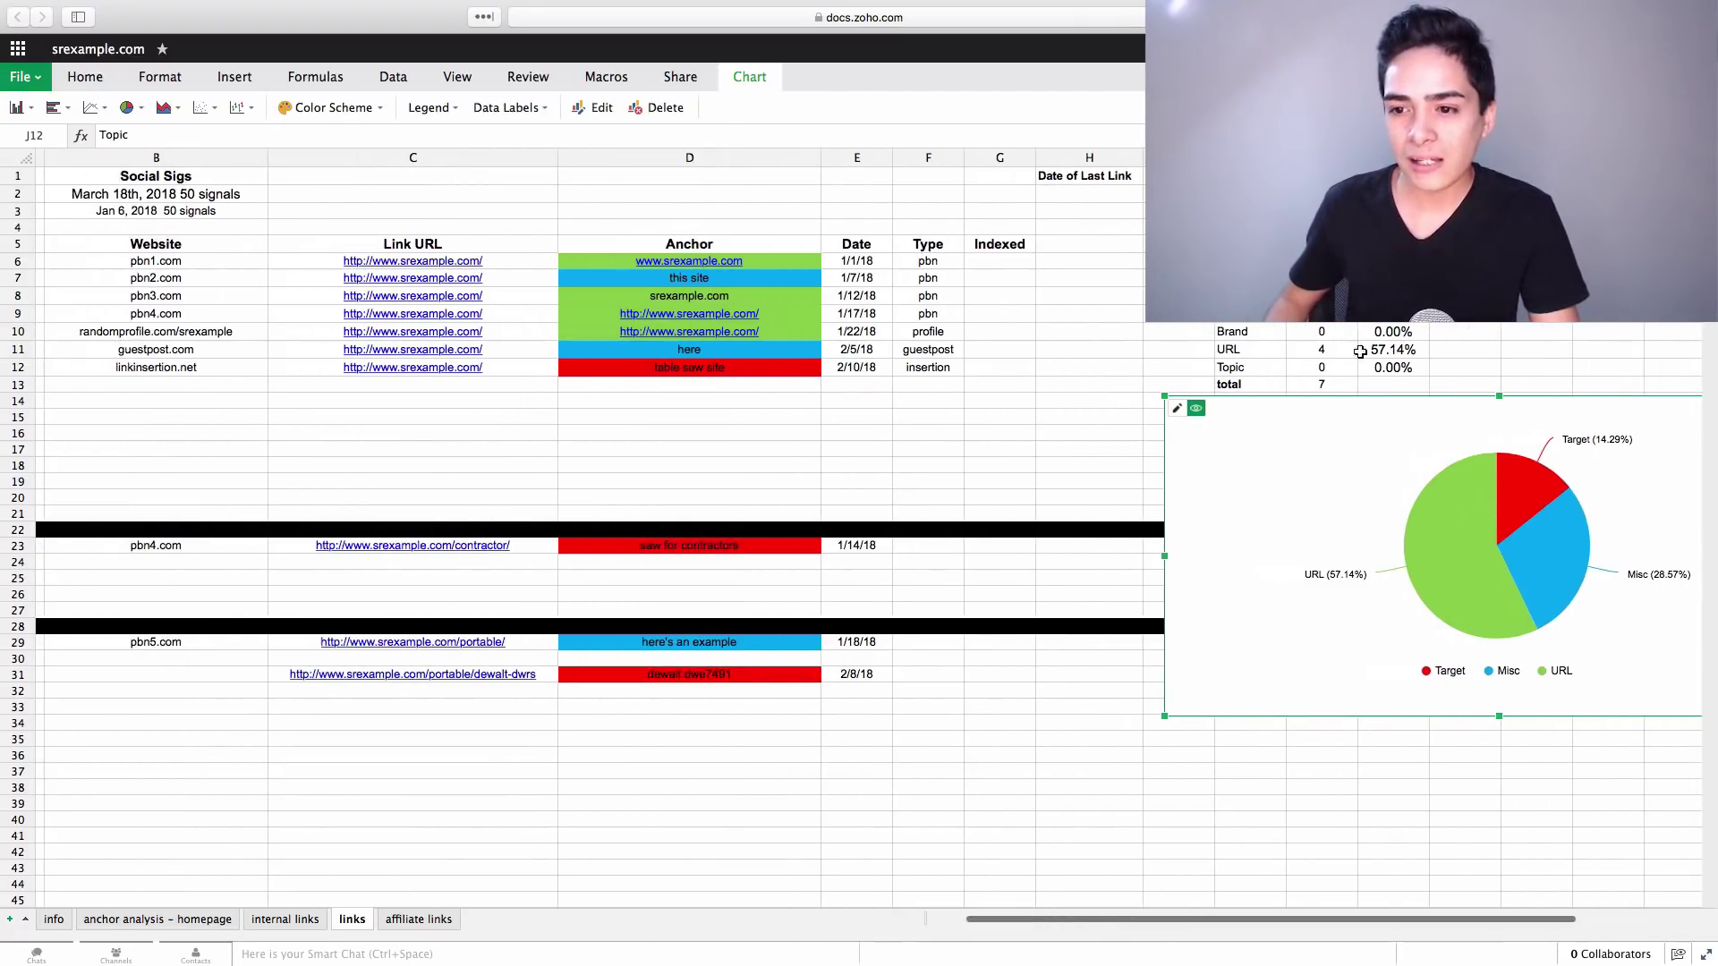
pyautogui.click(1322, 295)
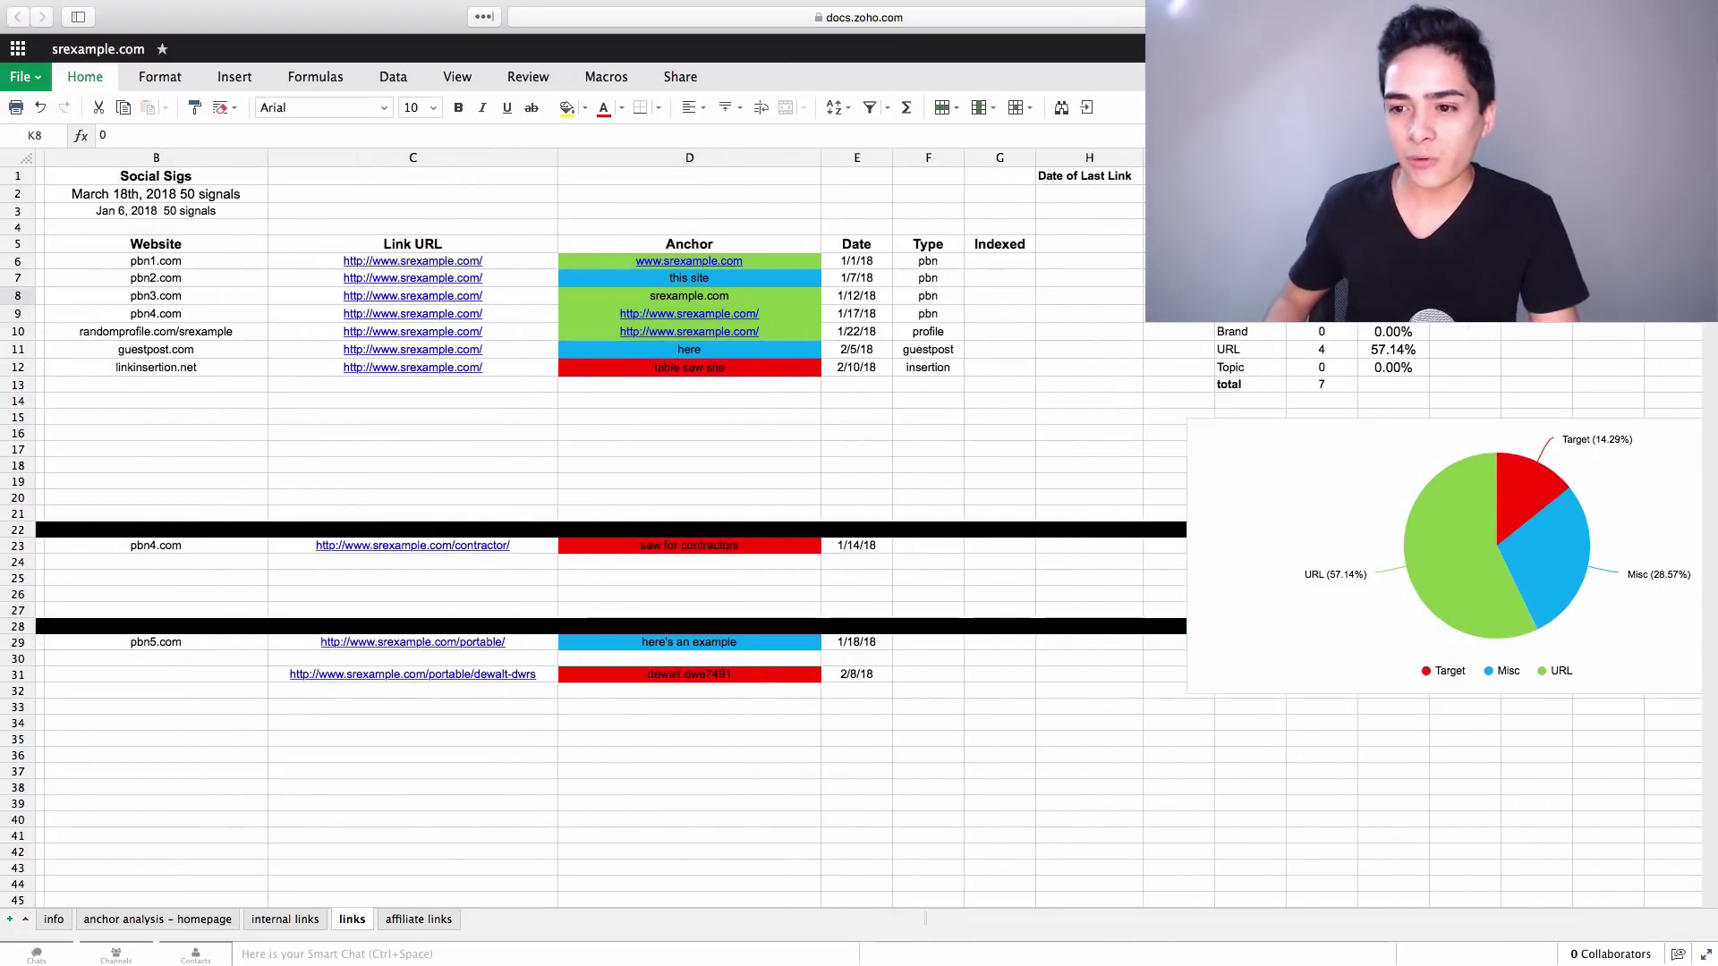
pyautogui.click(184, 920)
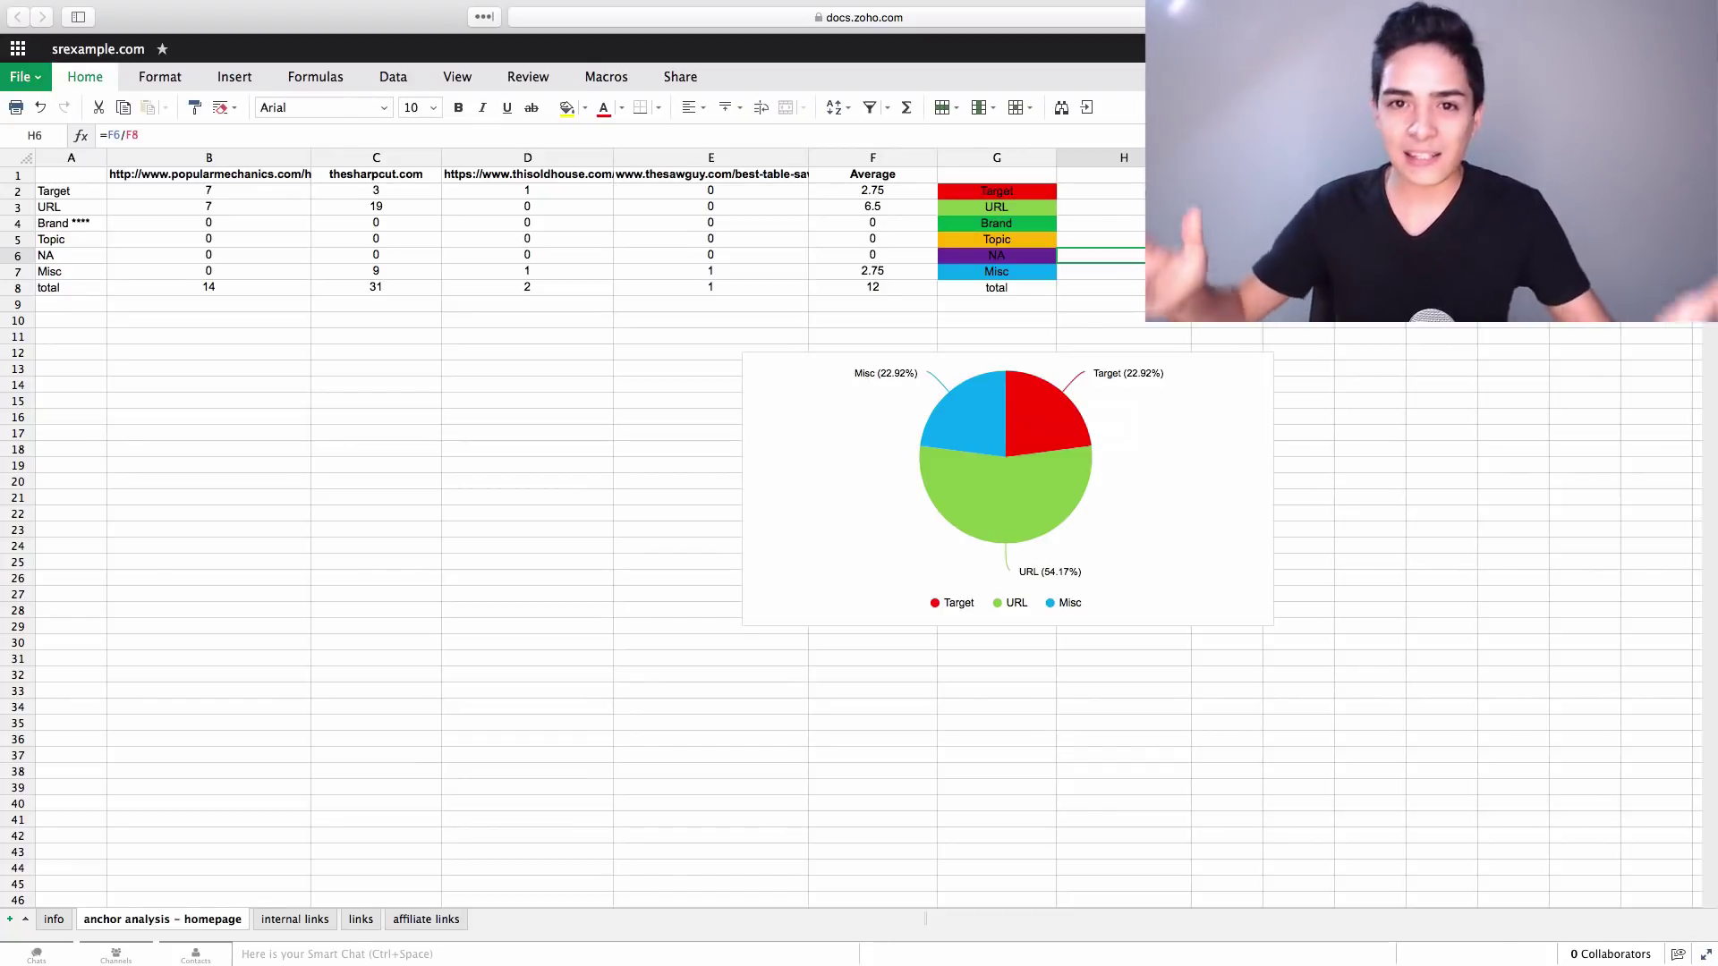
pyautogui.click(362, 921)
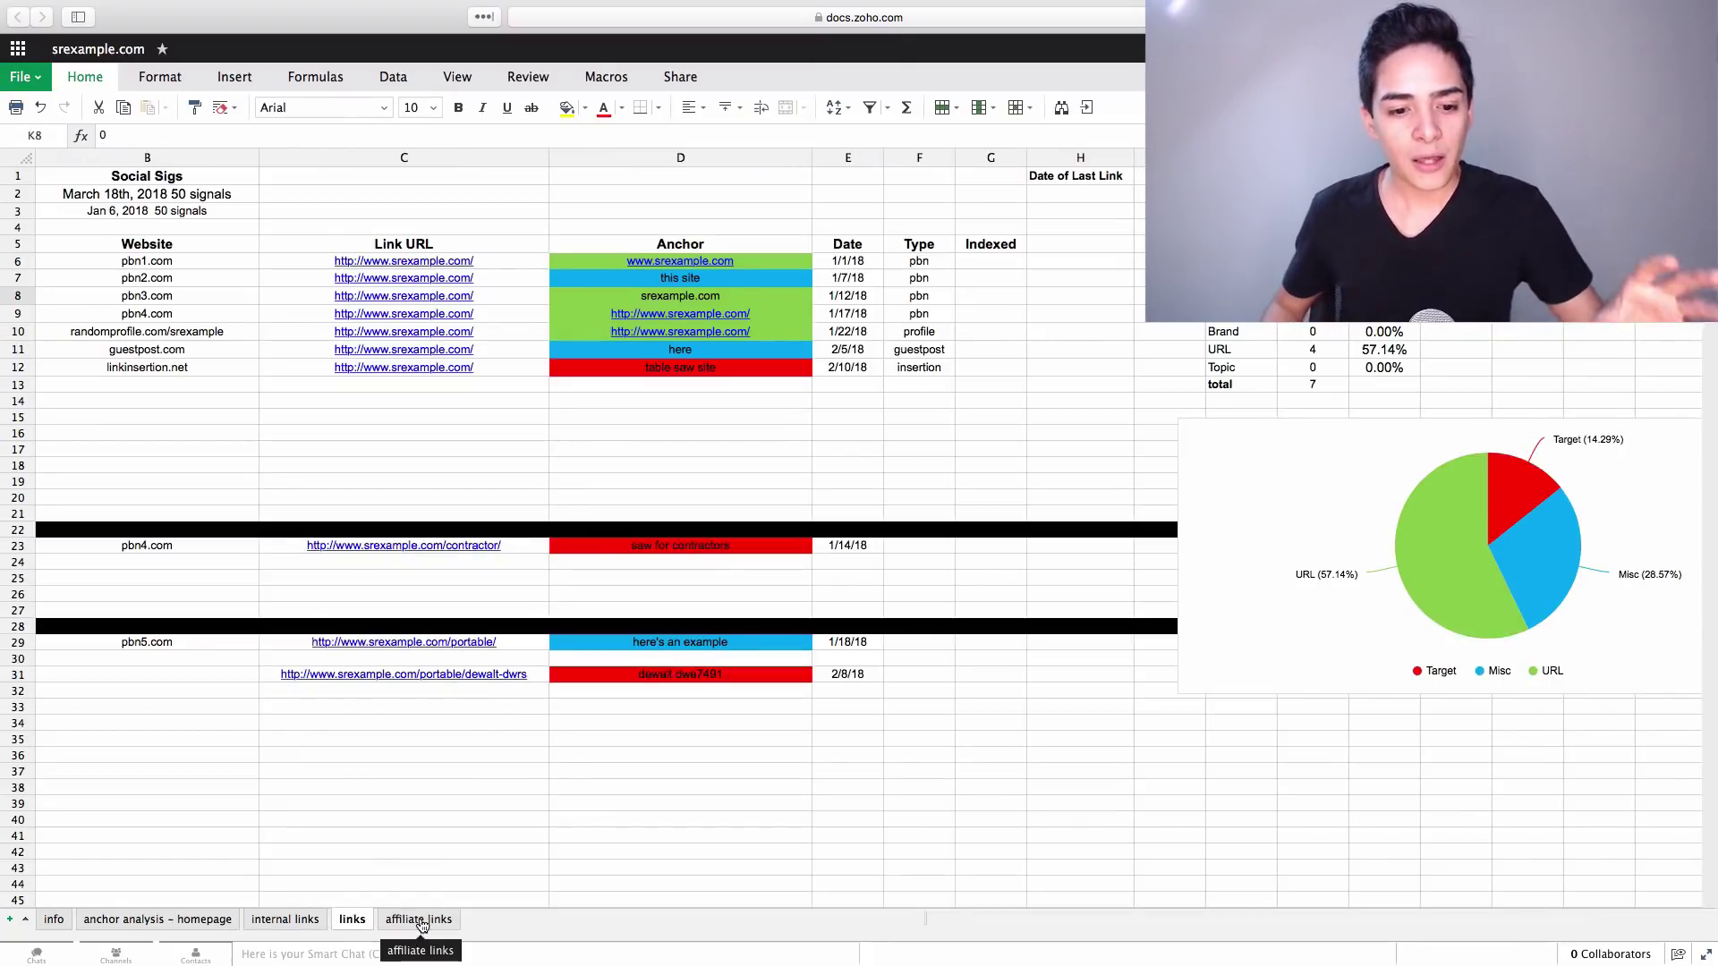
pyautogui.scroll(-5, 466, 788)
pyautogui.scroll(4, 483, 786)
pyautogui.moveTo(154, 501); pyautogui.dragTo(999, 480)
pyautogui.click(720, 705)
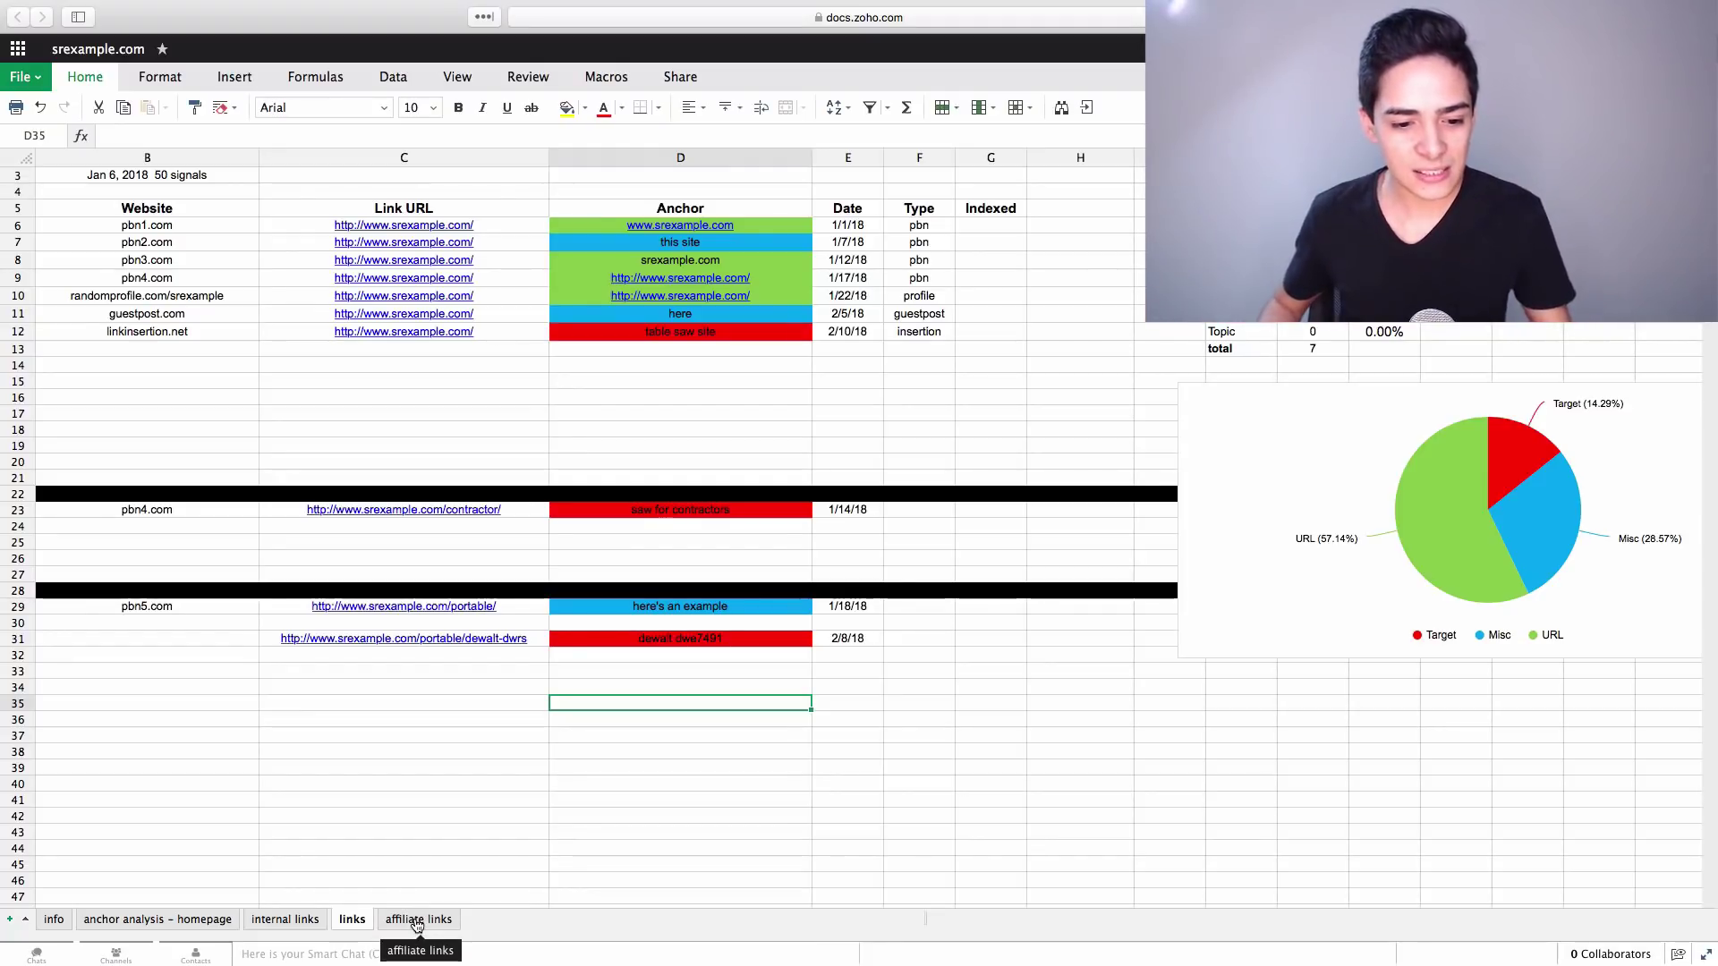
# Step: Open the affiliate links sheet and select its first empty Product and Link cells, A2 and B2
pyautogui.click(412, 921)
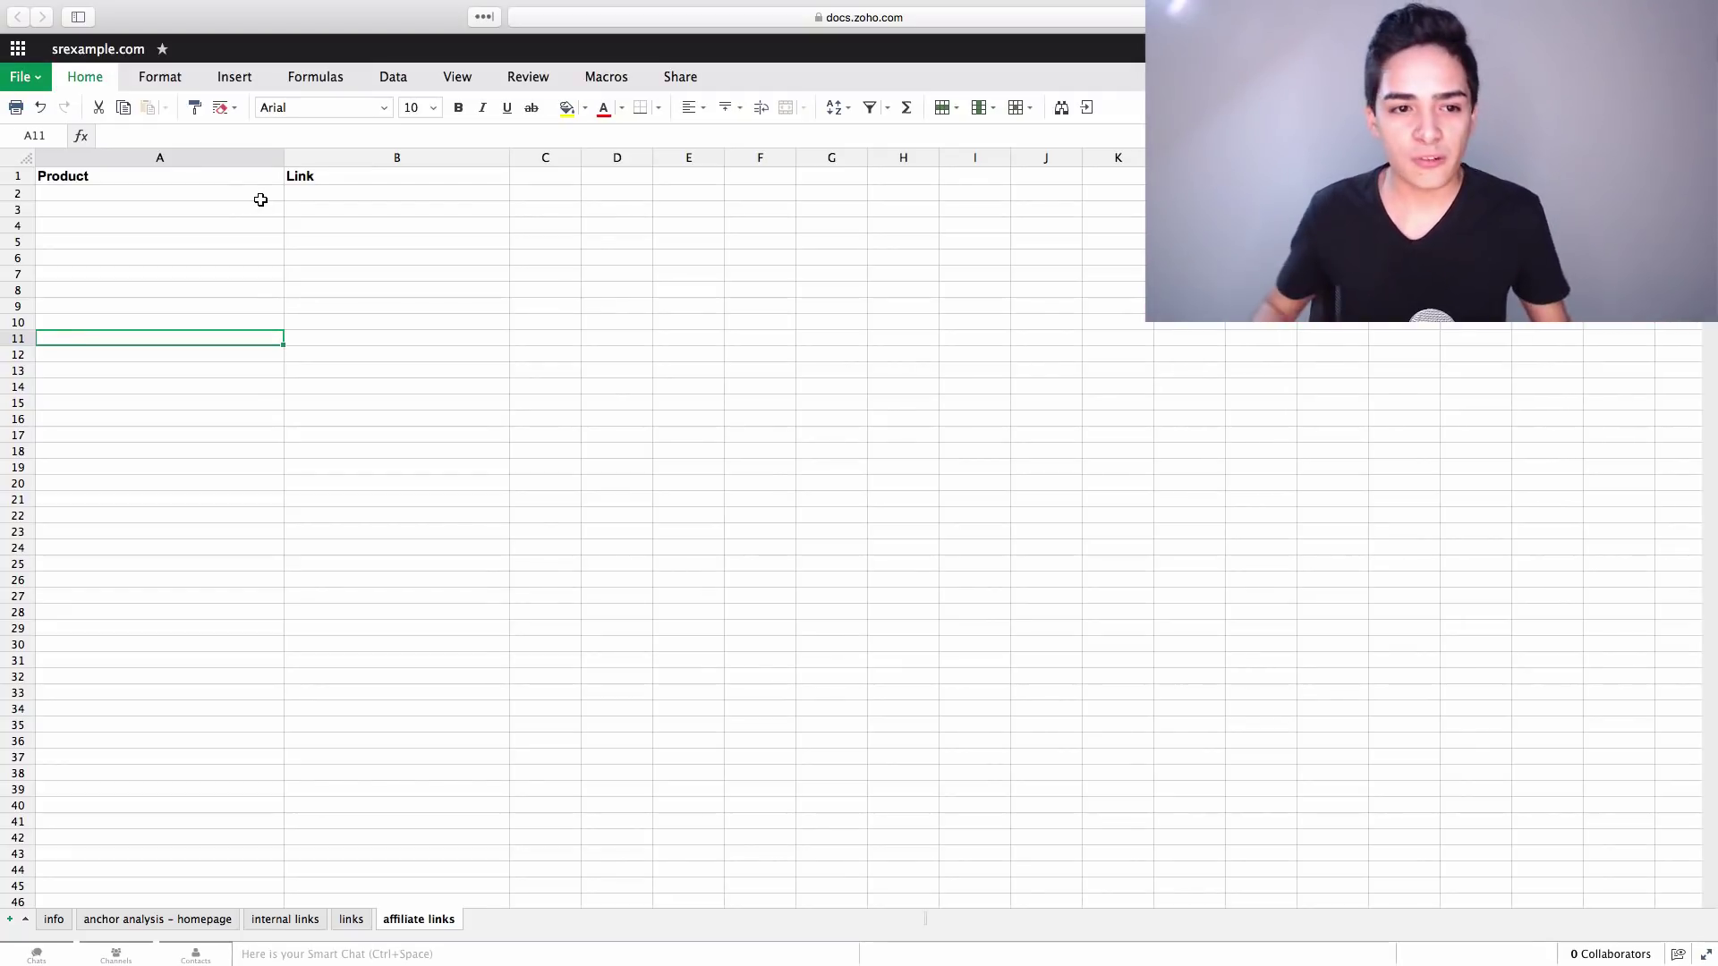
pyautogui.click(179, 198)
pyautogui.click(405, 195)
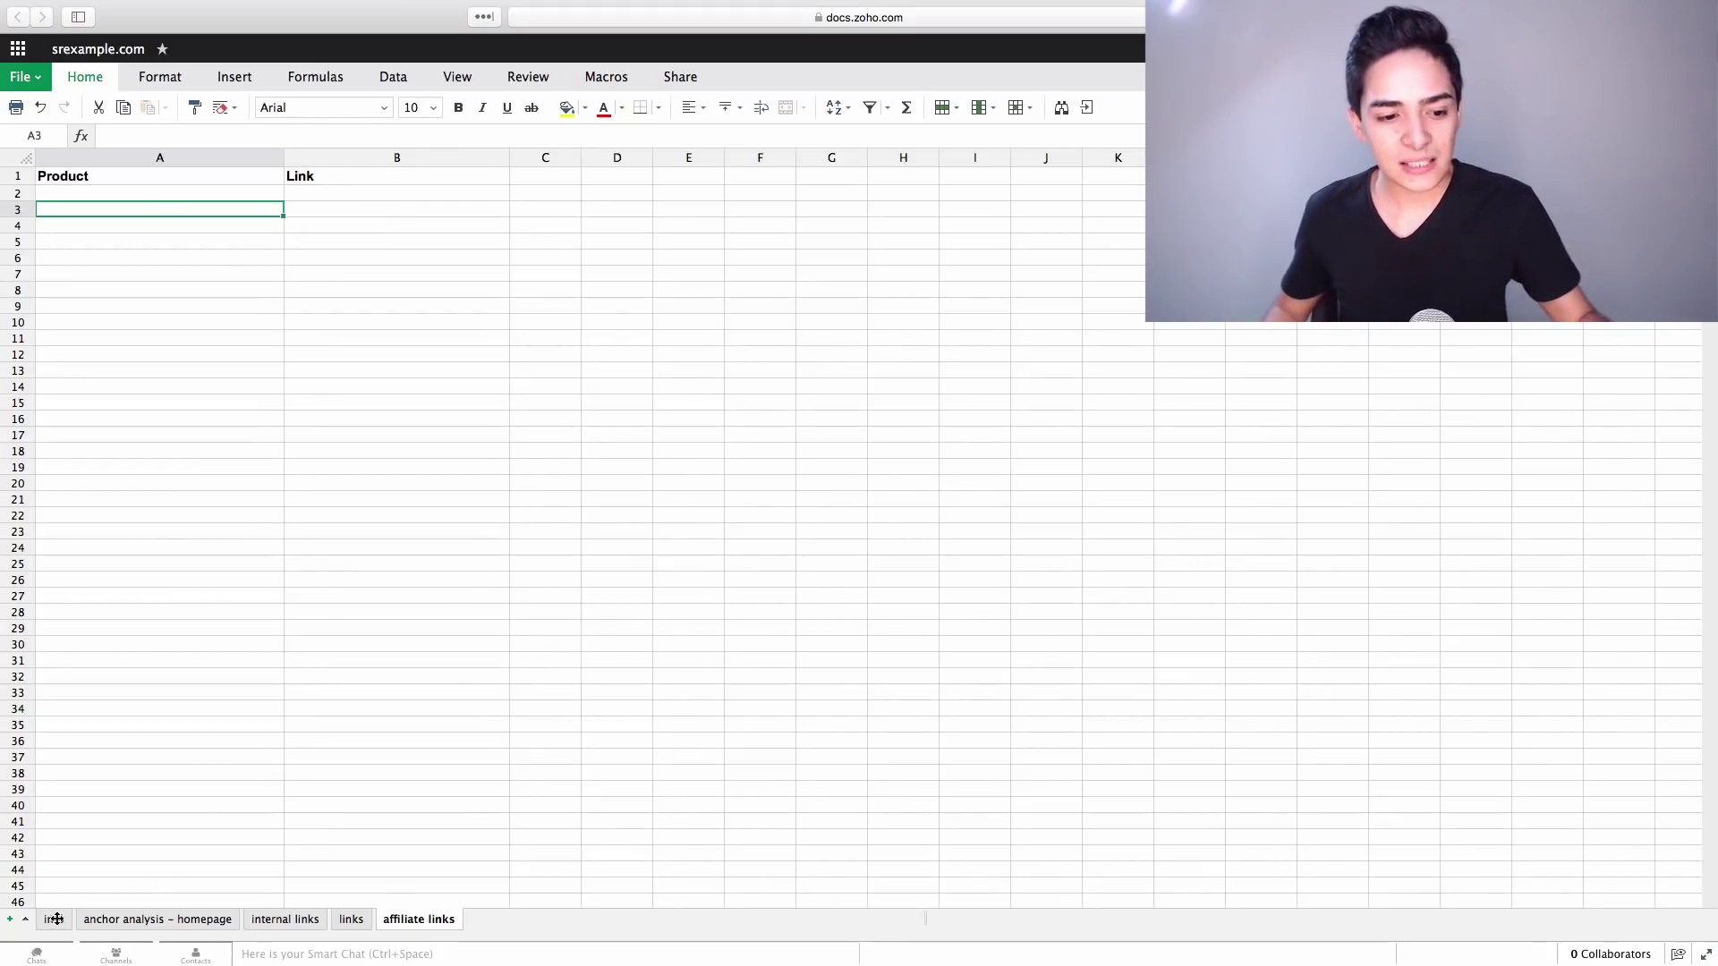
# Step: Cycle through the info, anchor analysis, internal links, links and affiliate links sheets, ending on info
pyautogui.click(53, 920)
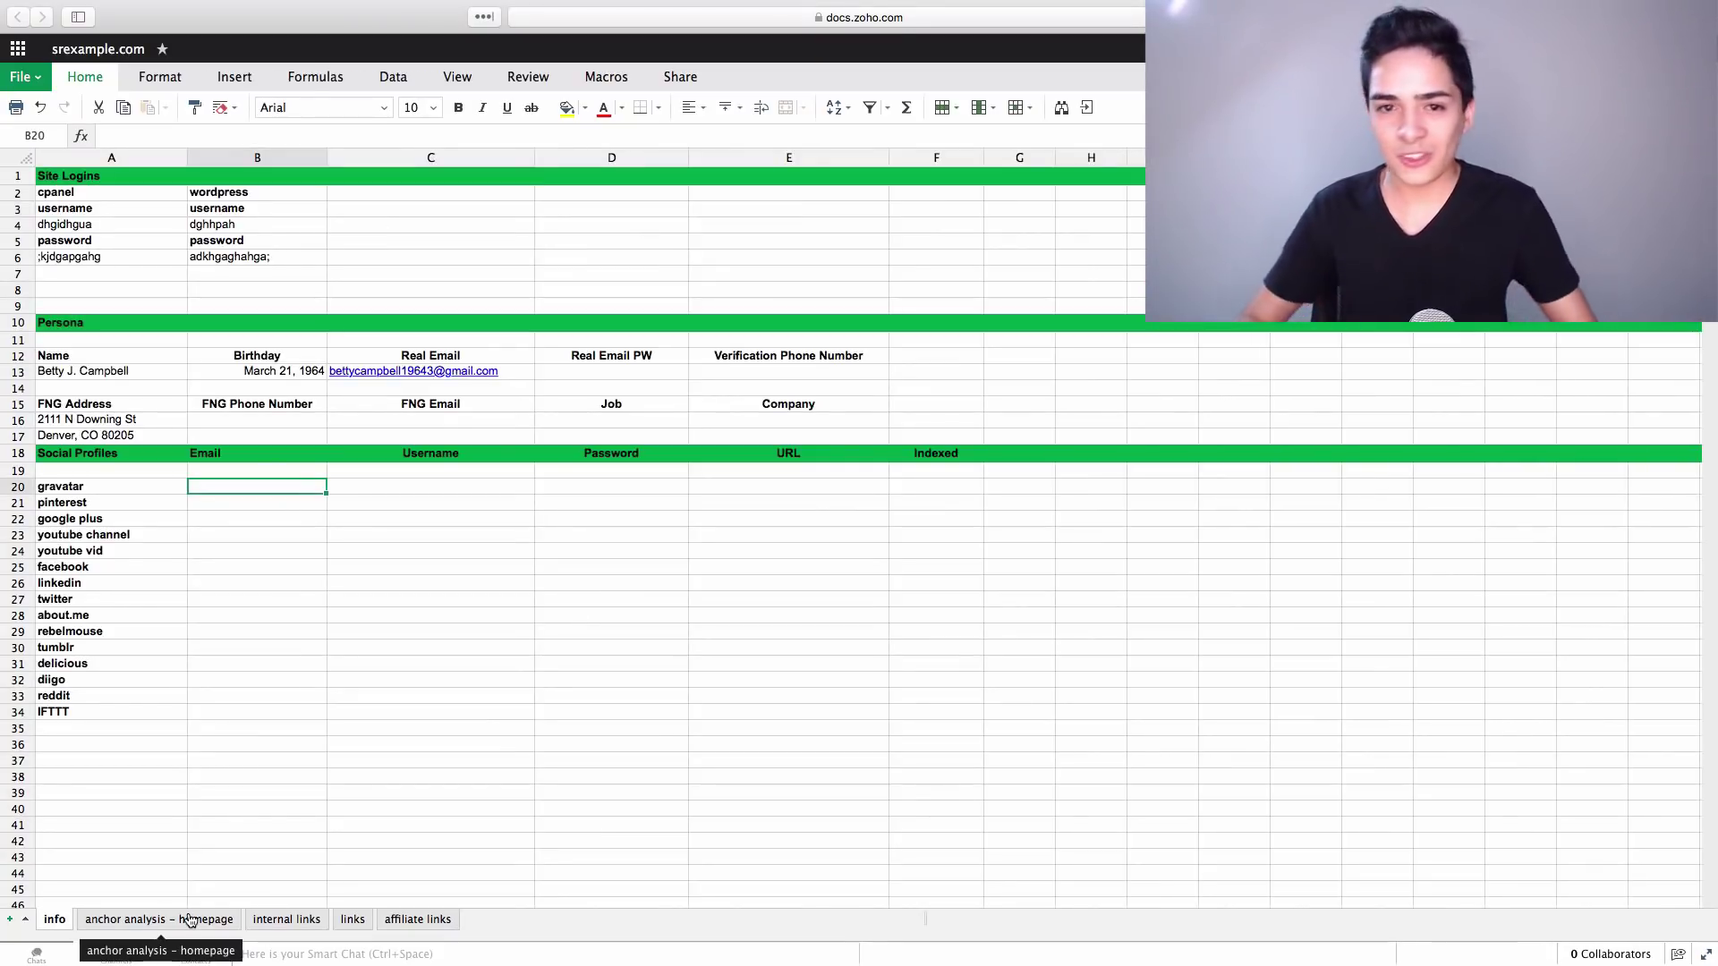
pyautogui.click(191, 920)
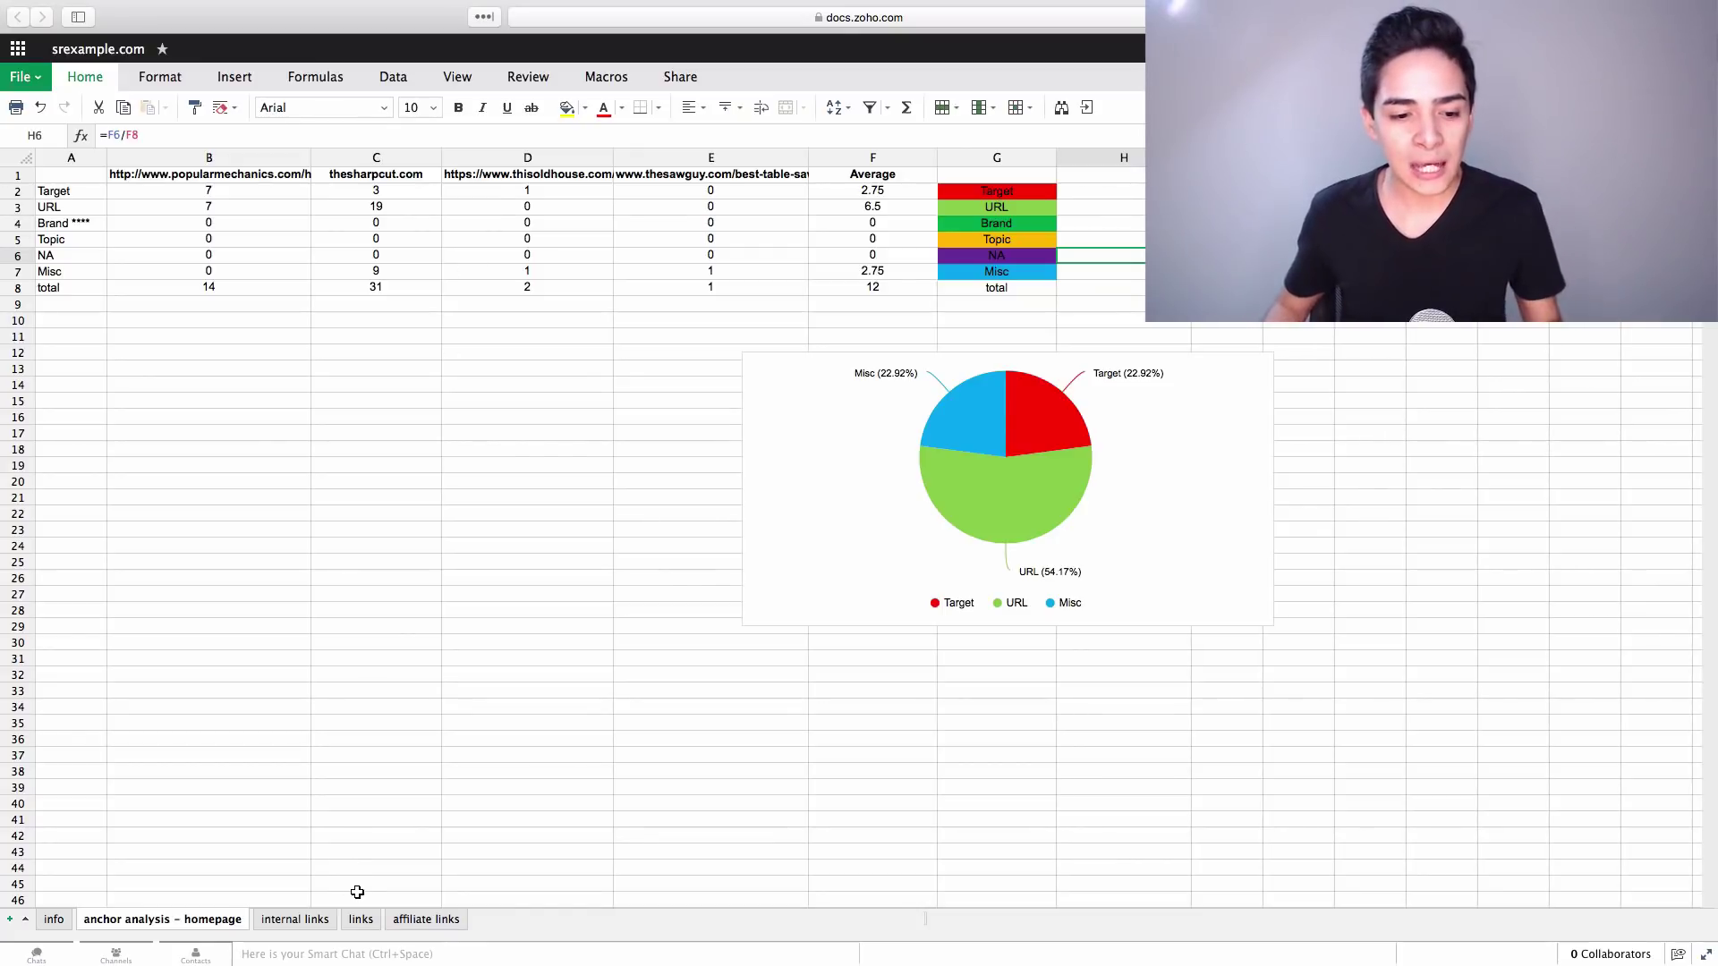
pyautogui.click(296, 917)
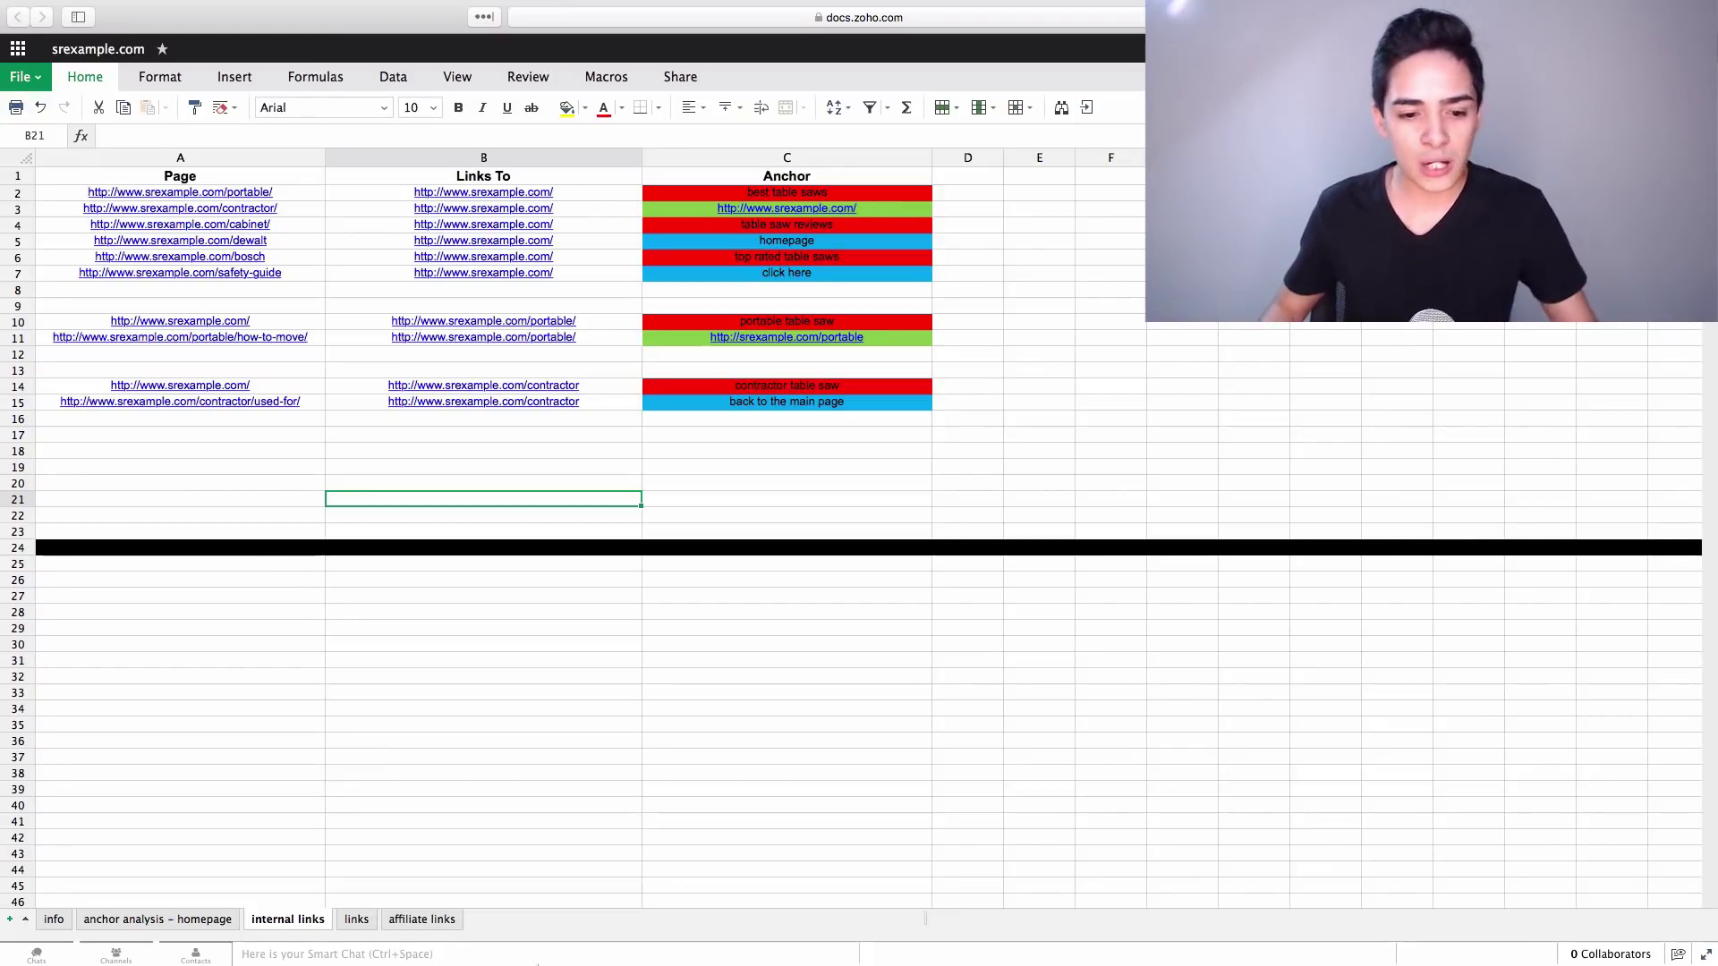
pyautogui.click(354, 920)
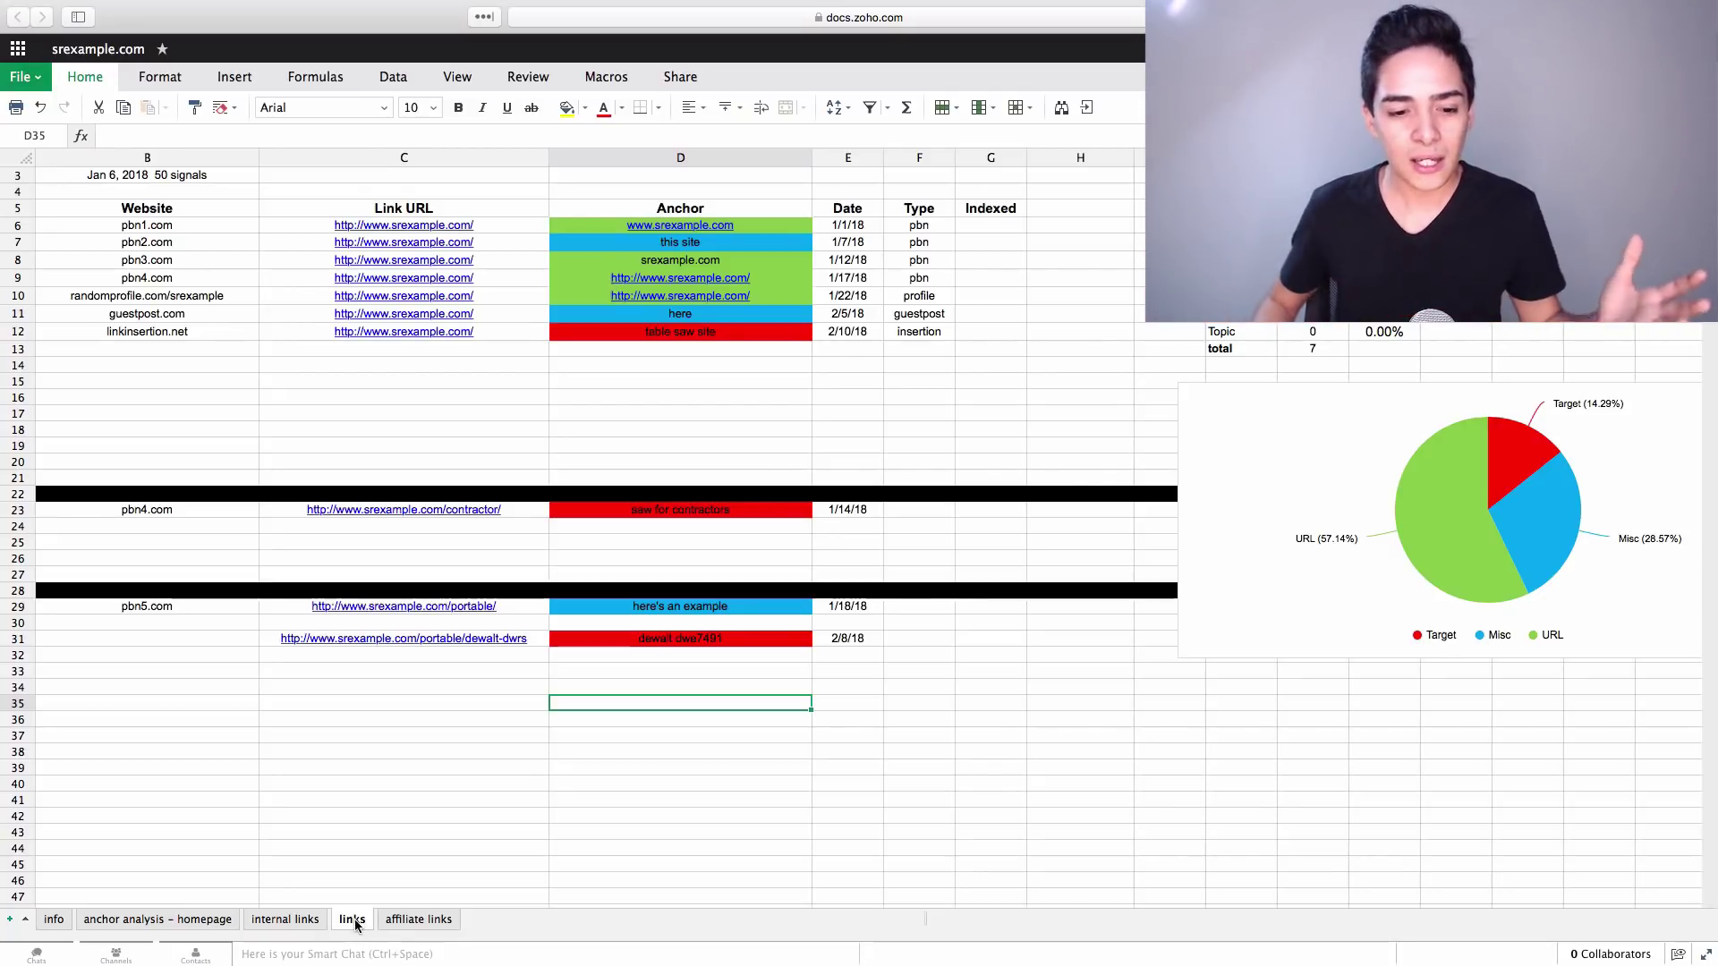
pyautogui.click(419, 921)
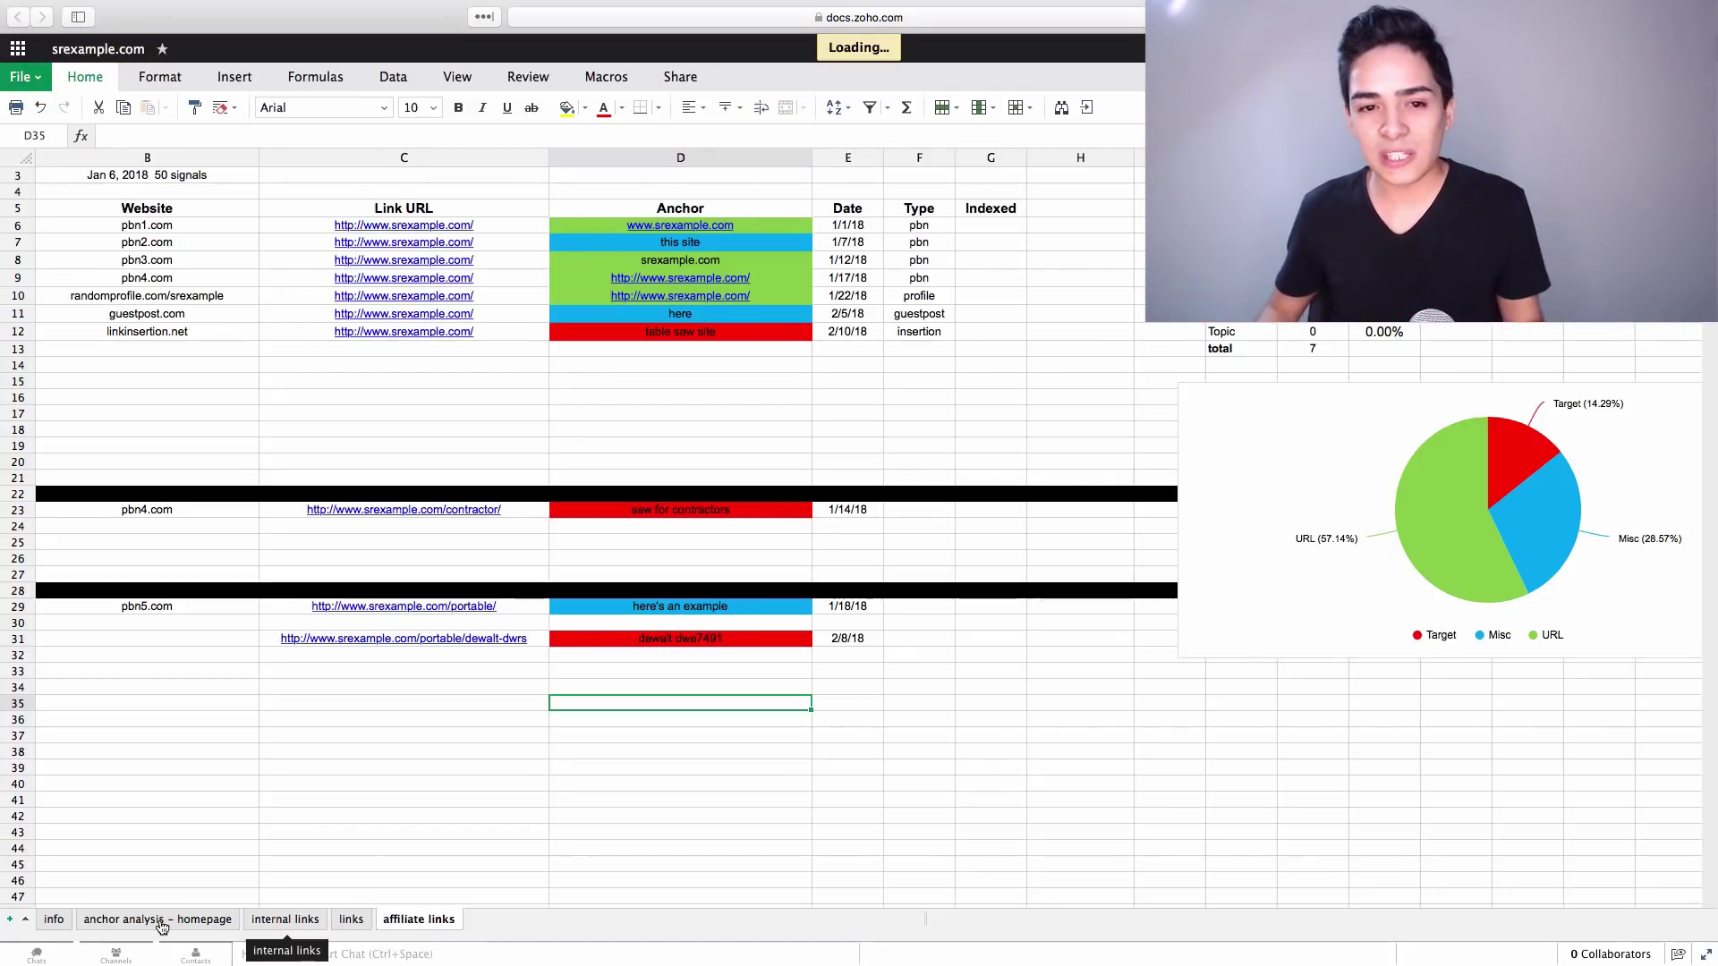
pyautogui.click(53, 920)
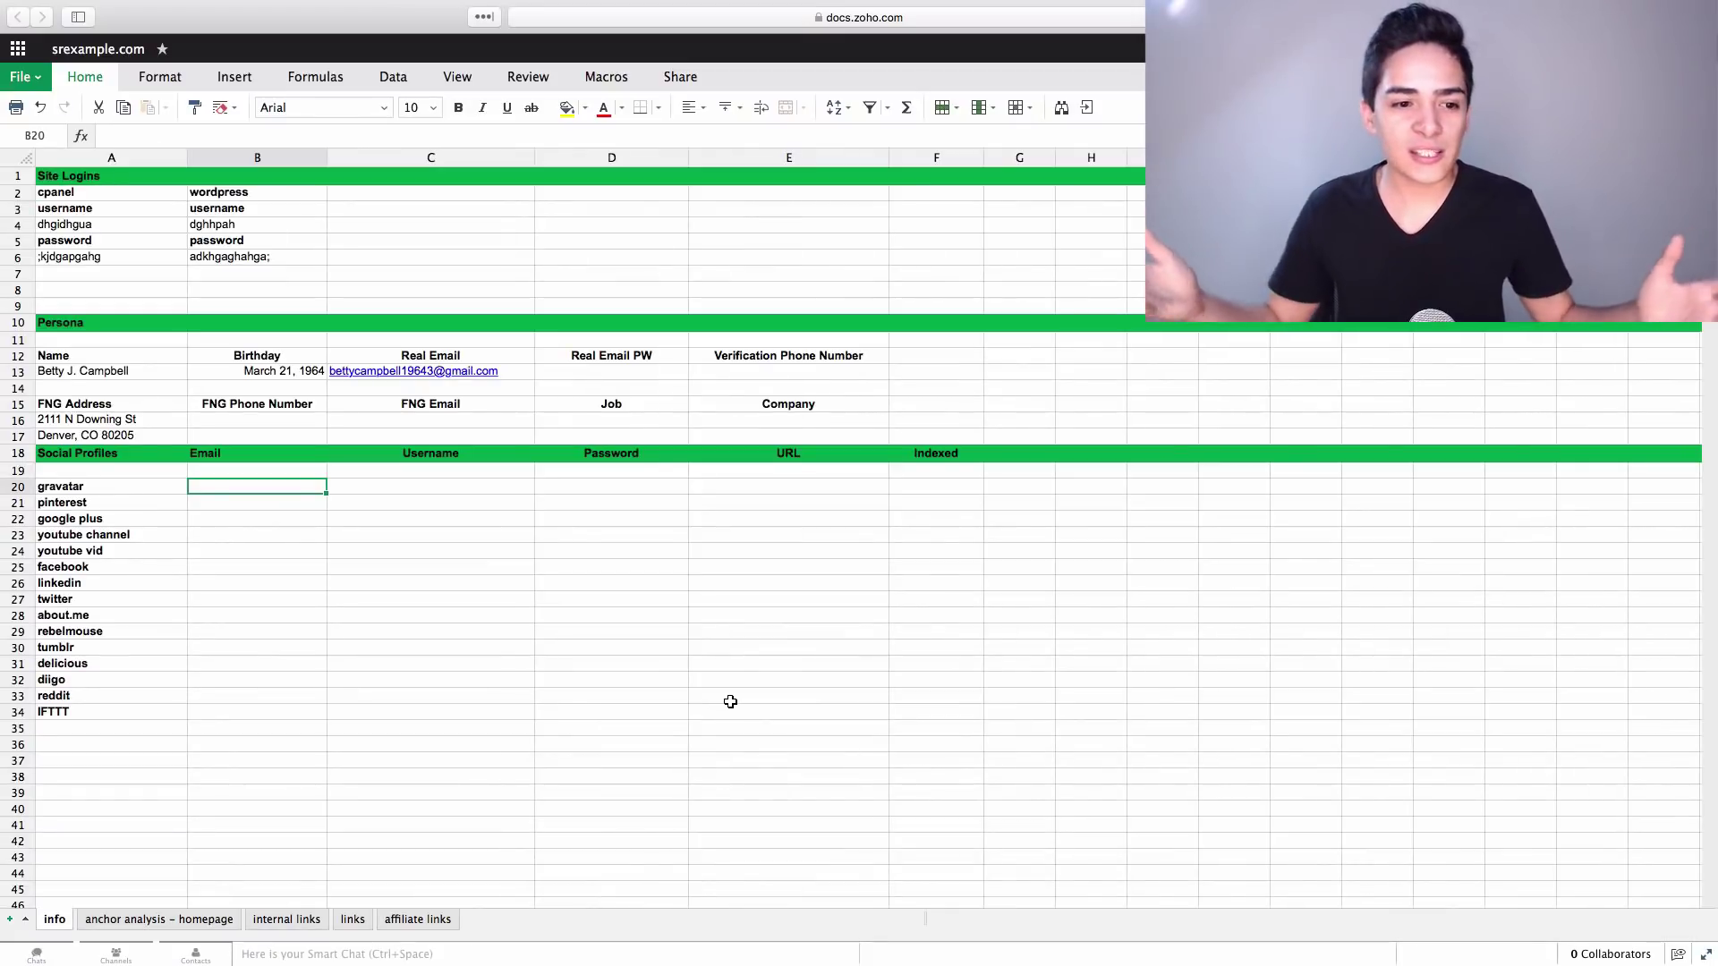